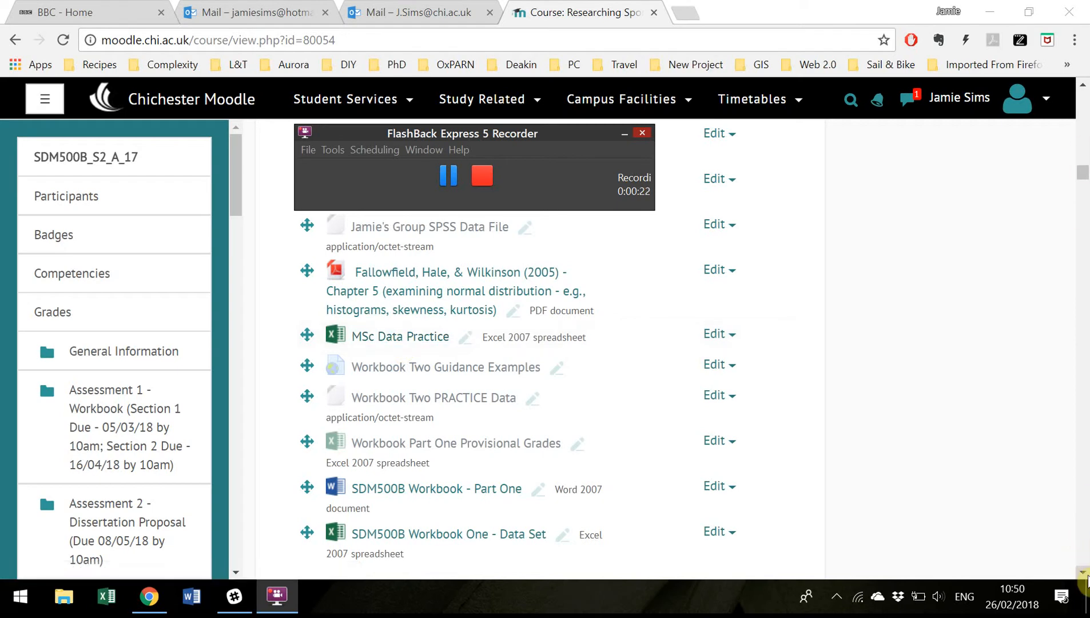
Step: Download the MSc Data Practice spreadsheet from the Moodle course page, open it in Excel and enable editing
{"action": "left_click", "coordinate": [1082, 572]}
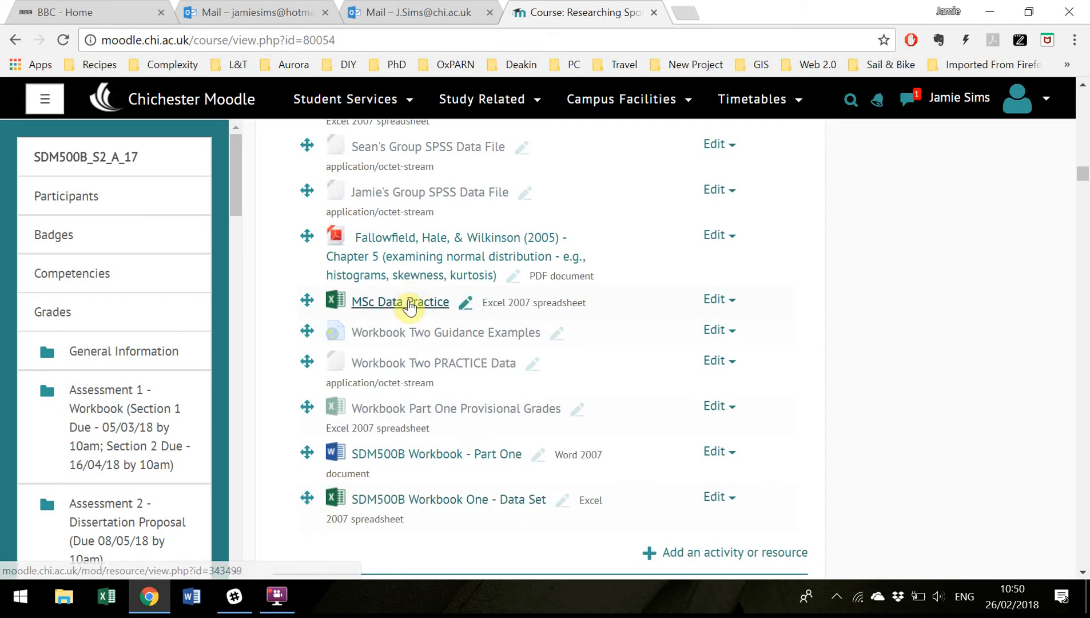
{"action": "left_click", "coordinate": [409, 303]}
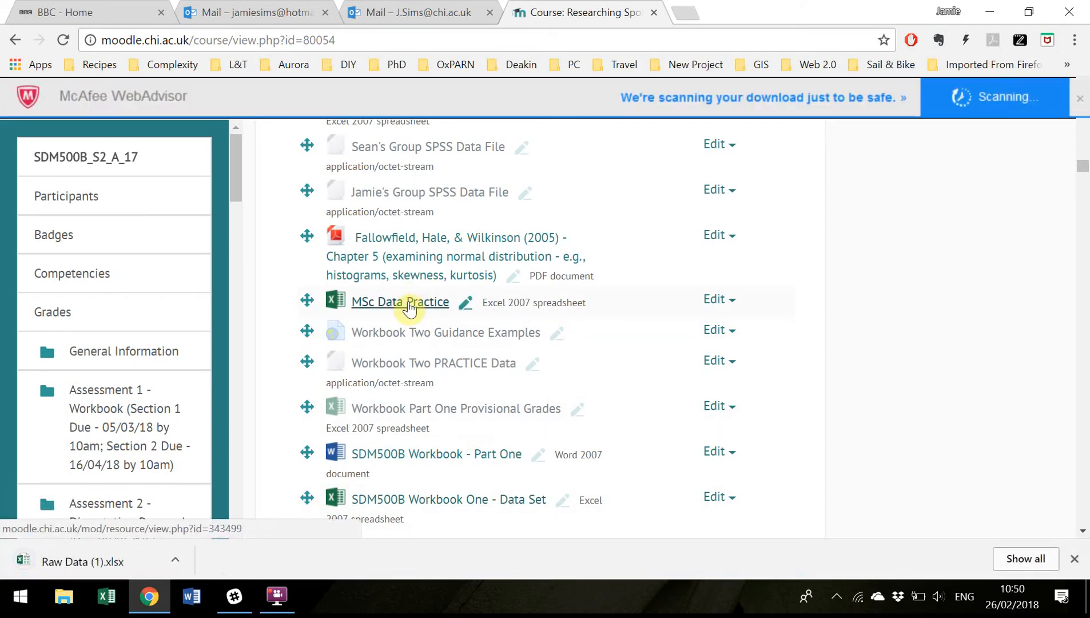
{"action": "left_click", "coordinate": [82, 568]}
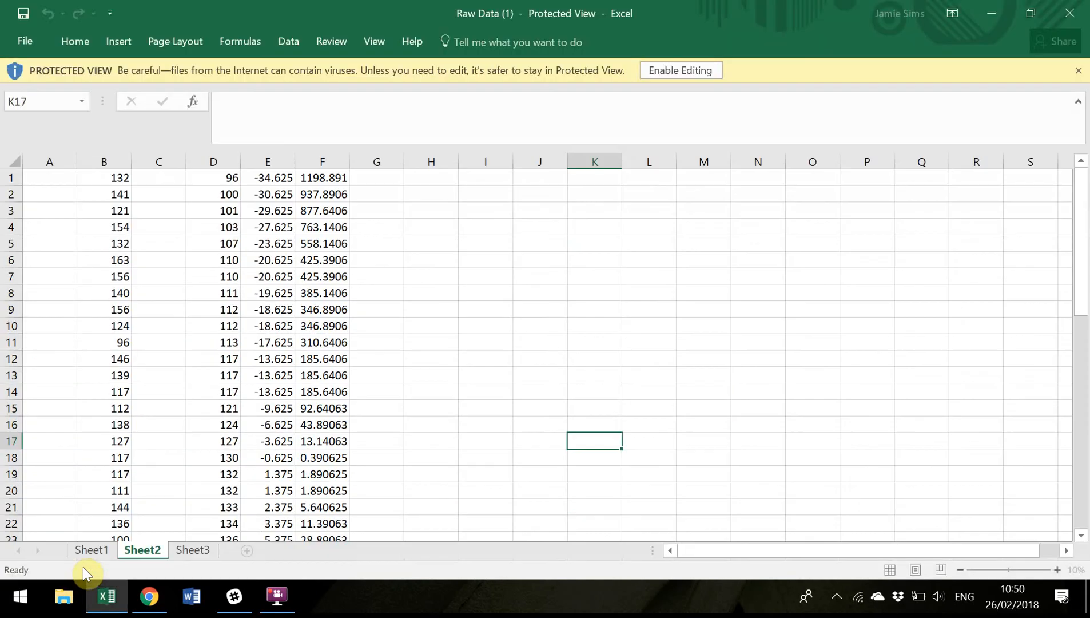
{"action": "left_click", "coordinate": [663, 72]}
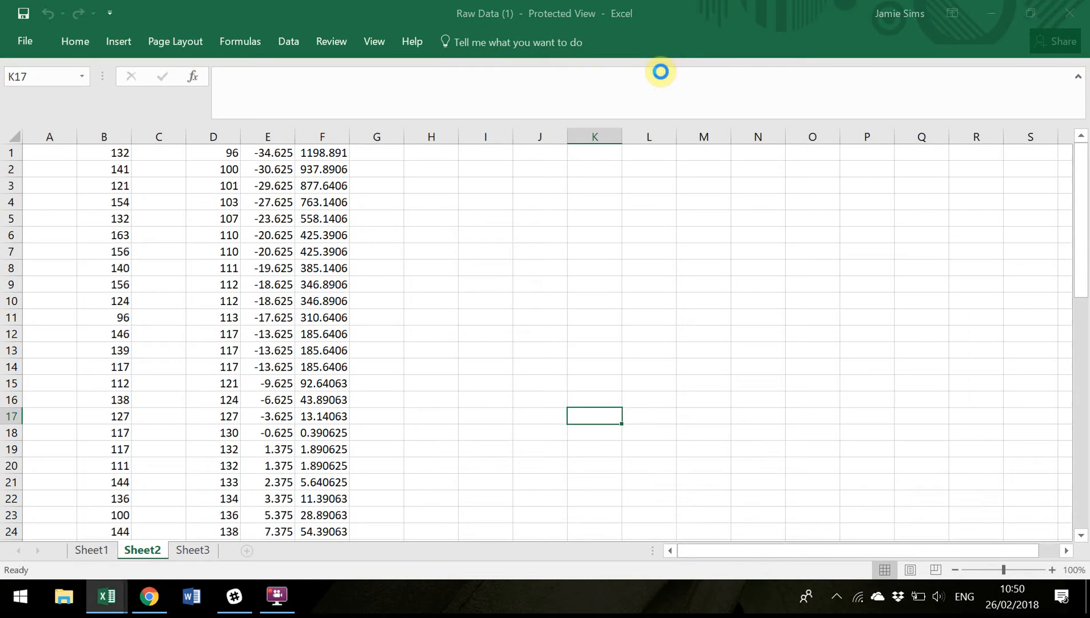
Step: Look through Sheet1 and Sheet3, and add a new blank worksheet to the workbook
{"action": "left_click", "coordinate": [90, 552]}
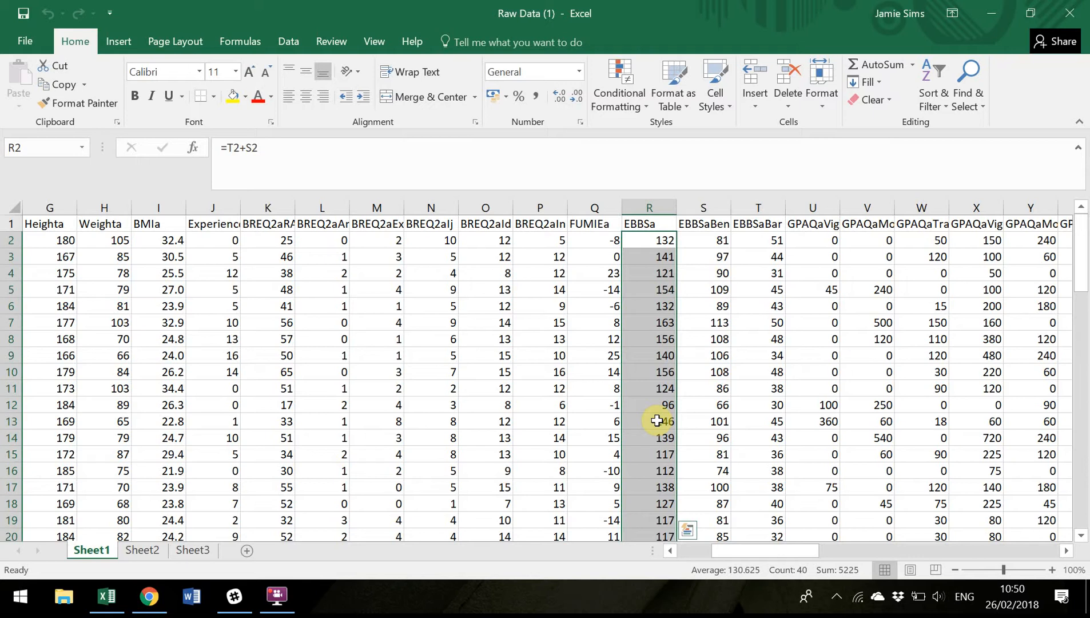
{"action": "left_click", "coordinate": [189, 556]}
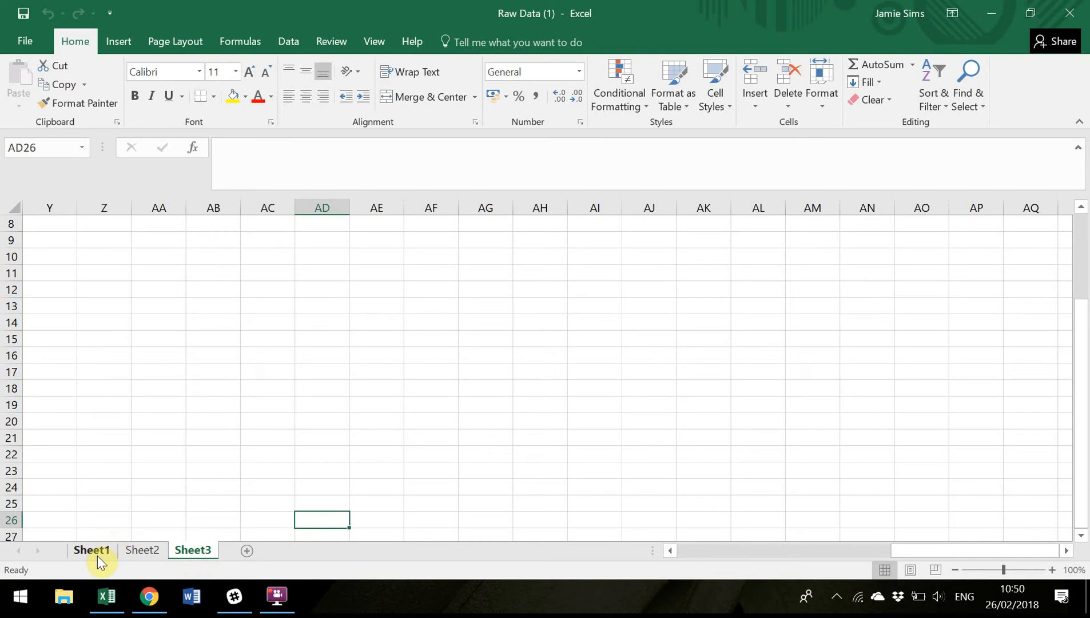
{"action": "left_click", "coordinate": [247, 552]}
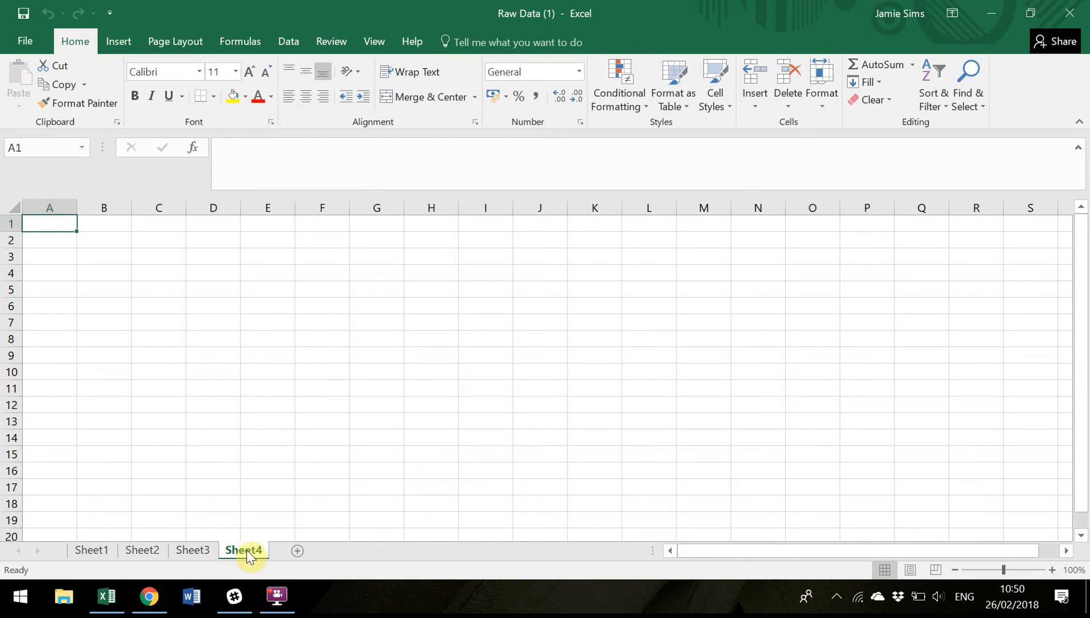
Step: Copy the entire Number column from Sheet1
{"action": "left_click", "coordinate": [88, 552]}
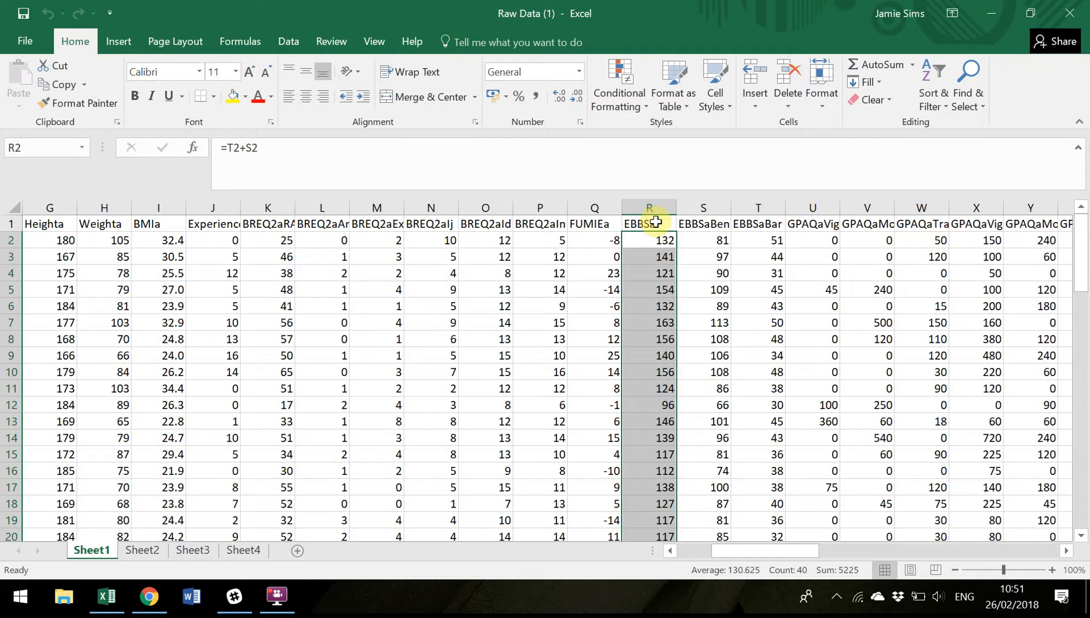
{"action": "left_click", "coordinate": [746, 322]}
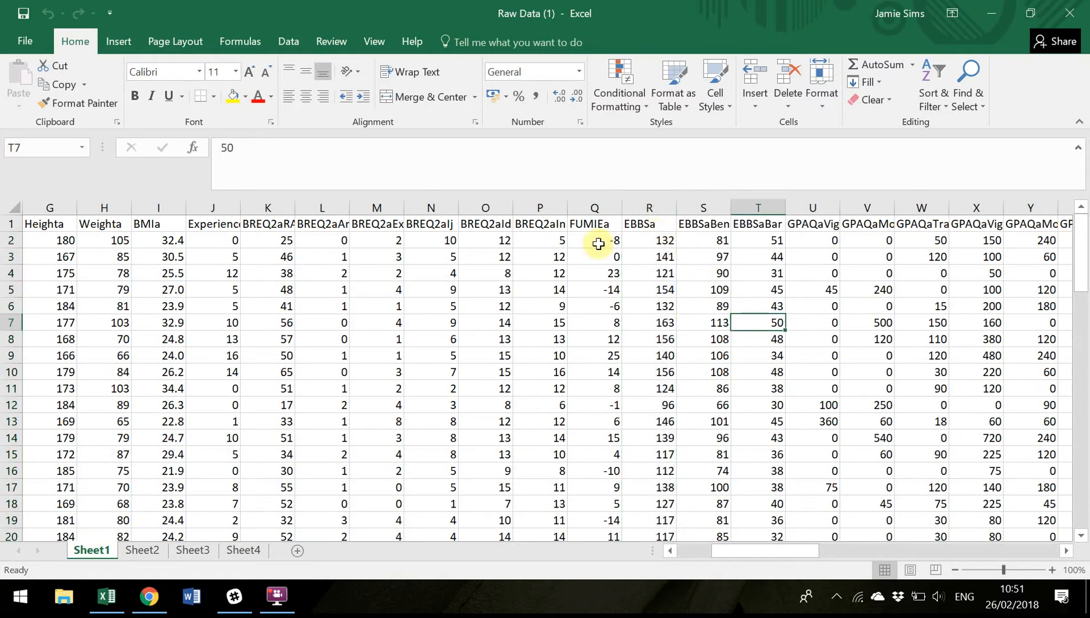
{"action": "scroll", "coordinate": [751, 550], "scroll_direction": "left", "scroll_amount": 1}
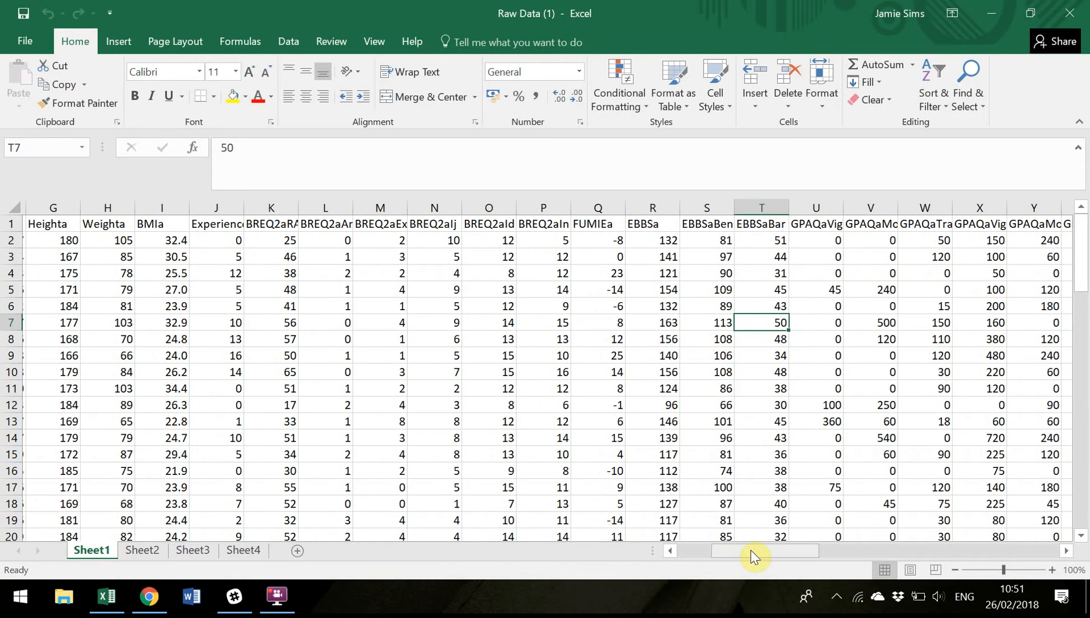
{"action": "left_click_drag", "start_coordinate": [751, 557], "coordinate": [681, 550]}
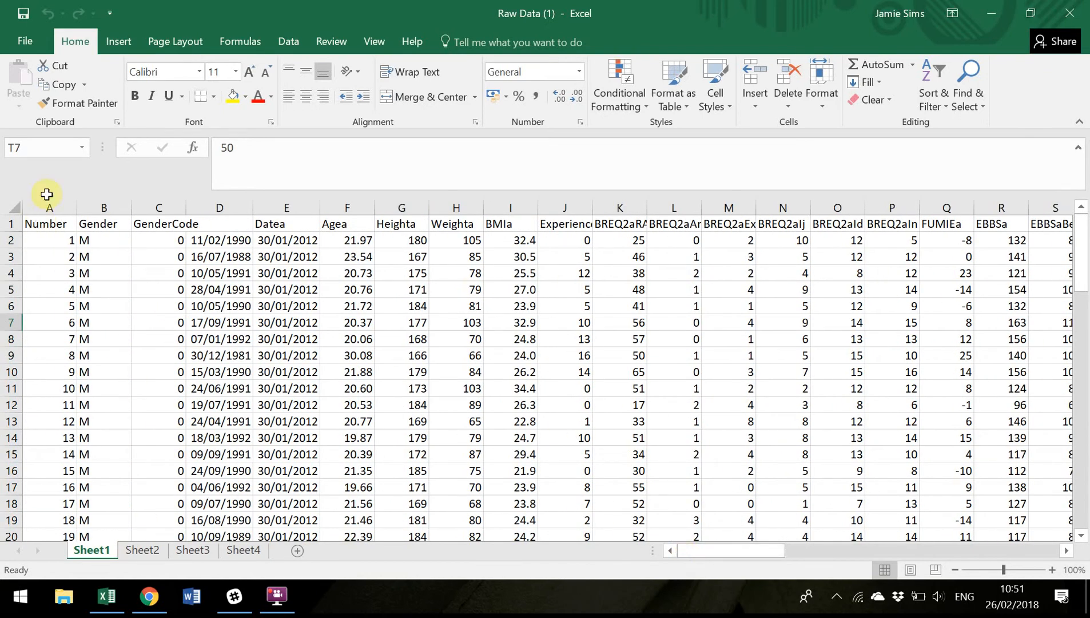
{"action": "left_click", "coordinate": [50, 205]}
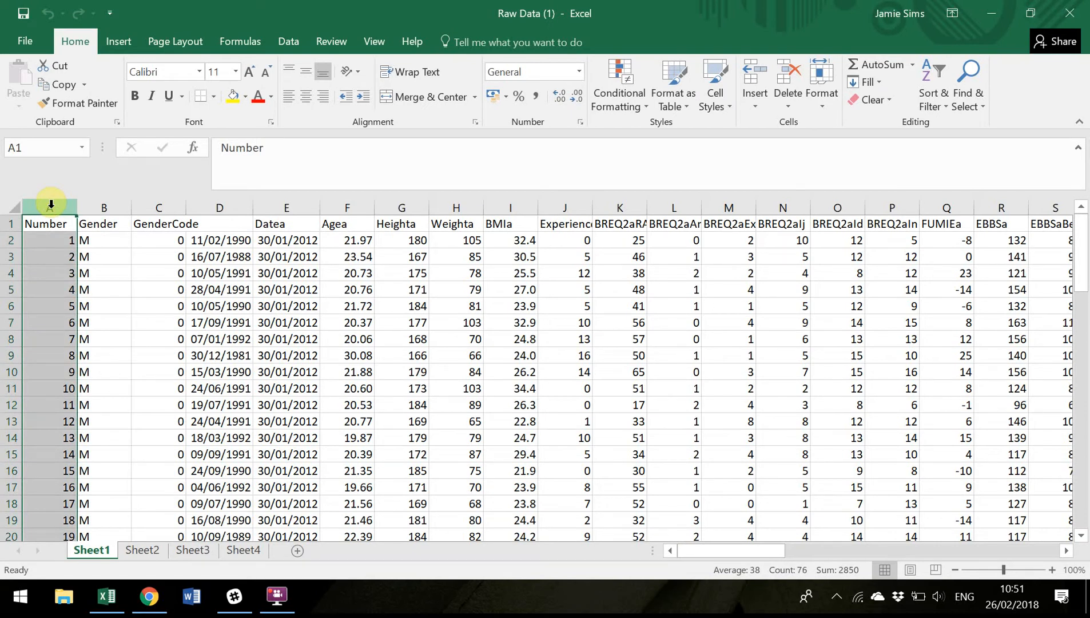
{"action": "right_click", "coordinate": [51, 205]}
{"action": "left_click", "coordinate": [91, 242]}
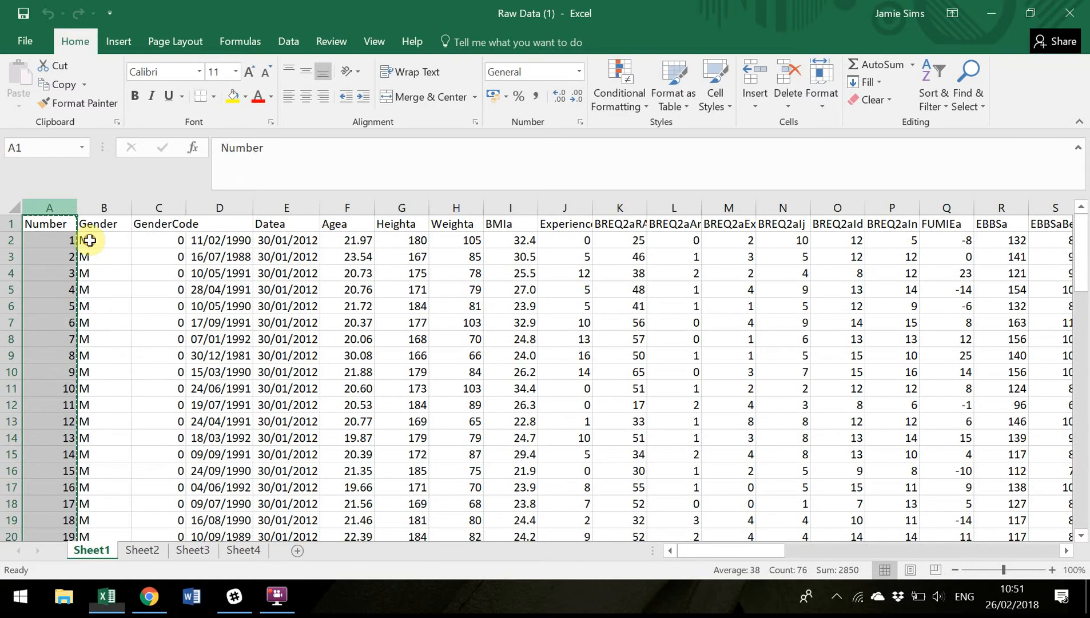
Step: Paste the copied Number column as values into column A of Sheet3
{"action": "left_click", "coordinate": [198, 536]}
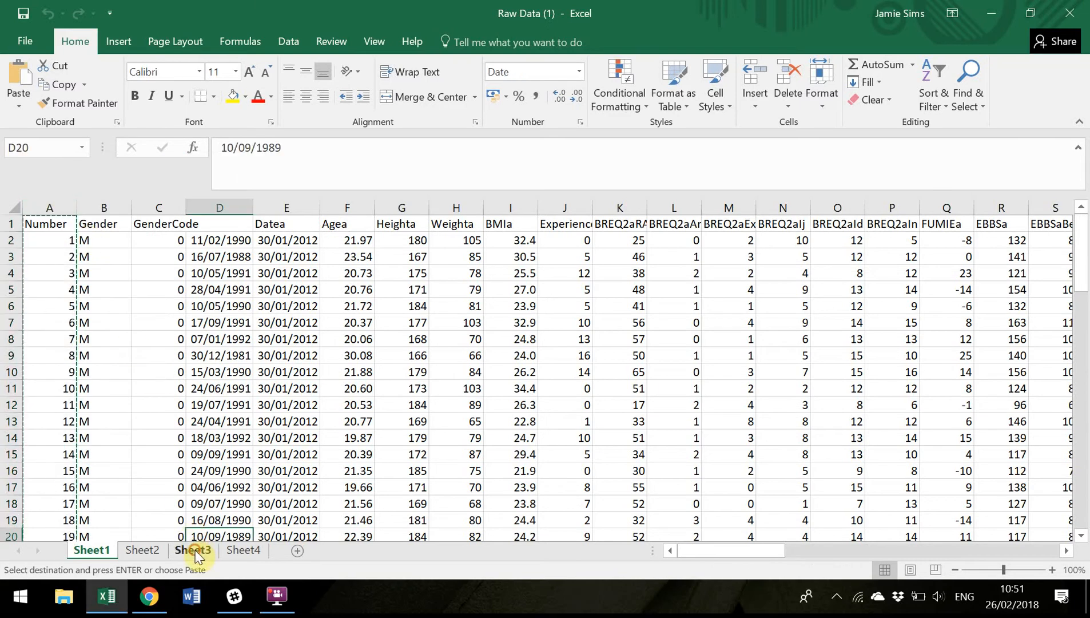
{"action": "left_click", "coordinate": [193, 550]}
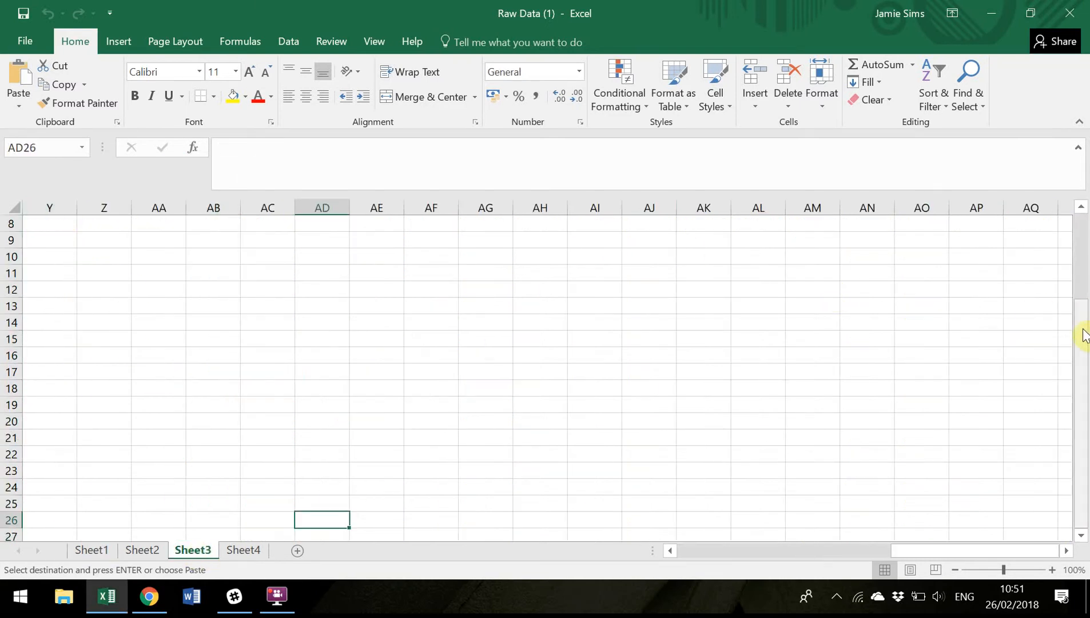
{"action": "left_click_drag", "start_coordinate": [1085, 336], "coordinate": [1078, 231]}
{"action": "left_click_drag", "start_coordinate": [928, 554], "coordinate": [664, 554]}
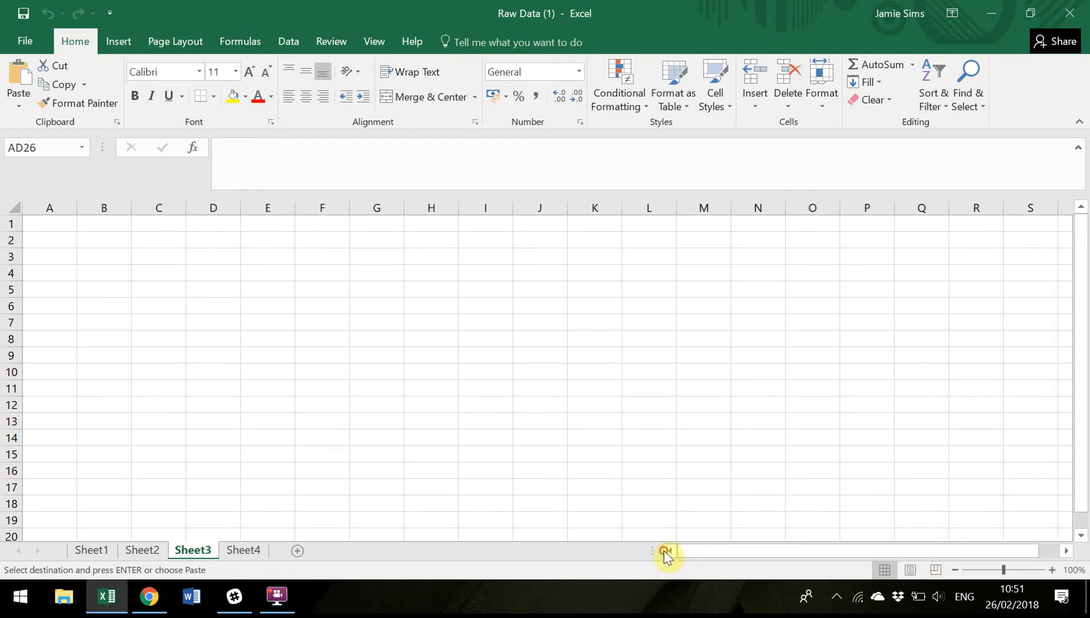
{"action": "left_click", "coordinate": [52, 201]}
{"action": "right_click", "coordinate": [53, 203]}
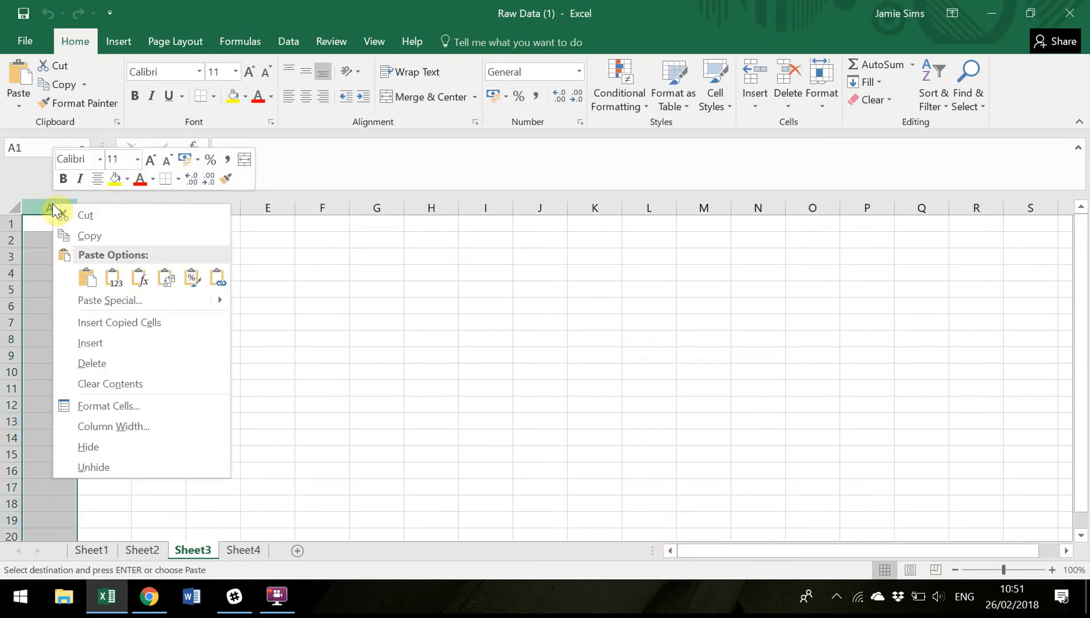
{"action": "left_click", "coordinate": [107, 281]}
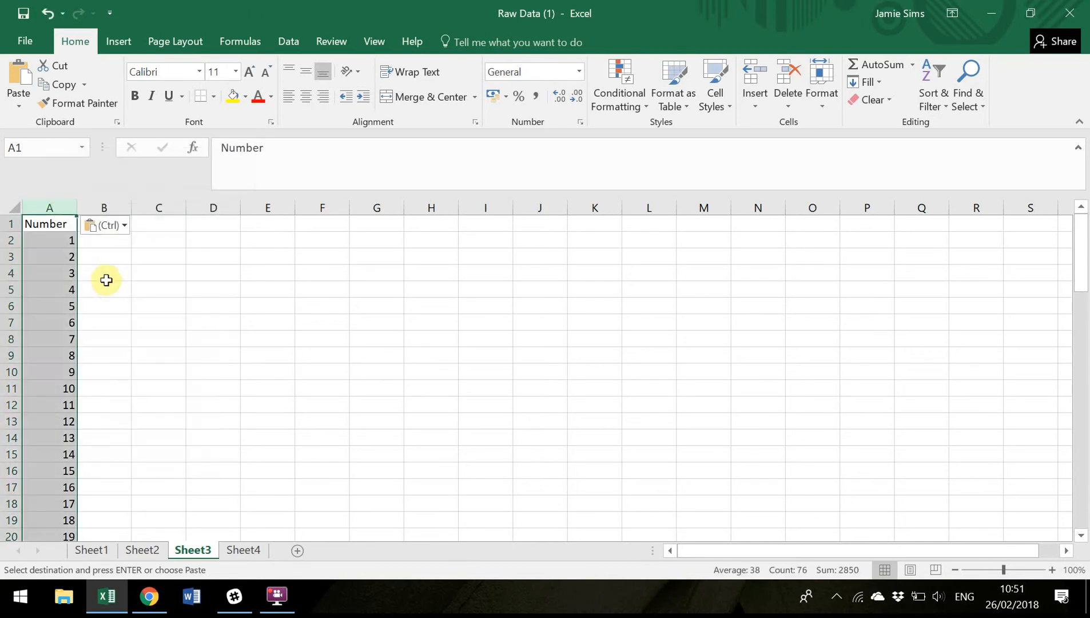
{"action": "left_click", "coordinate": [269, 338]}
Step: Copy the entire Gender and GenderCode columns from Sheet1
{"action": "left_click", "coordinate": [94, 550]}
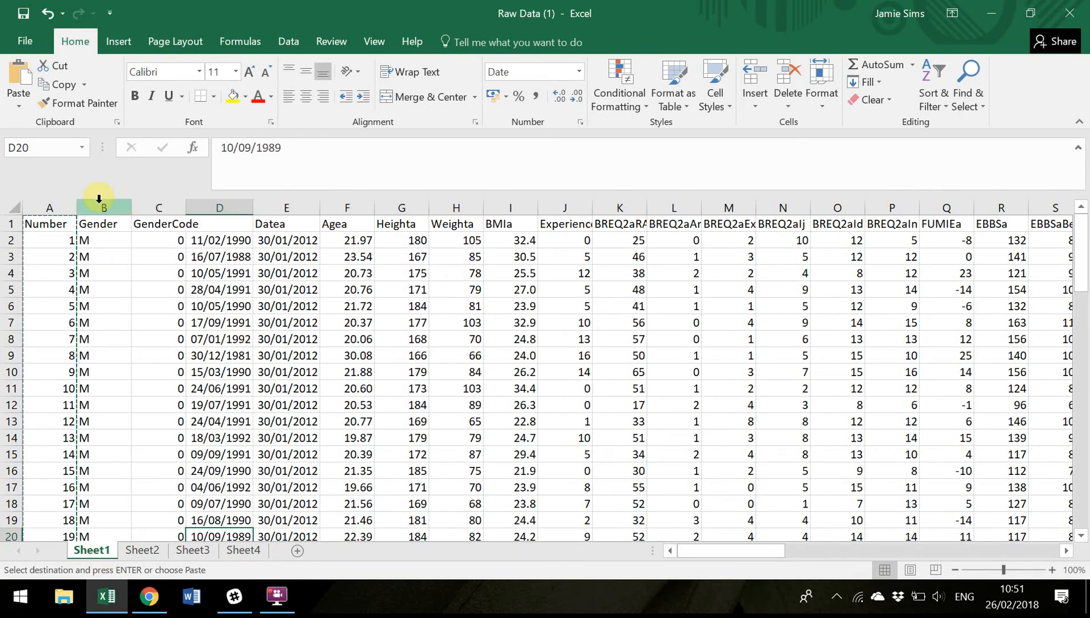
{"action": "left_click_drag", "start_coordinate": [99, 199], "coordinate": [161, 199]}
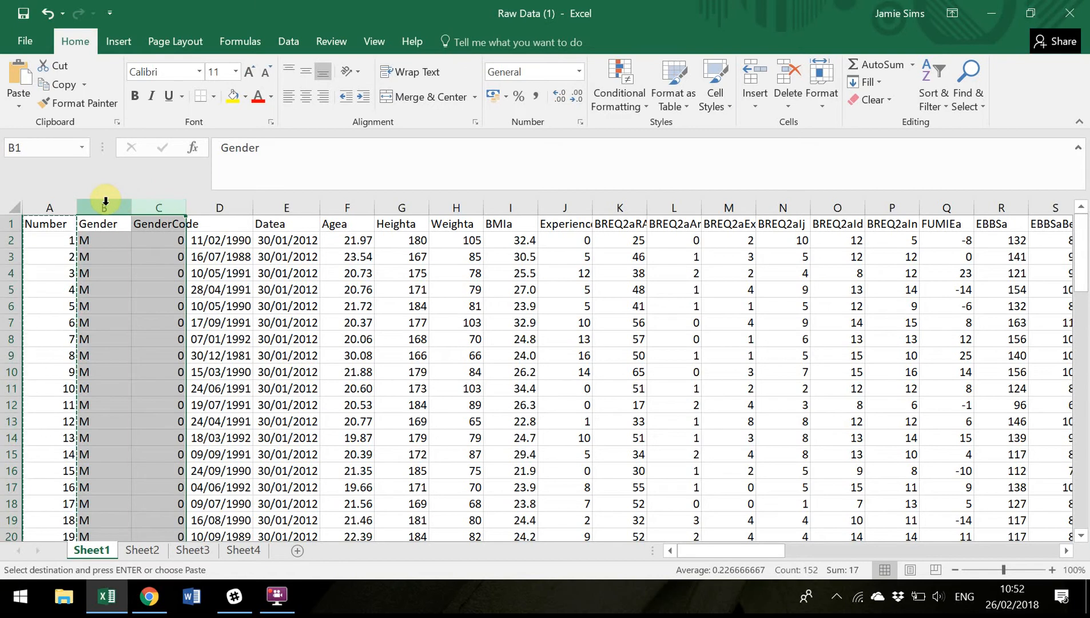
{"action": "left_click", "coordinate": [238, 206]}
{"action": "left_click_drag", "start_coordinate": [97, 224], "coordinate": [157, 224]}
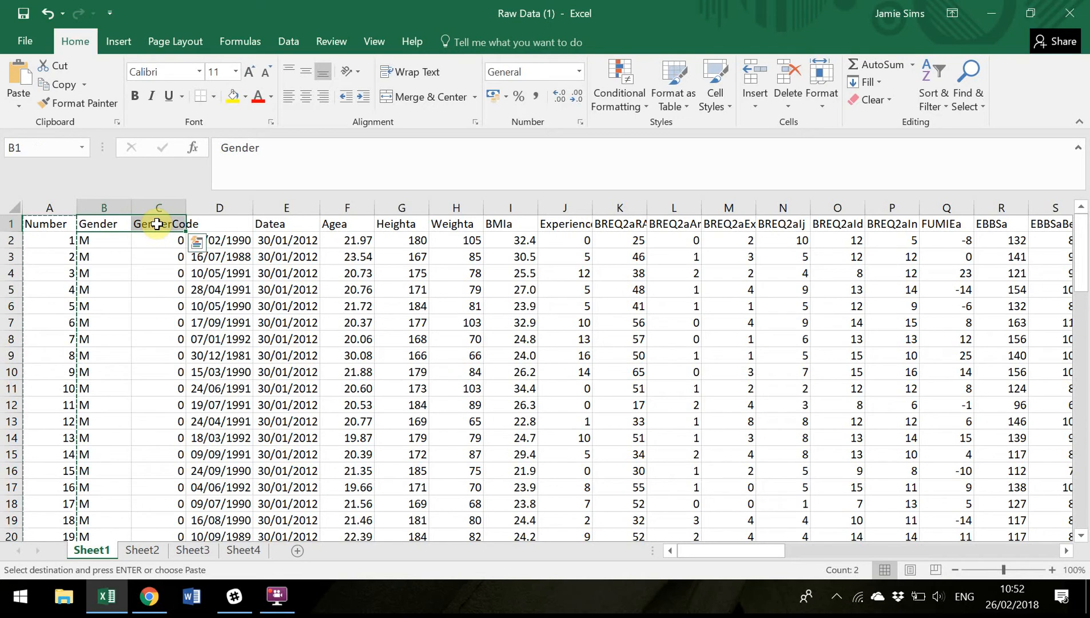
{"action": "left_click_drag", "start_coordinate": [109, 206], "coordinate": [158, 203]}
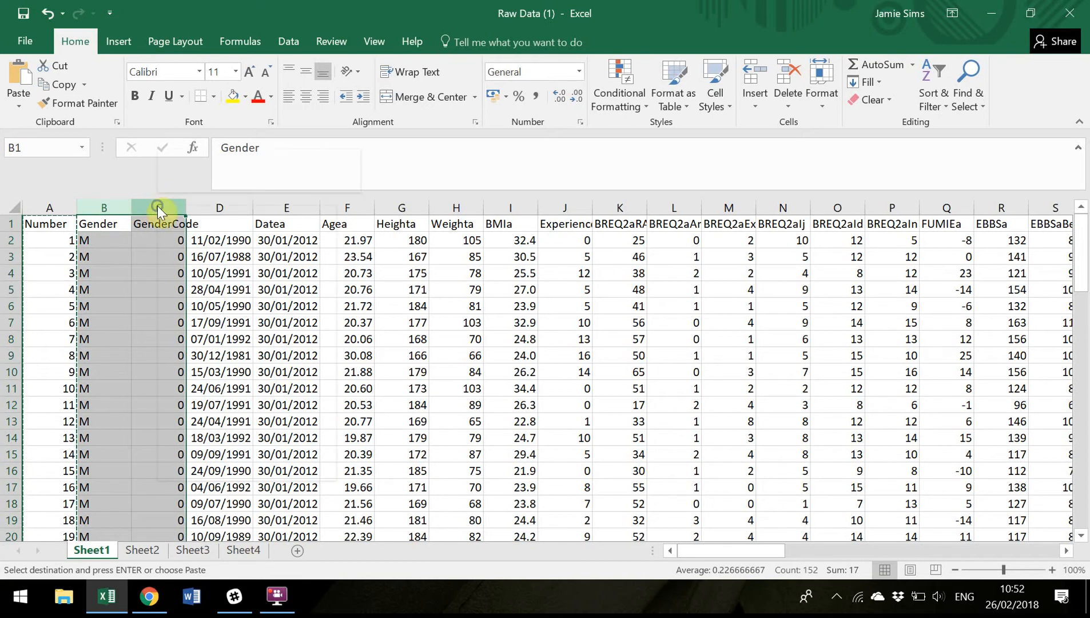
{"action": "right_click", "coordinate": [157, 203]}
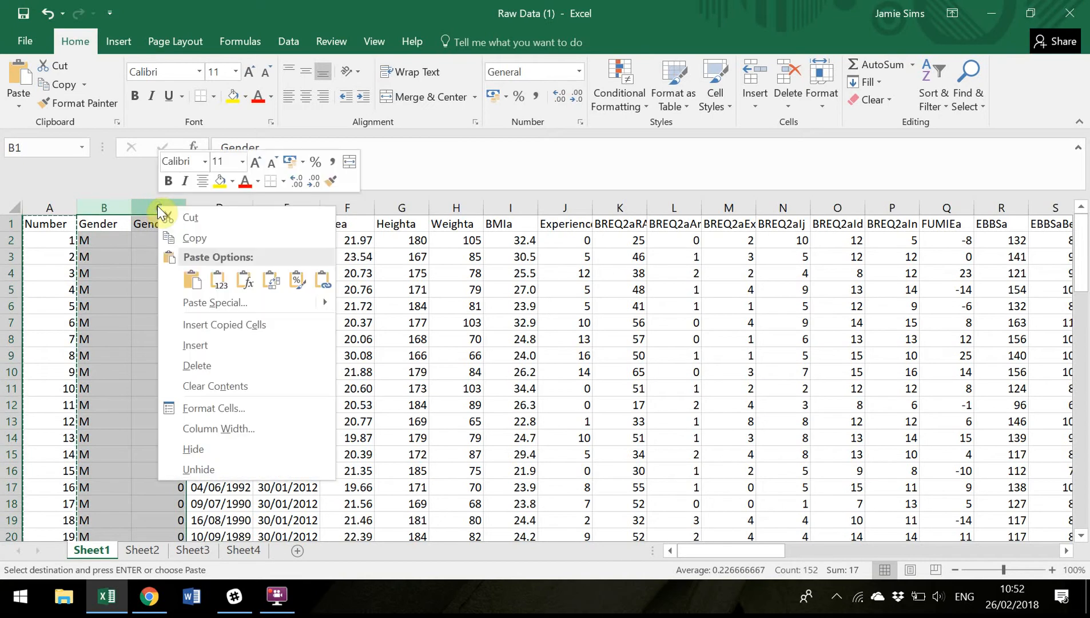
{"action": "left_click", "coordinate": [195, 238]}
Step: Paste the copied Gender and GenderCode columns as values into columns B and C of Sheet3
{"action": "left_click", "coordinate": [194, 552]}
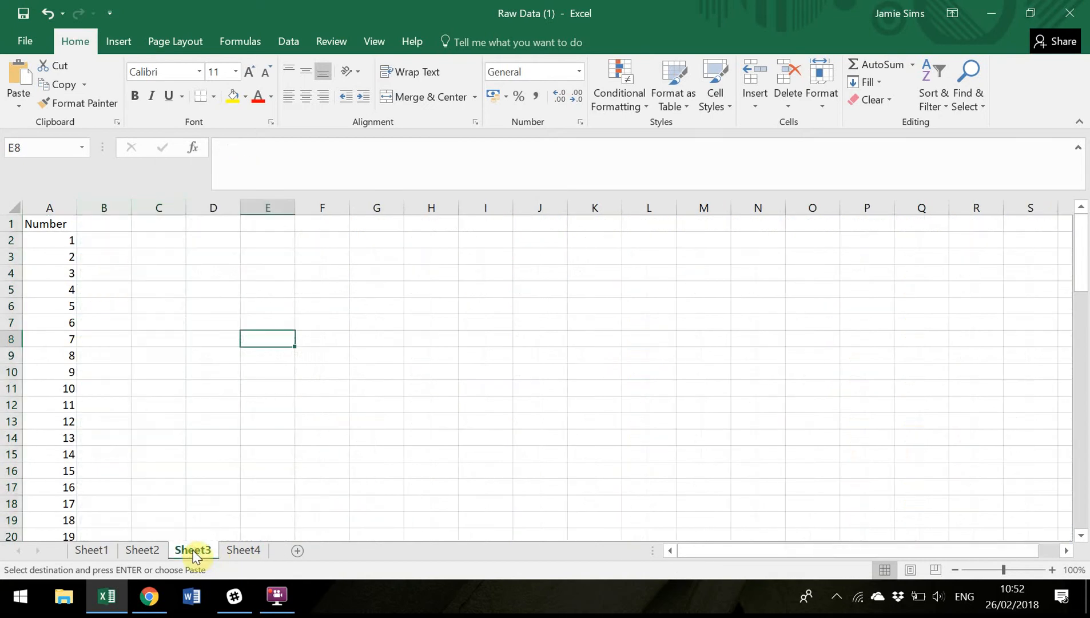
{"action": "left_click_drag", "start_coordinate": [108, 206], "coordinate": [151, 205]}
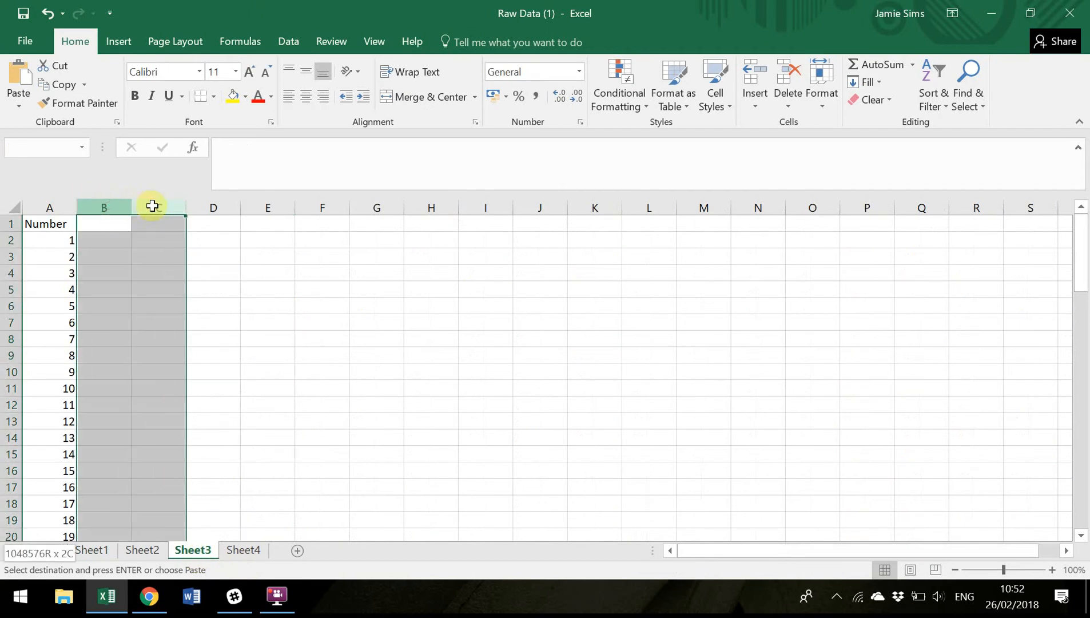
{"action": "right_click", "coordinate": [153, 205]}
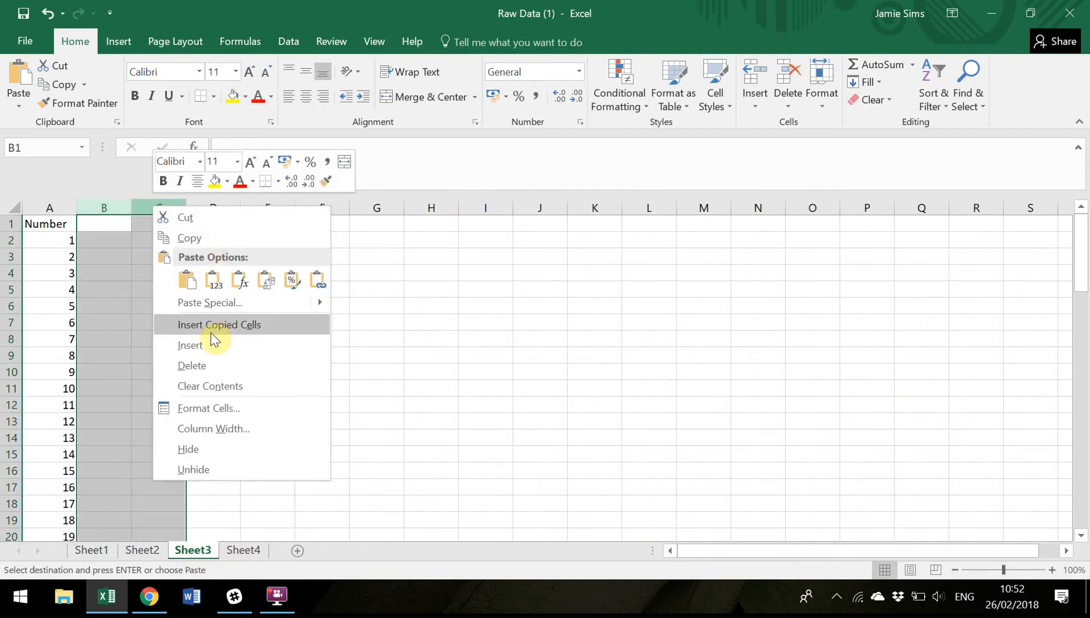
{"action": "left_click", "coordinate": [214, 282]}
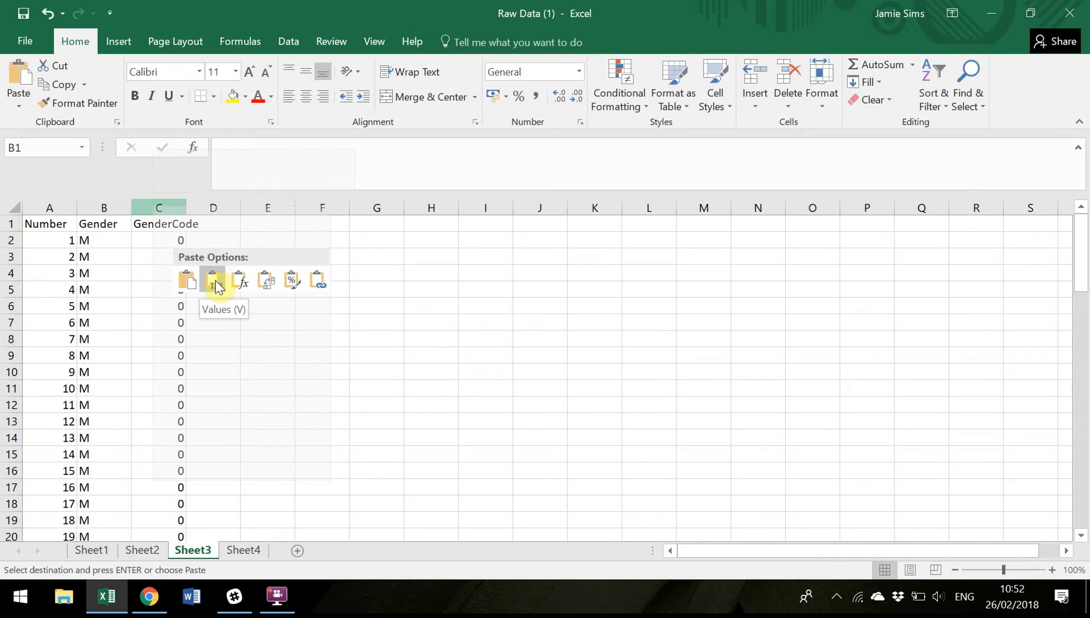
{"action": "left_click", "coordinate": [215, 283]}
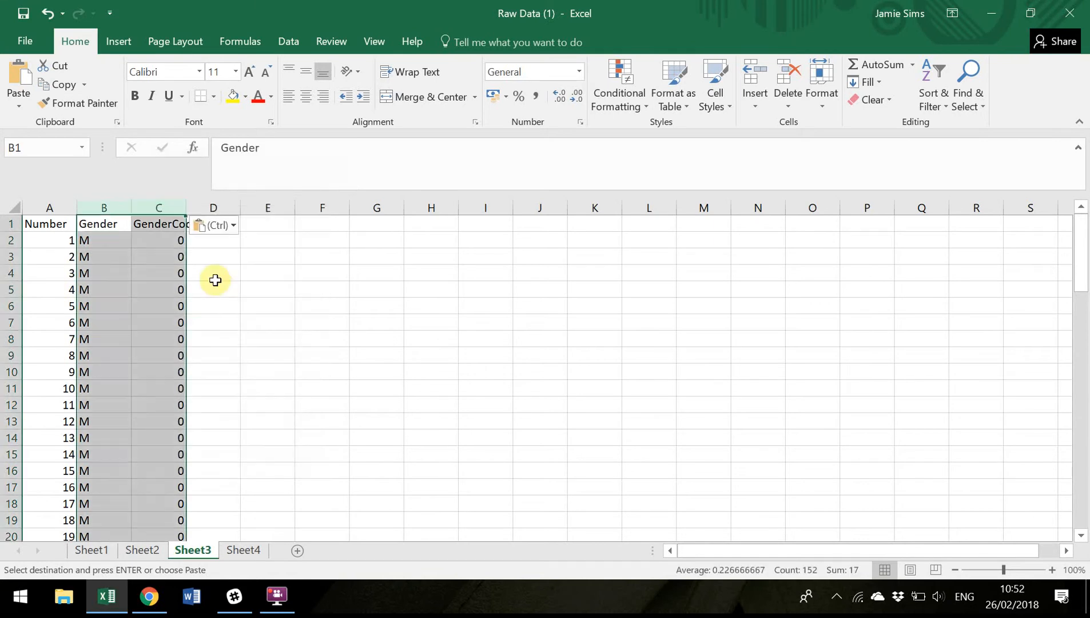
{"action": "left_click", "coordinate": [305, 329]}
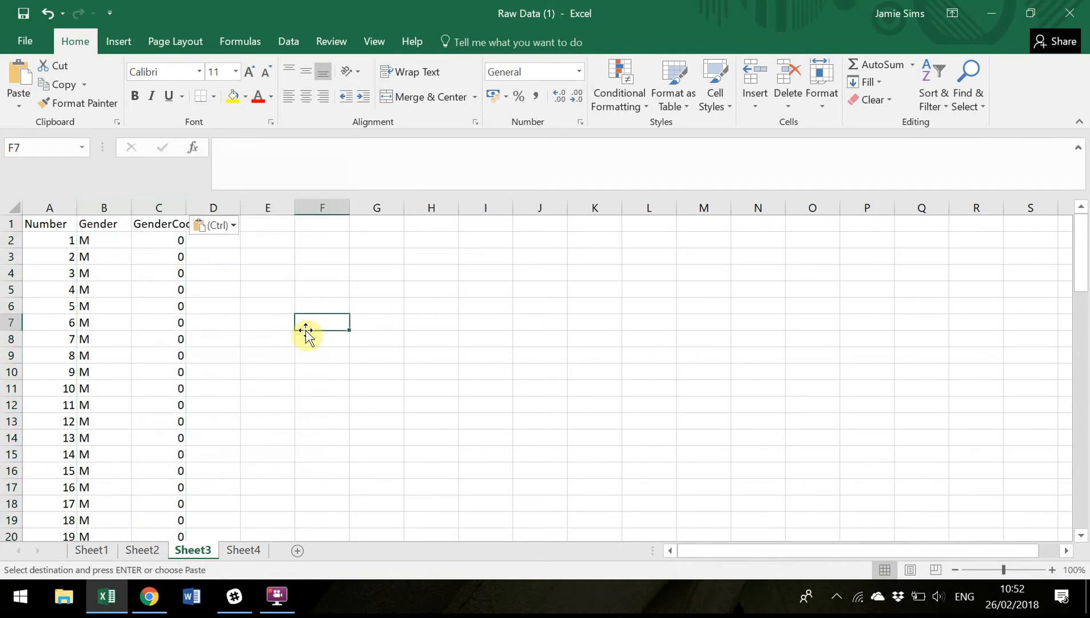
Step: Examine how the GenderCode formulas in Sheet1 use the Gender entries, and clear the pending copy selection
{"action": "left_click", "coordinate": [92, 553]}
{"action": "left_click", "coordinate": [158, 243]}
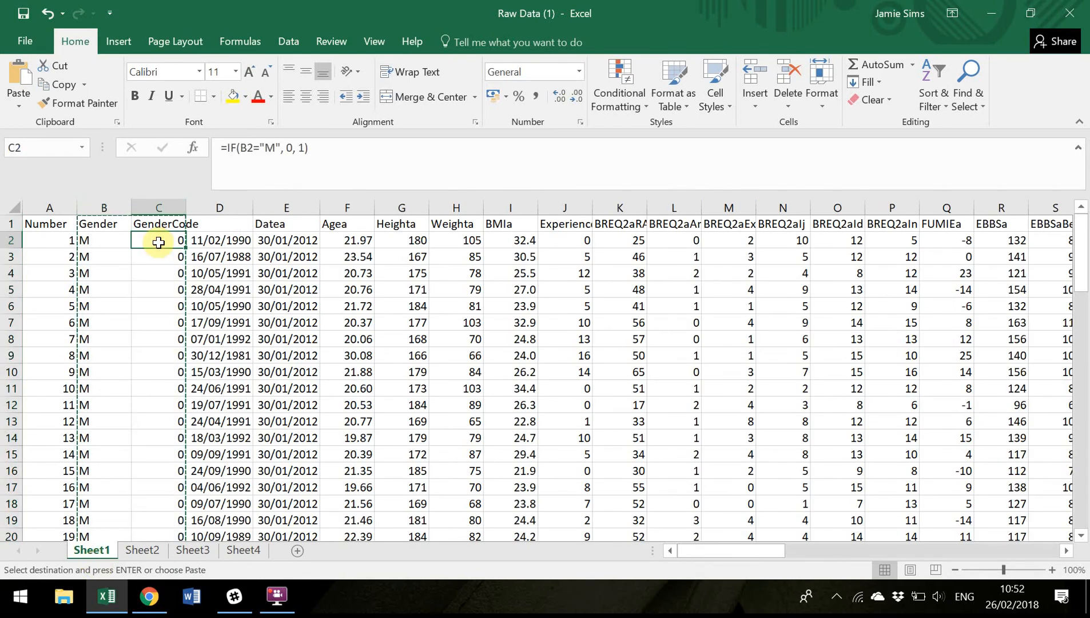
{"action": "left_click", "coordinate": [94, 246]}
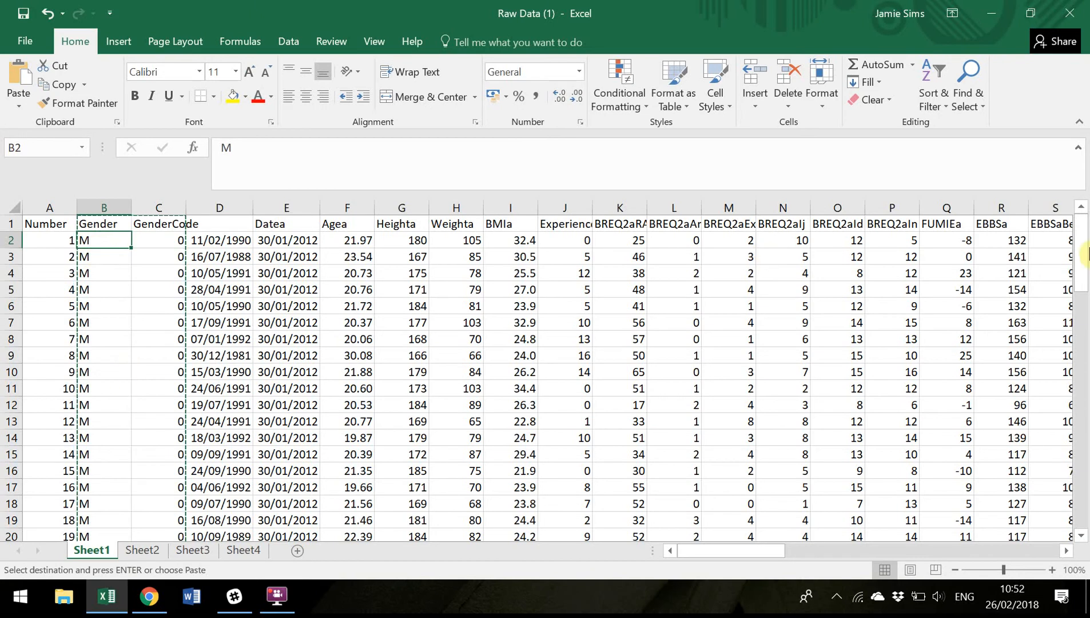
{"action": "left_click_drag", "start_coordinate": [1085, 266], "coordinate": [1079, 234]}
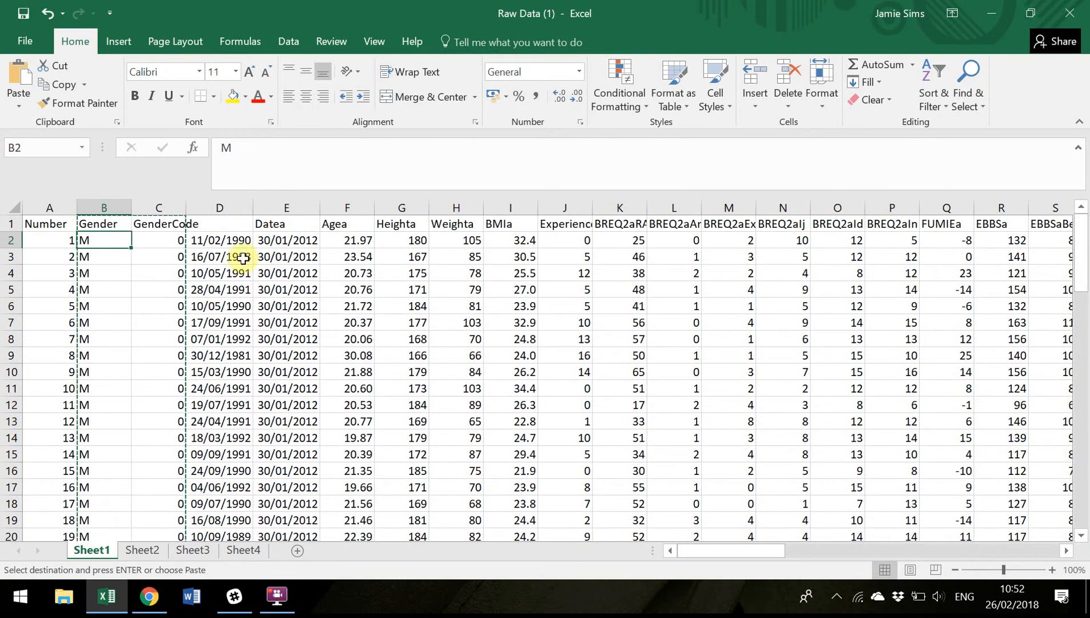
{"action": "key", "text": "Escape"}
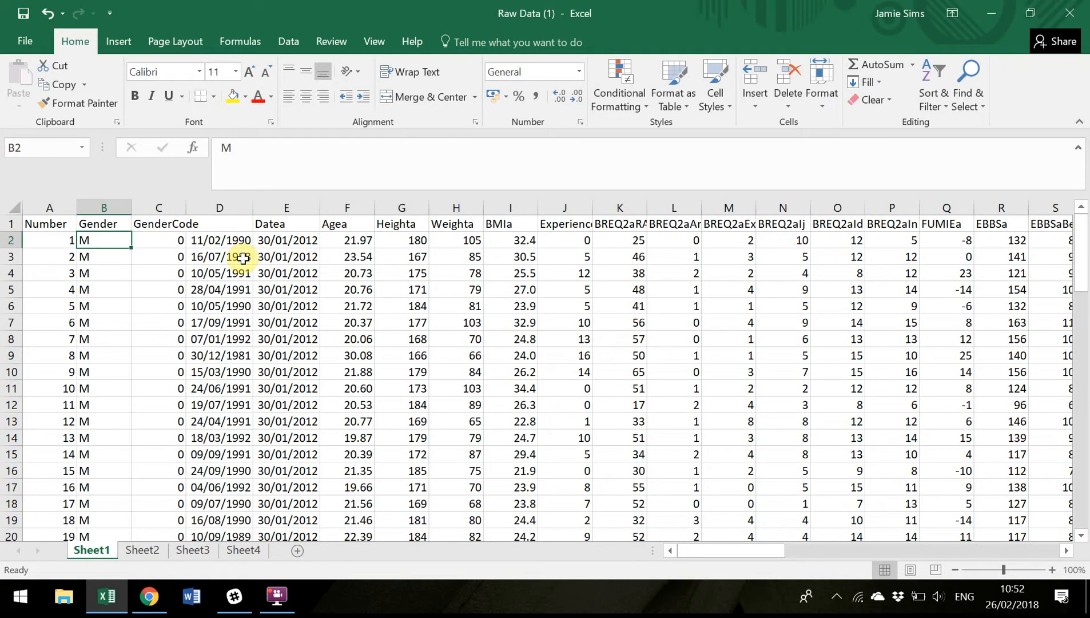
{"action": "left_click", "coordinate": [166, 240]}
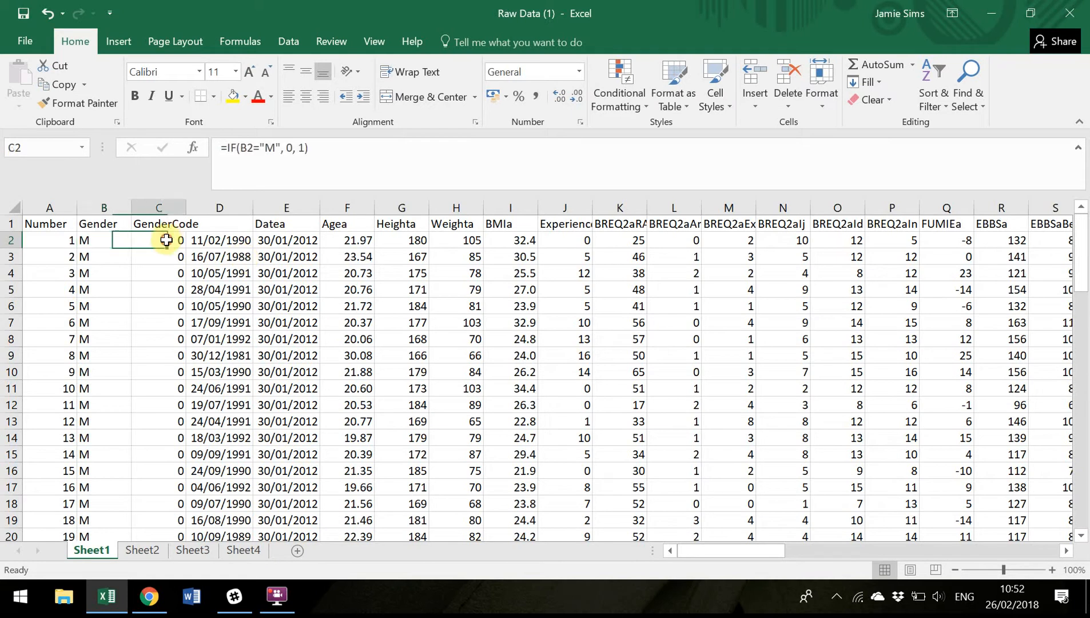
{"action": "left_click", "coordinate": [165, 285]}
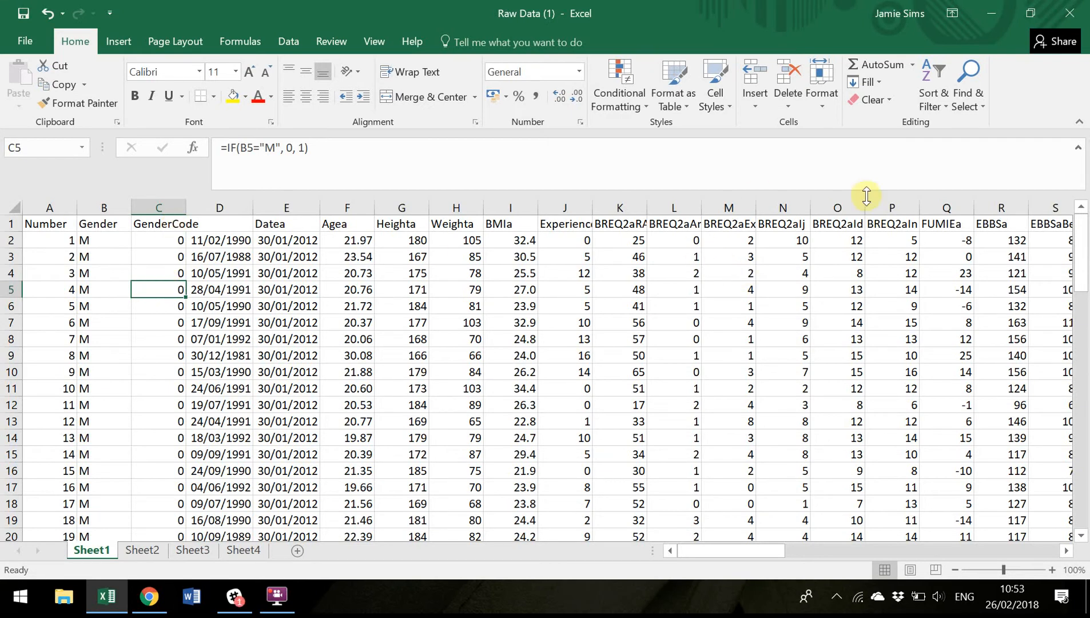
Step: Copy the entire EBBSa column from Sheet1 and paste it as values into column D of Sheet3
{"action": "right_click", "coordinate": [998, 203]}
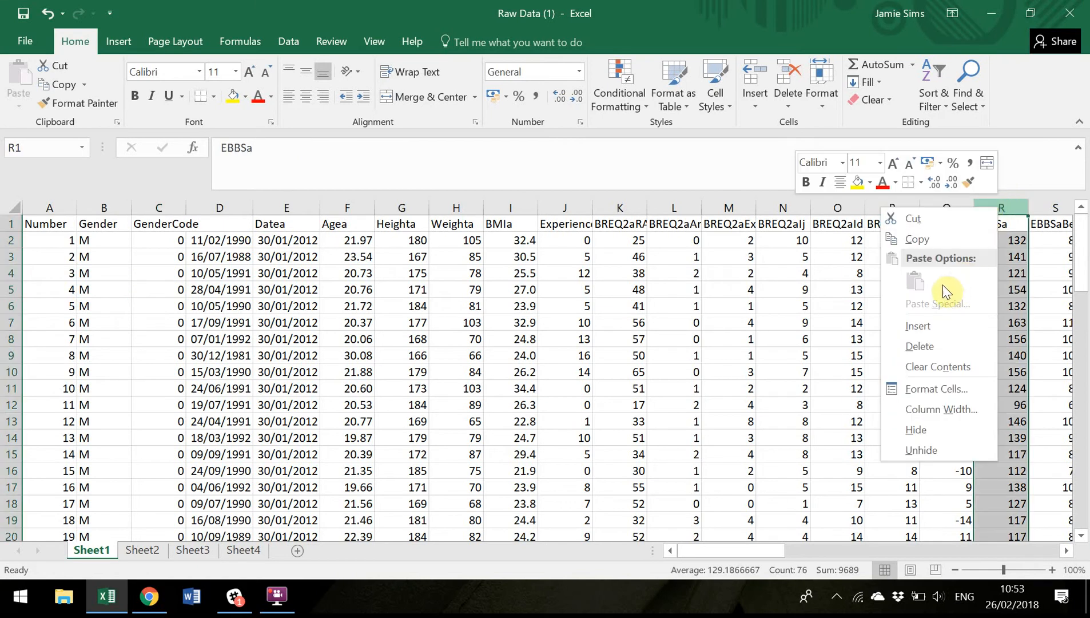
{"action": "left_click", "coordinate": [927, 240]}
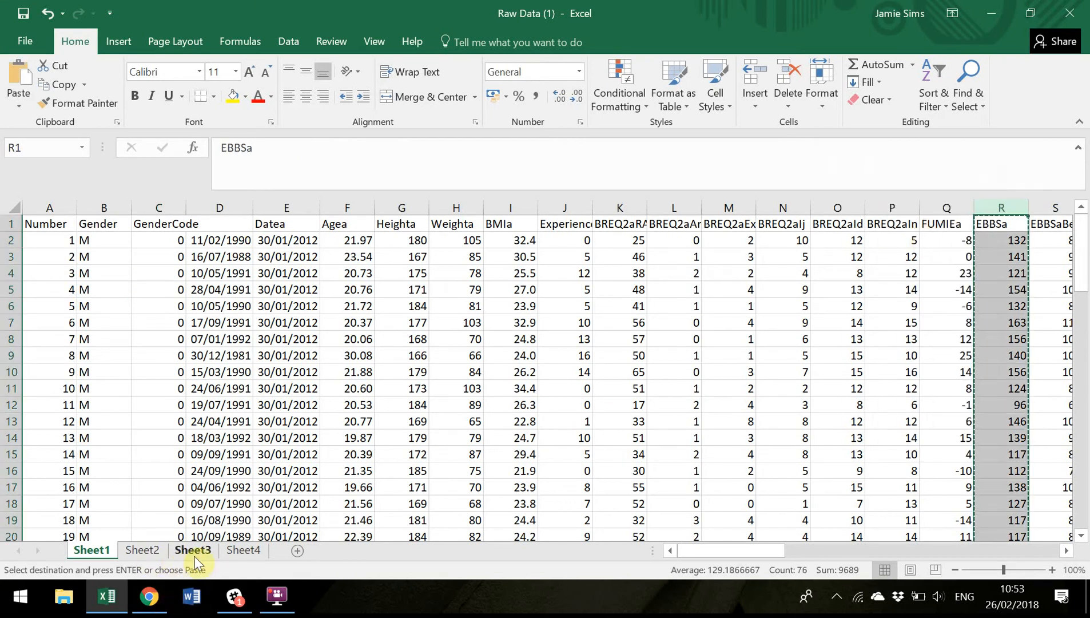
{"action": "left_click", "coordinate": [209, 552]}
{"action": "left_click", "coordinate": [212, 207]}
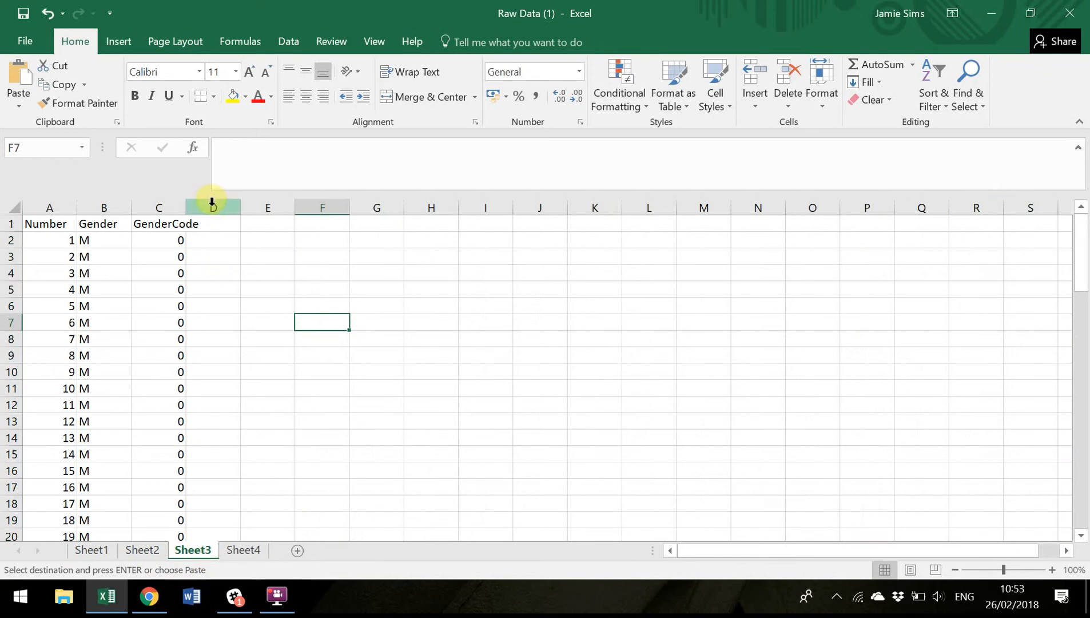
{"action": "right_click", "coordinate": [212, 207]}
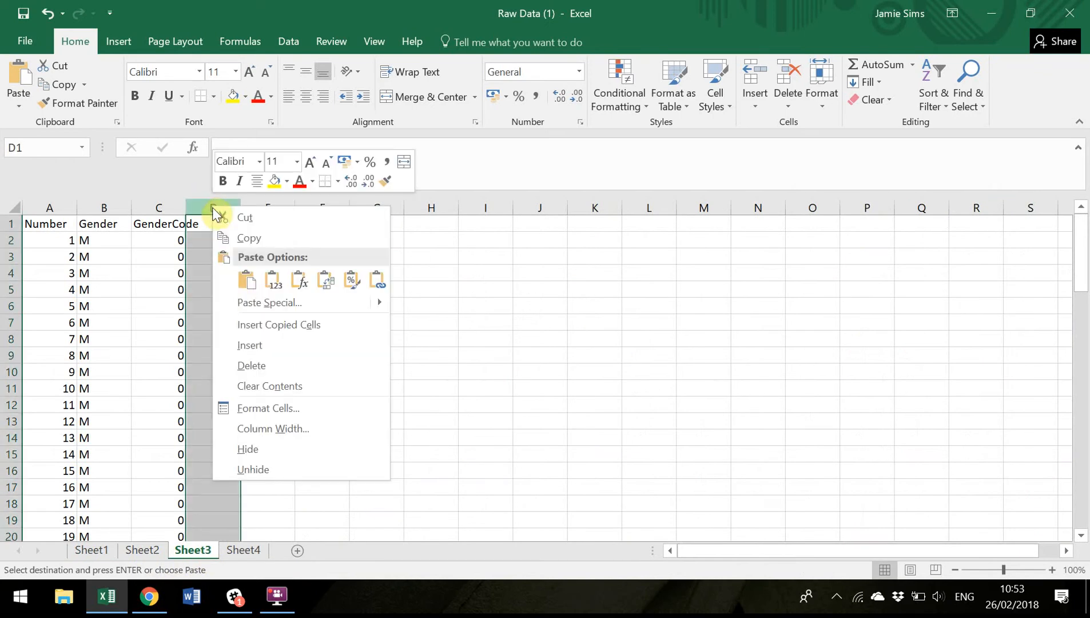
{"action": "left_click", "coordinate": [270, 286]}
{"action": "left_click", "coordinate": [377, 271]}
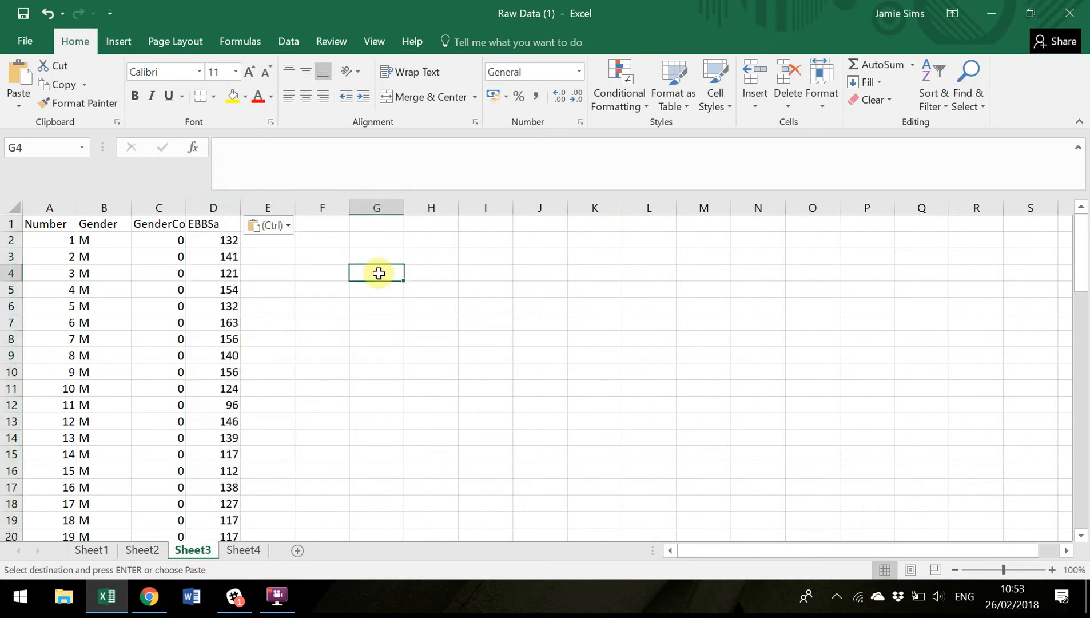
Step: Copy the entire FUMIEa column from Sheet1 and paste it as values into column E of Sheet3
{"action": "left_click", "coordinate": [94, 550]}
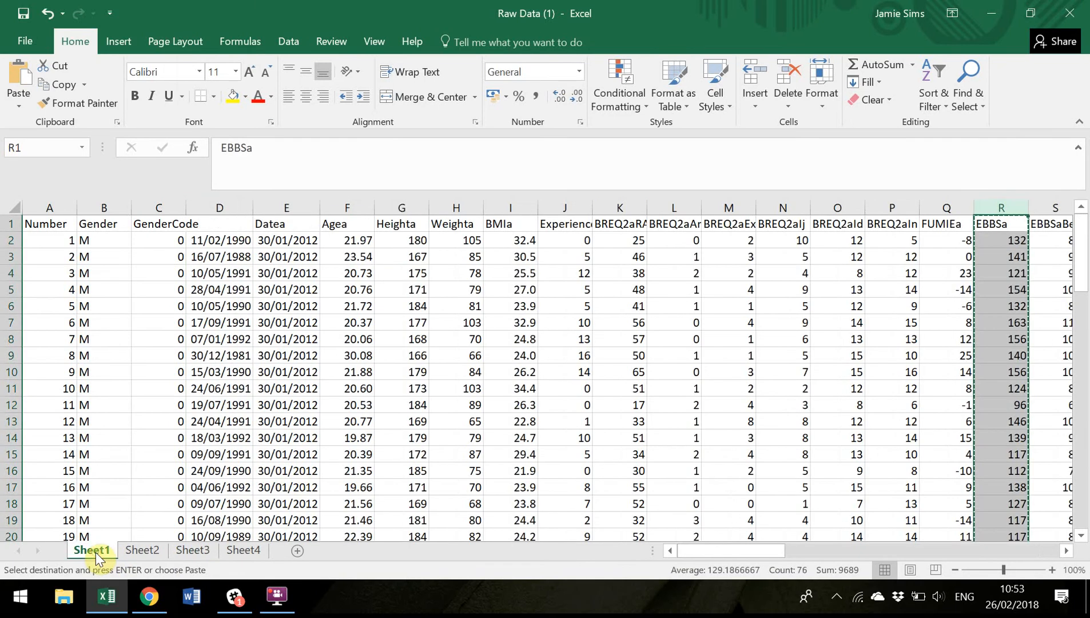
{"action": "right_click", "coordinate": [943, 206]}
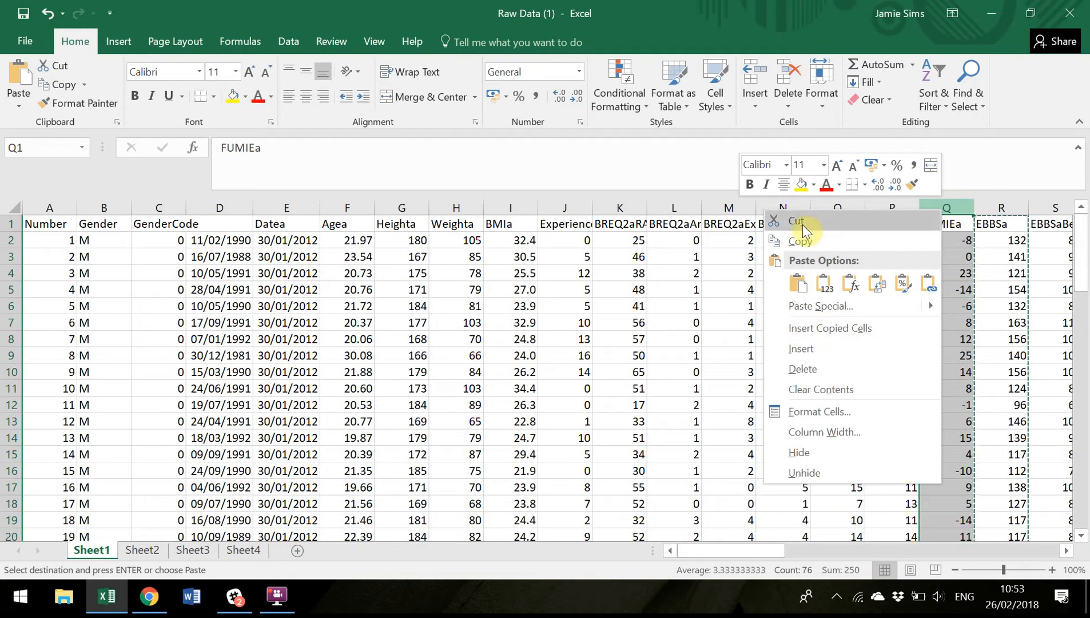
{"action": "left_click", "coordinate": [800, 241]}
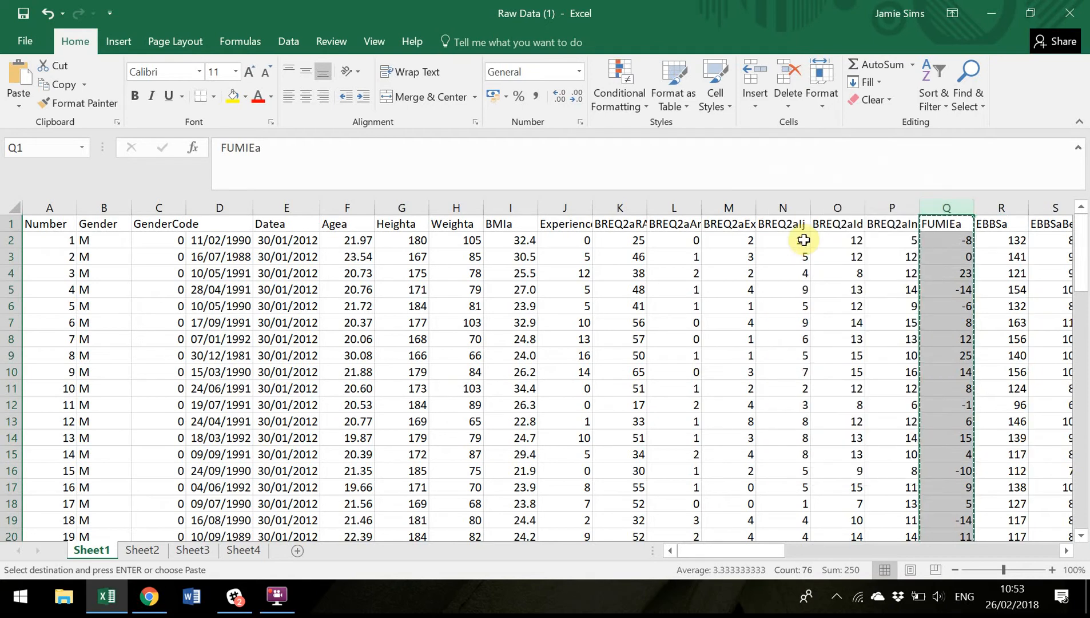
{"action": "left_click", "coordinate": [194, 550]}
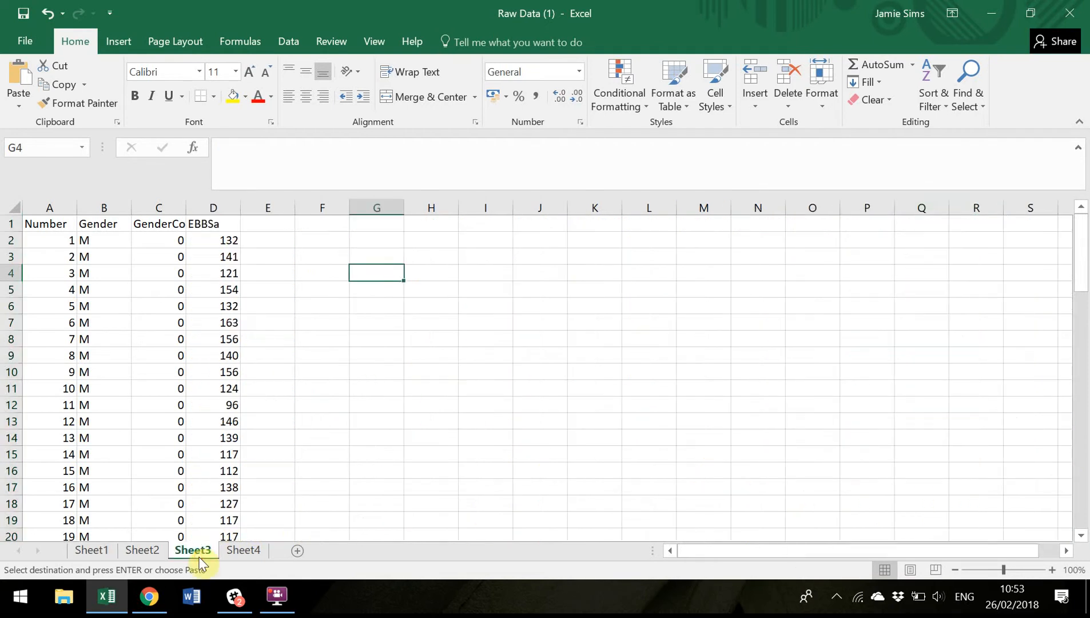
{"action": "right_click", "coordinate": [274, 205]}
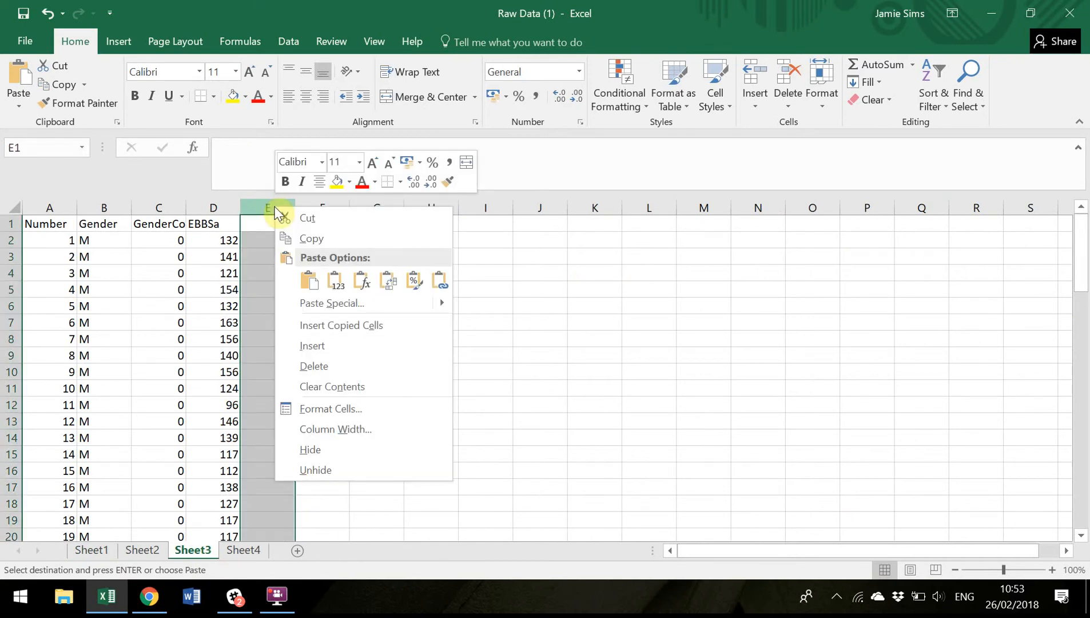
{"action": "left_click", "coordinate": [337, 279]}
{"action": "left_click", "coordinate": [545, 320]}
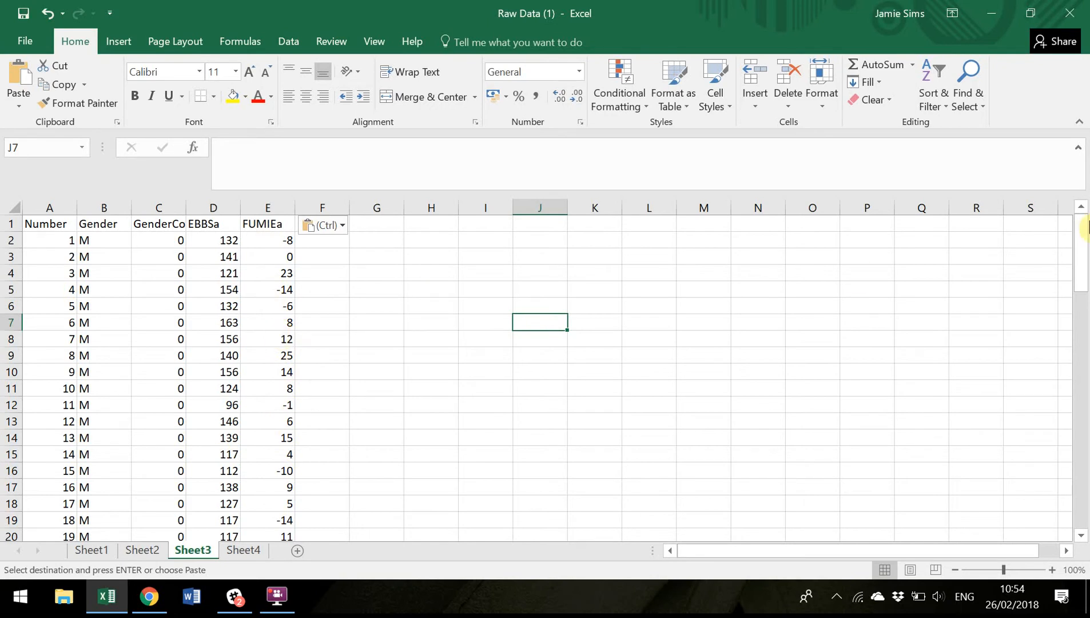
Step: Insert a markers-only scatter chart from the EBBSa and FUMIEa data in D1:E76 of Sheet3
{"action": "mouse_move", "coordinate": [1085, 243]}
{"action": "left_mouse_down"}
{"action": "mouse_move", "coordinate": [1087, 313]}
{"action": "mouse_move", "coordinate": [1087, 236]}
{"action": "left_mouse_up"}
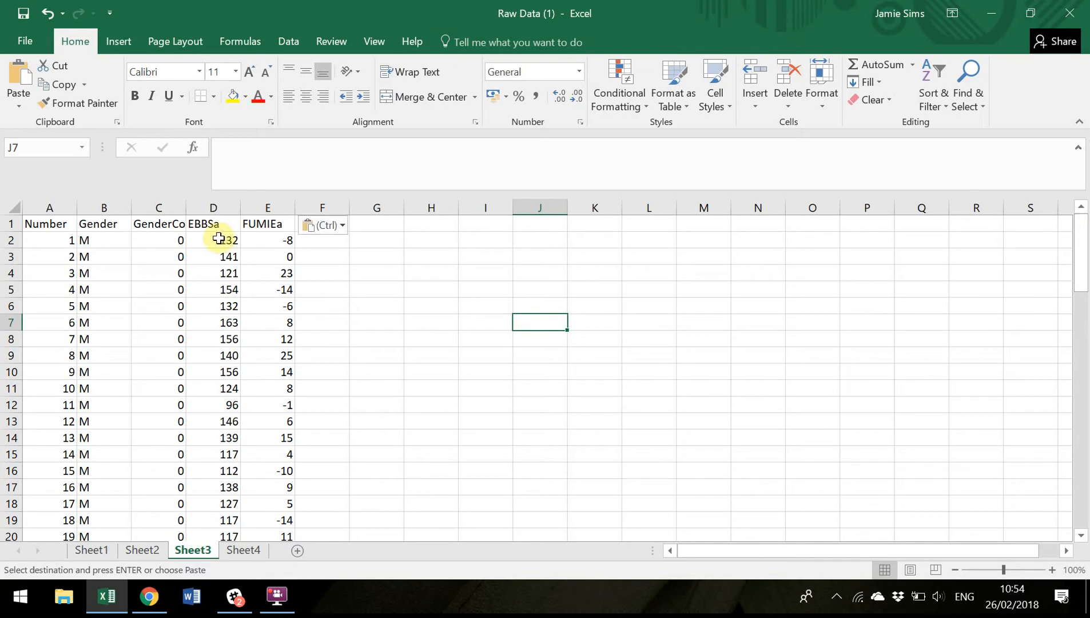
{"action": "left_click_drag", "start_coordinate": [219, 223], "coordinate": [281, 509]}
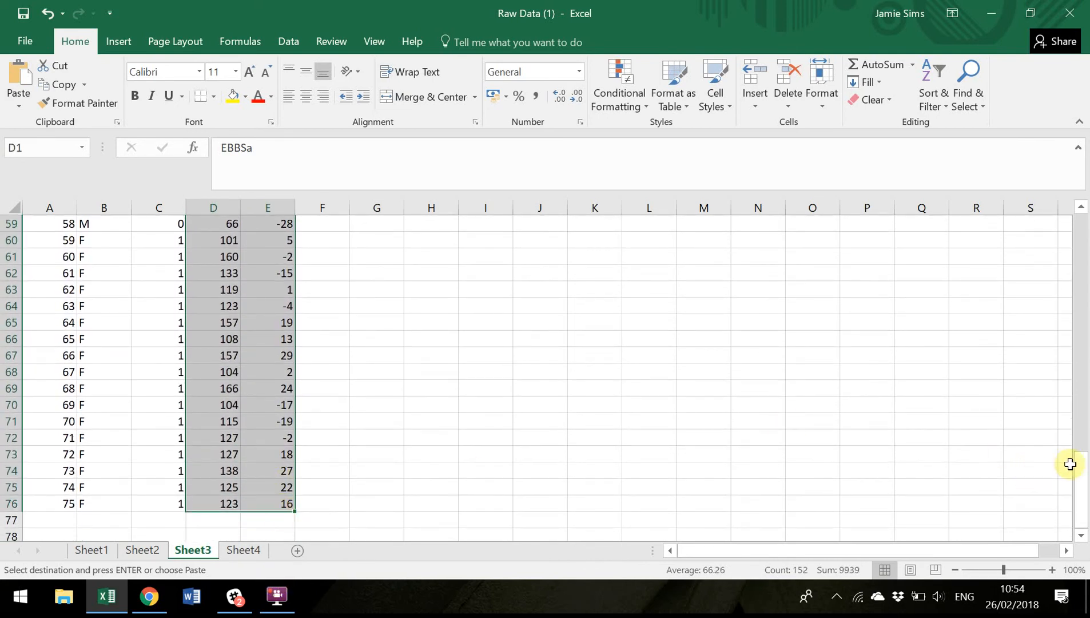
{"action": "left_click_drag", "start_coordinate": [1081, 462], "coordinate": [1085, 223]}
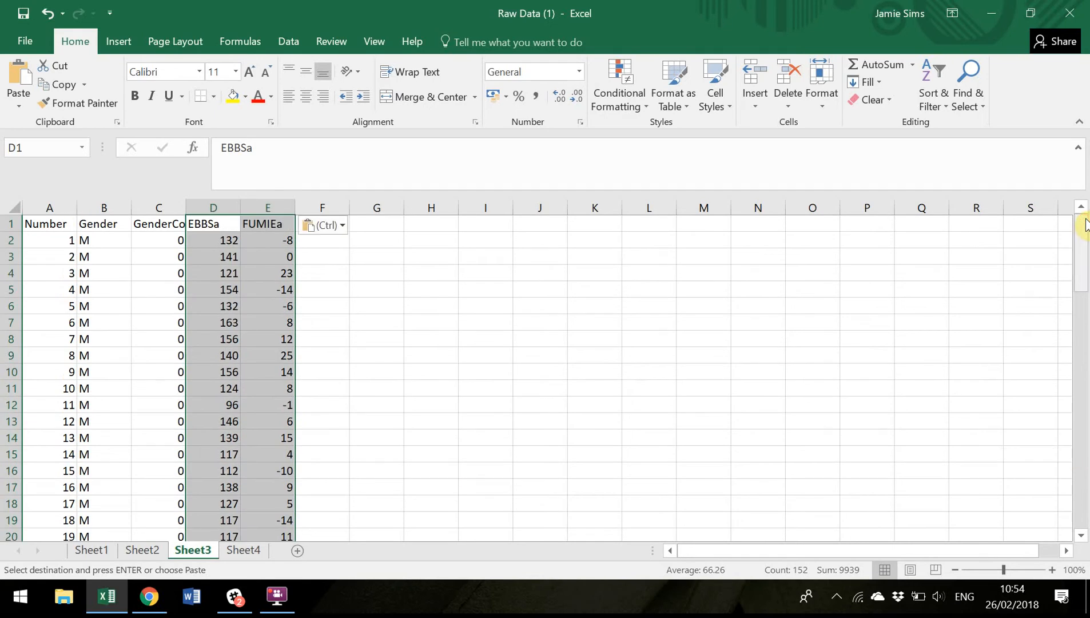
{"action": "left_click", "coordinate": [119, 42]}
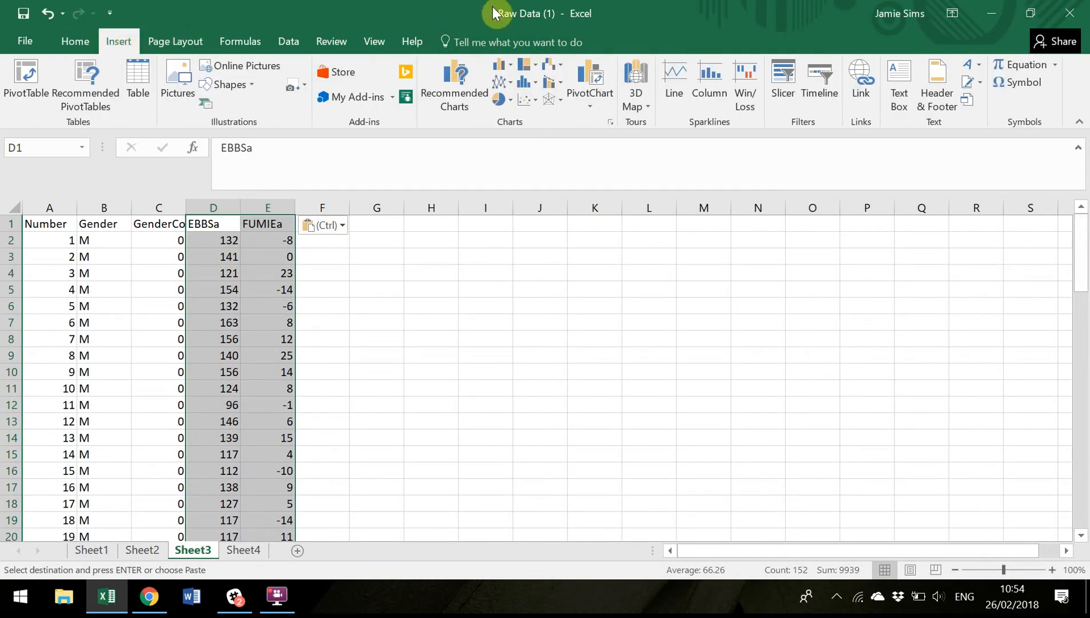
{"action": "left_click", "coordinate": [528, 102]}
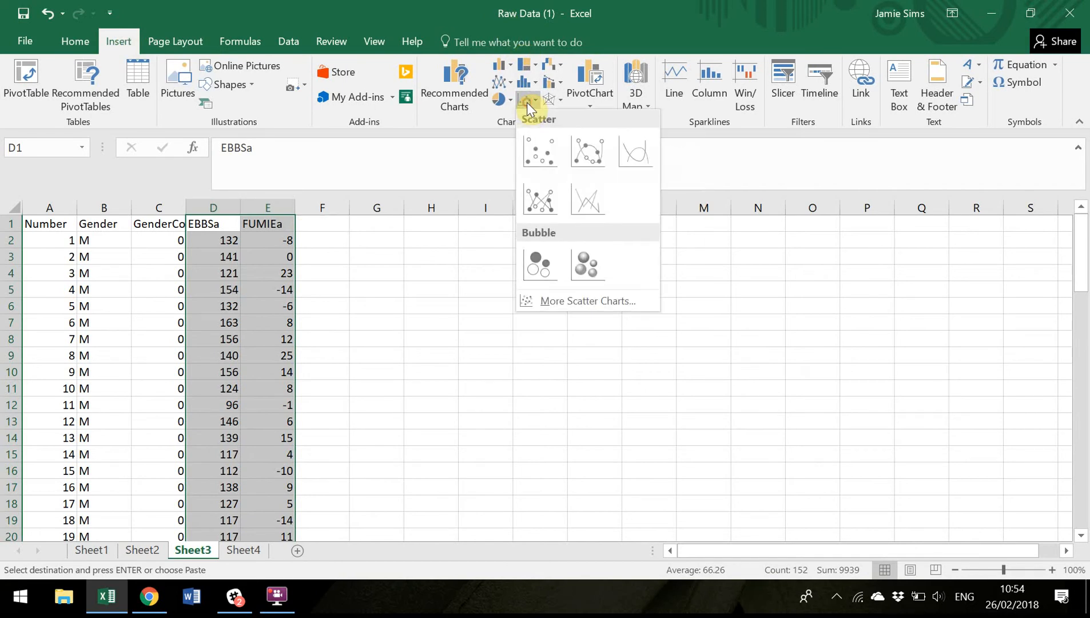
{"action": "left_click", "coordinate": [545, 151]}
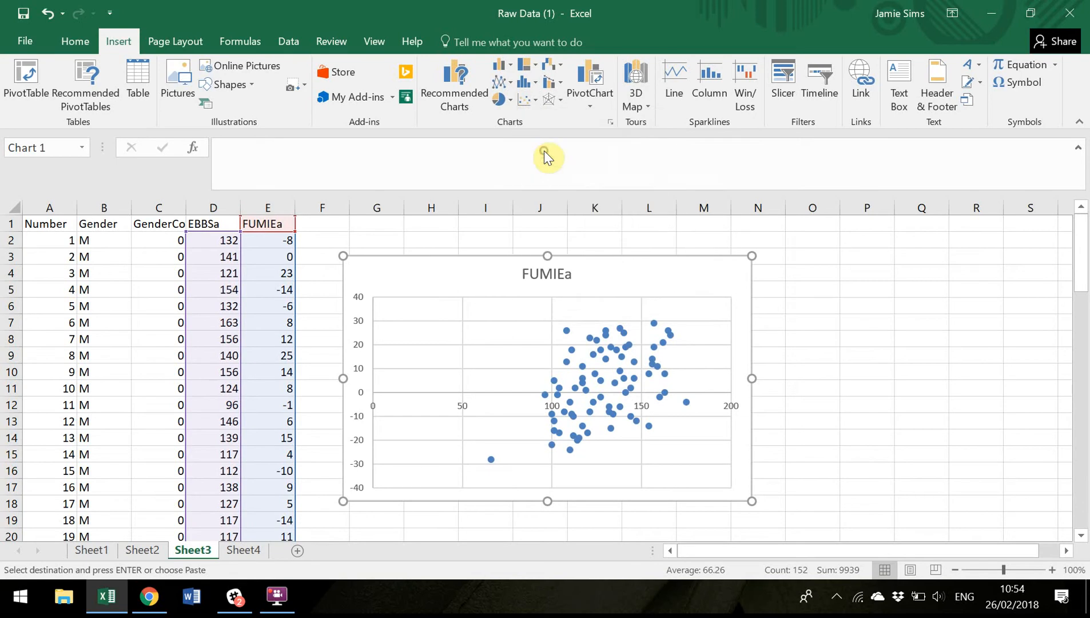
{"action": "left_click", "coordinate": [862, 353]}
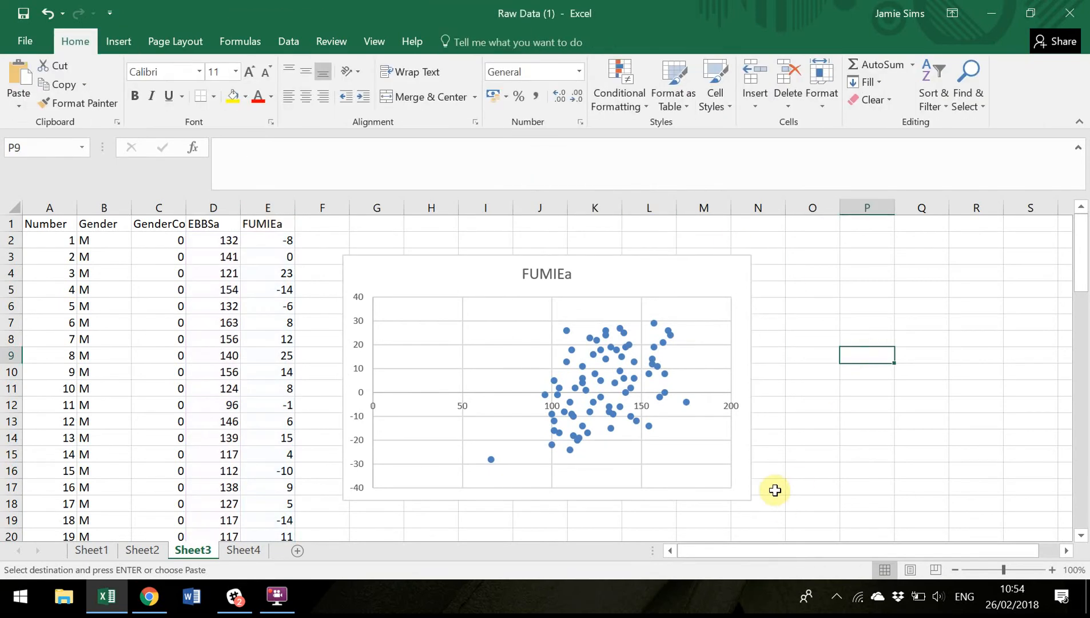
Step: Try enlarging the scatter chart in both directions and shrinking it back to a smaller size
{"action": "left_click", "coordinate": [739, 471]}
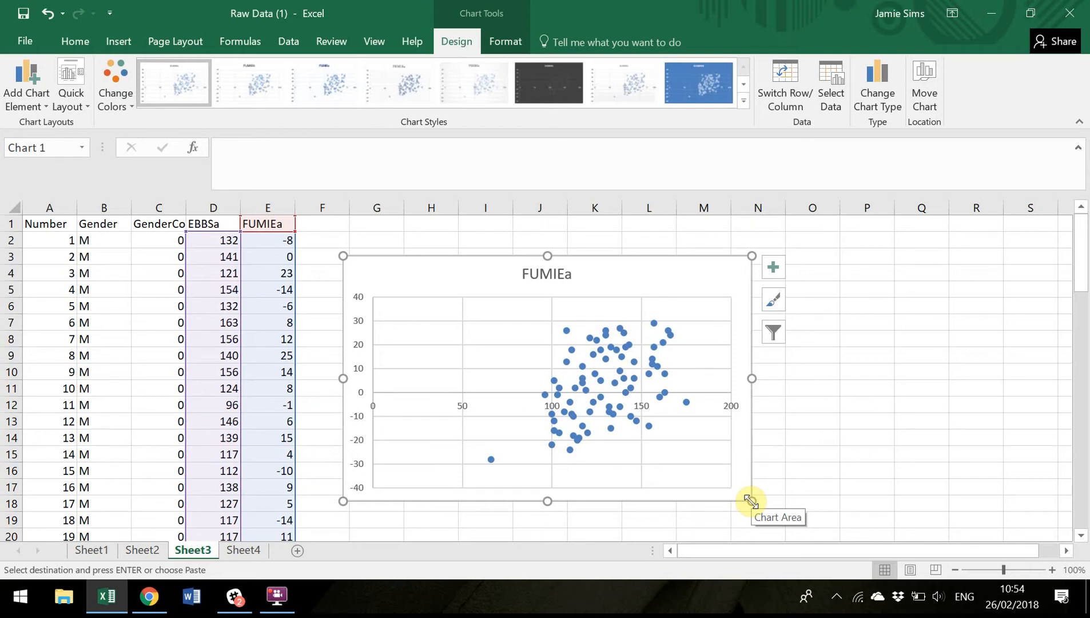
{"action": "left_click_drag", "start_coordinate": [750, 500], "coordinate": [981, 490]}
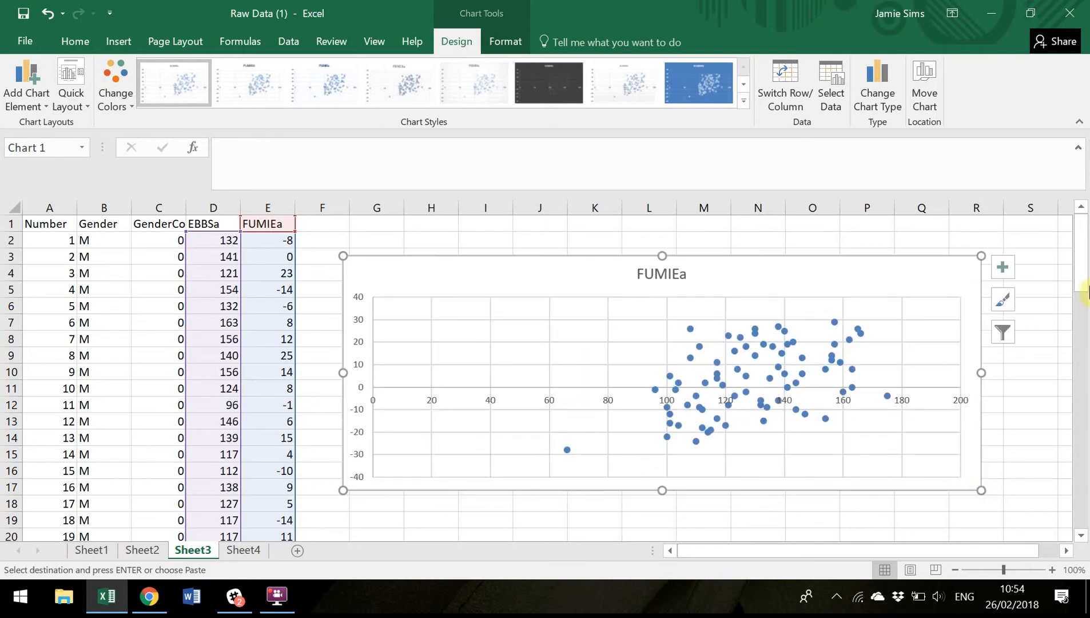
{"action": "left_click", "coordinate": [1081, 536]}
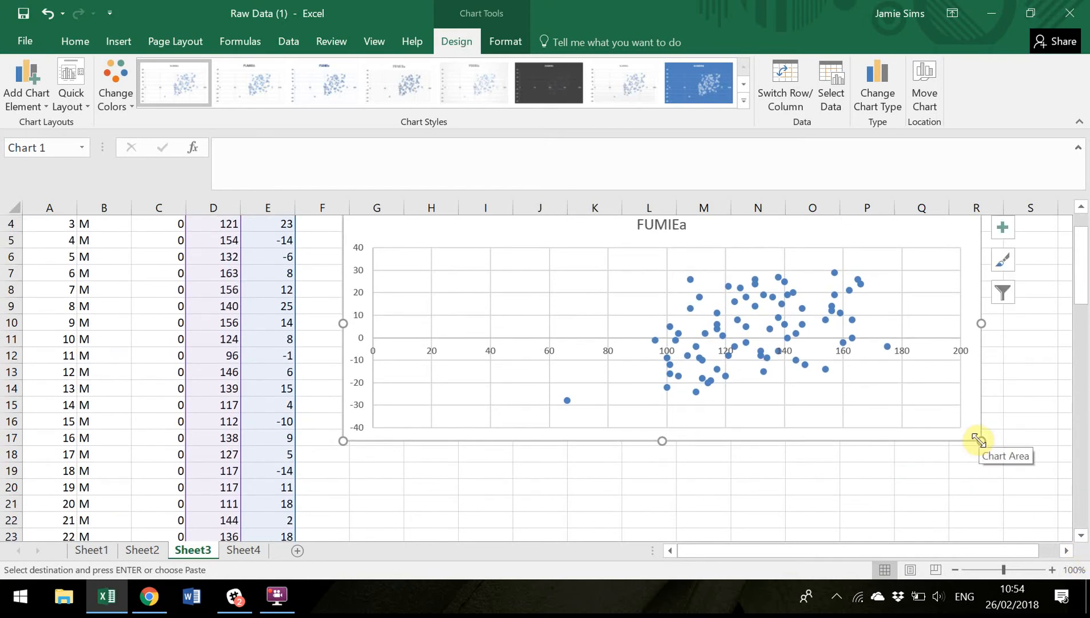
{"action": "left_click_drag", "start_coordinate": [979, 439], "coordinate": [976, 538]}
{"action": "mouse_move", "coordinate": [1078, 318]}
{"action": "left_mouse_down"}
{"action": "mouse_move", "coordinate": [1078, 294]}
{"action": "mouse_move", "coordinate": [1081, 329]}
{"action": "mouse_move", "coordinate": [1078, 285]}
{"action": "mouse_move", "coordinate": [1079, 323]}
{"action": "left_mouse_up"}
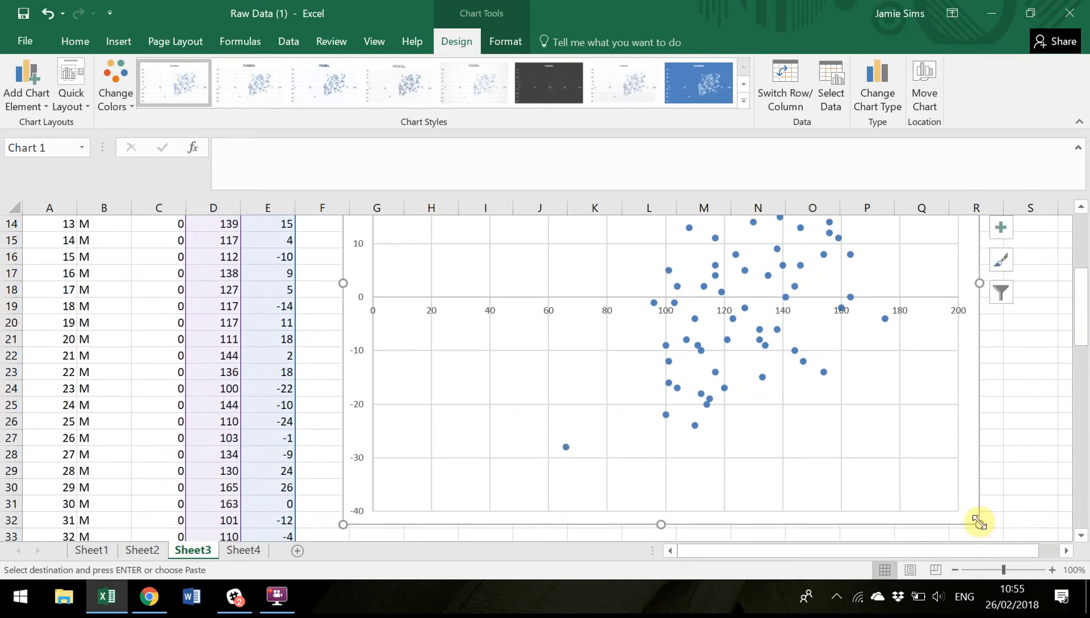
{"action": "left_click_drag", "start_coordinate": [978, 526], "coordinate": [574, 365]}
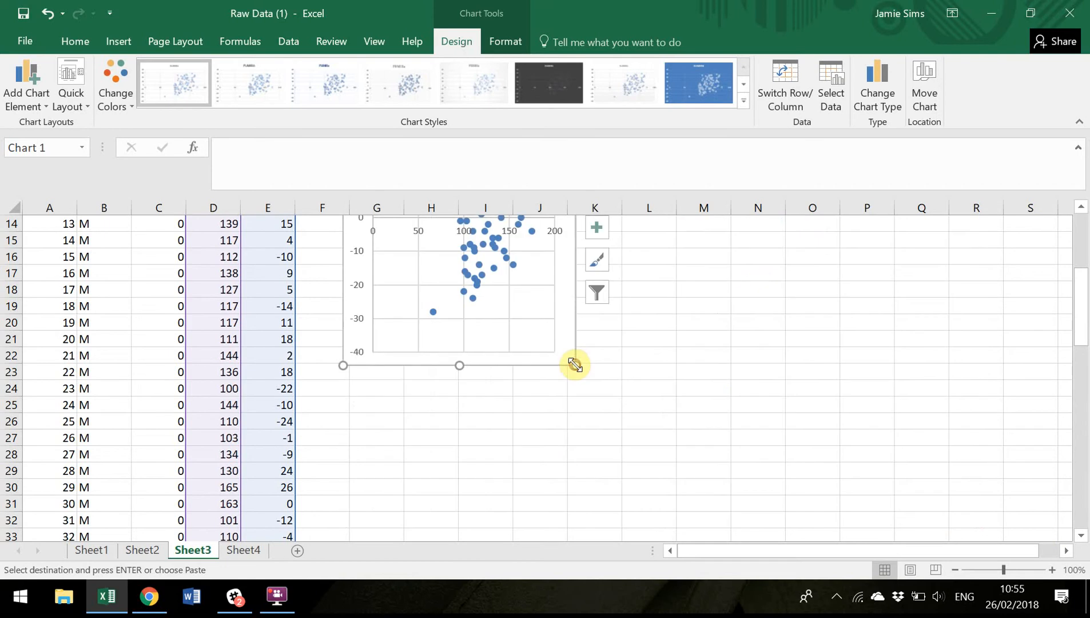
Step: Resize the scatter chart to span columns F to Q and extend down to about row 34
{"action": "mouse_move", "coordinate": [1078, 314]}
{"action": "left_mouse_down"}
{"action": "mouse_move", "coordinate": [1078, 275]}
{"action": "mouse_move", "coordinate": [1073, 294]}
{"action": "left_mouse_up"}
{"action": "left_click_drag", "start_coordinate": [574, 286], "coordinate": [936, 286]}
{"action": "left_click_drag", "start_coordinate": [637, 449], "coordinate": [639, 301]}
{"action": "left_click_drag", "start_coordinate": [1078, 300], "coordinate": [1073, 266]}
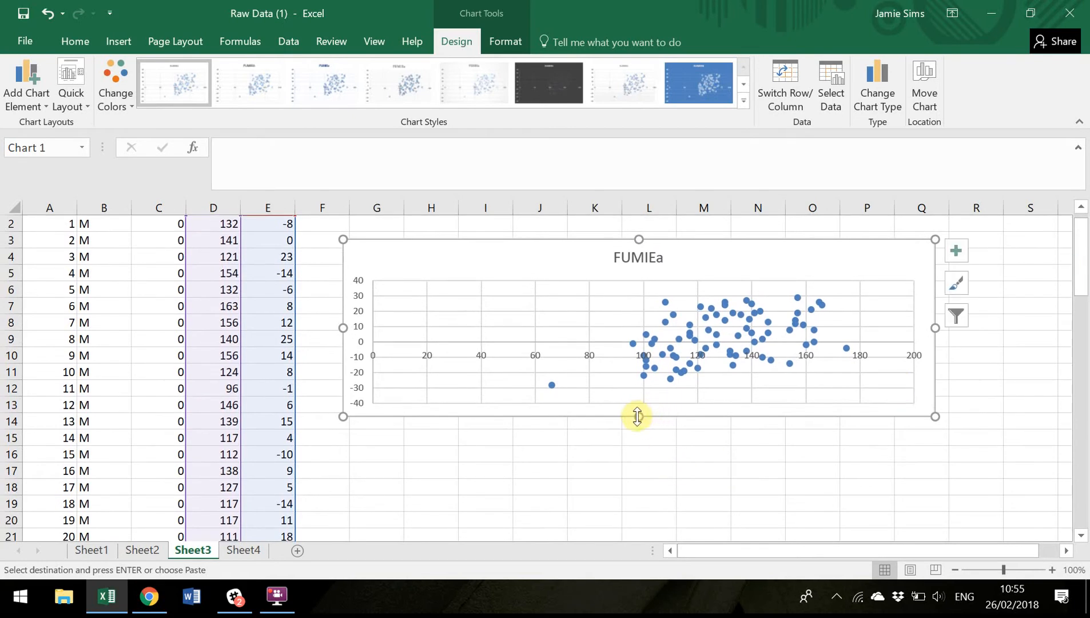
{"action": "left_click_drag", "start_coordinate": [638, 418], "coordinate": [645, 536]}
{"action": "left_click_drag", "start_coordinate": [1081, 303], "coordinate": [1067, 272]}
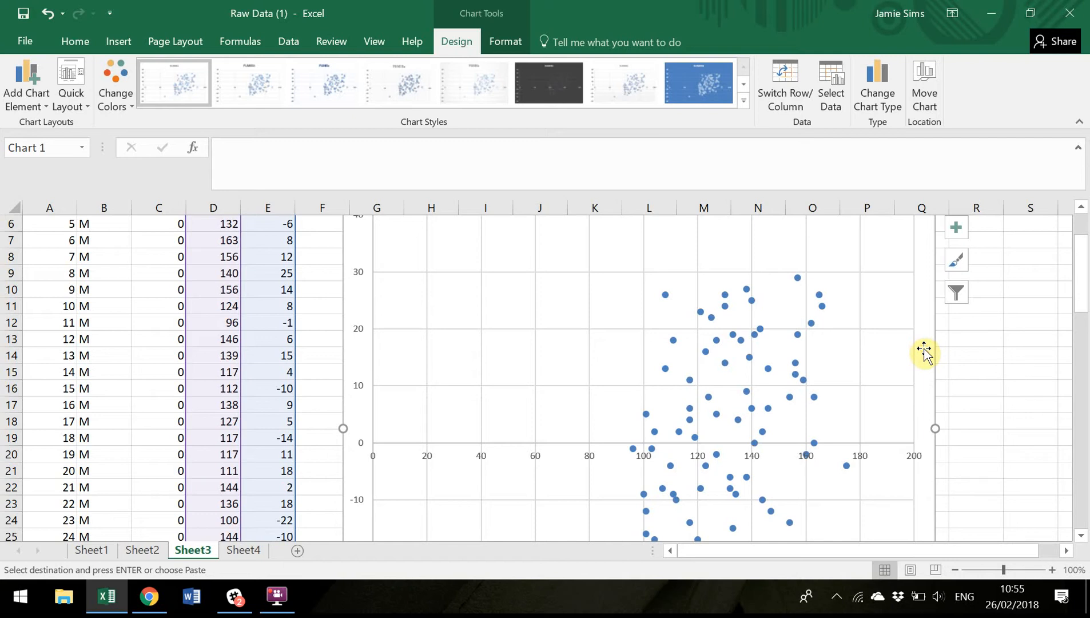
Step: Add a linear trendline to the scatter chart
{"action": "left_click", "coordinate": [26, 98]}
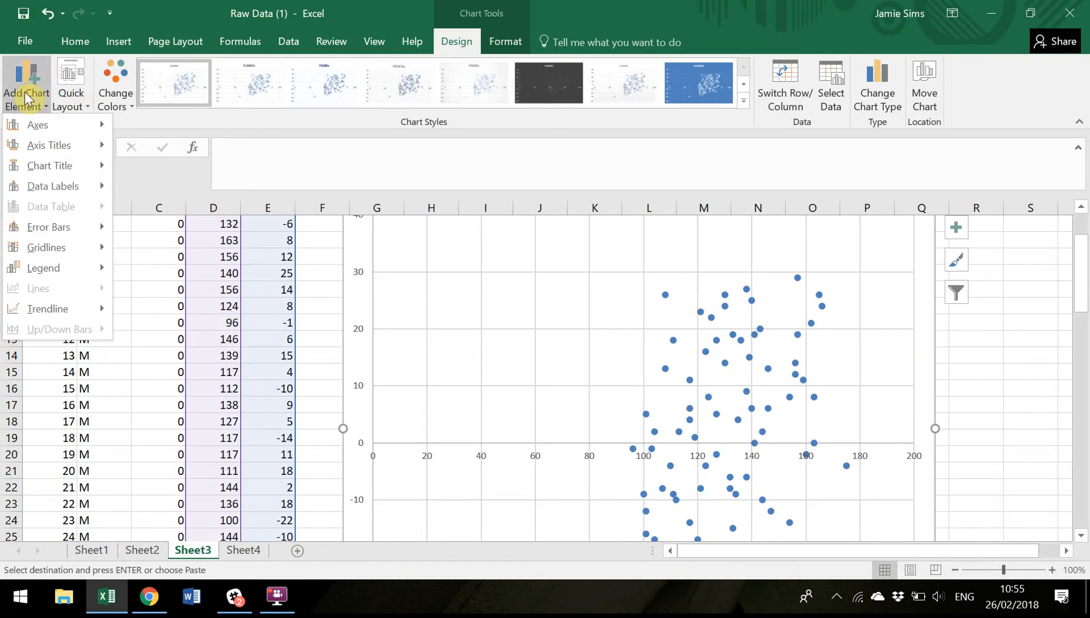
{"action": "mouse_move", "coordinate": [54, 308]}
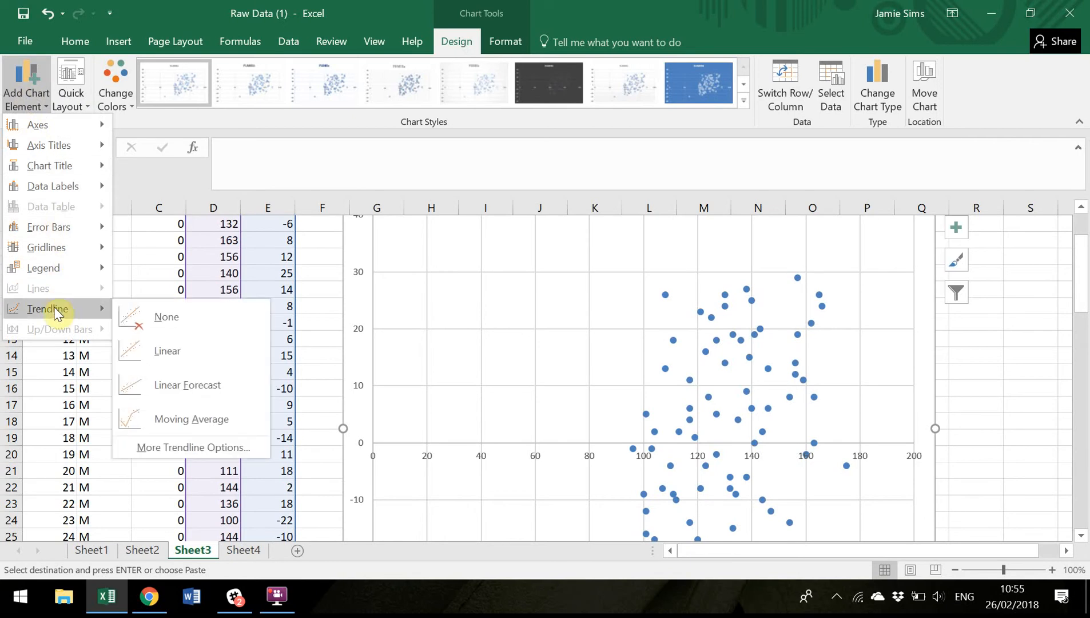
{"action": "left_click", "coordinate": [186, 350]}
Step: Set the minimum bound of the scatter chart's horizontal axis to 60
{"action": "left_click_drag", "start_coordinate": [1085, 275], "coordinate": [1087, 308]}
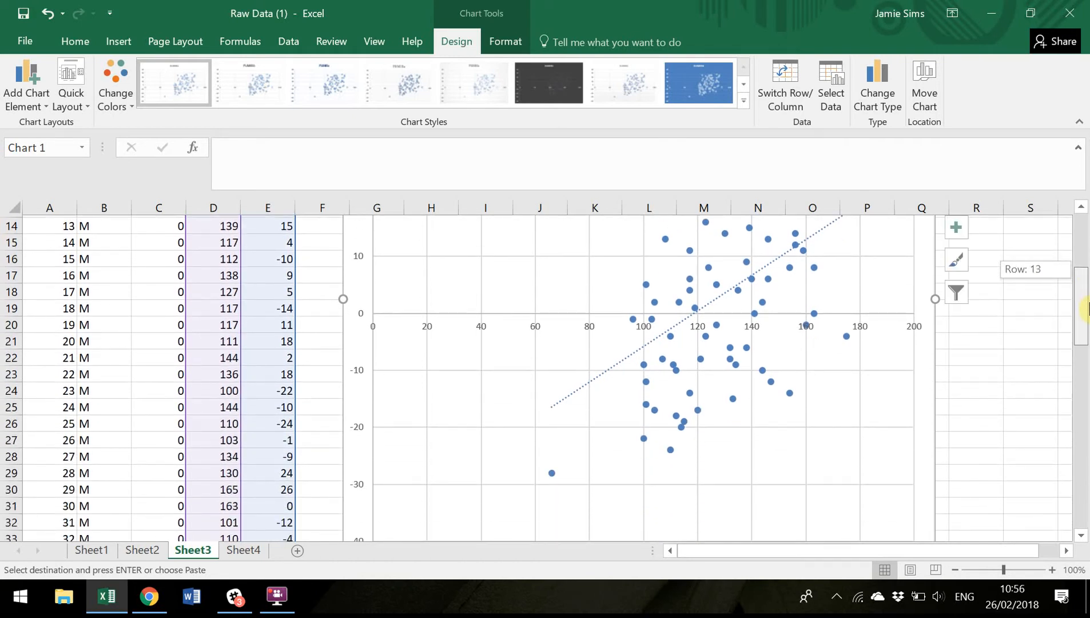
{"action": "left_click_drag", "start_coordinate": [1086, 309], "coordinate": [1086, 290]}
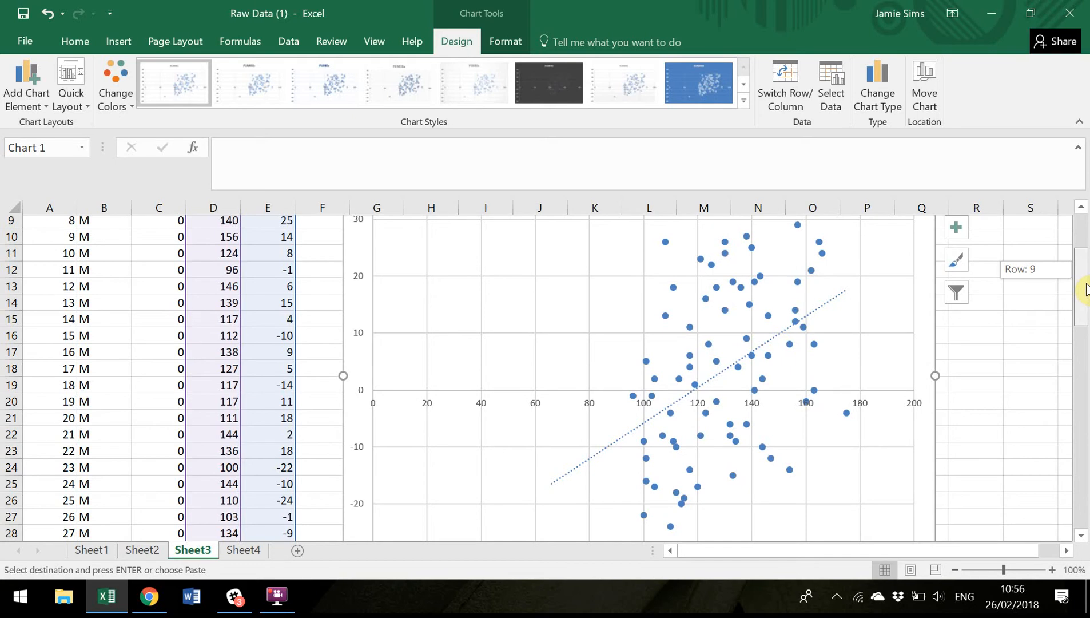
{"action": "left_click_drag", "start_coordinate": [1086, 289], "coordinate": [1087, 321]}
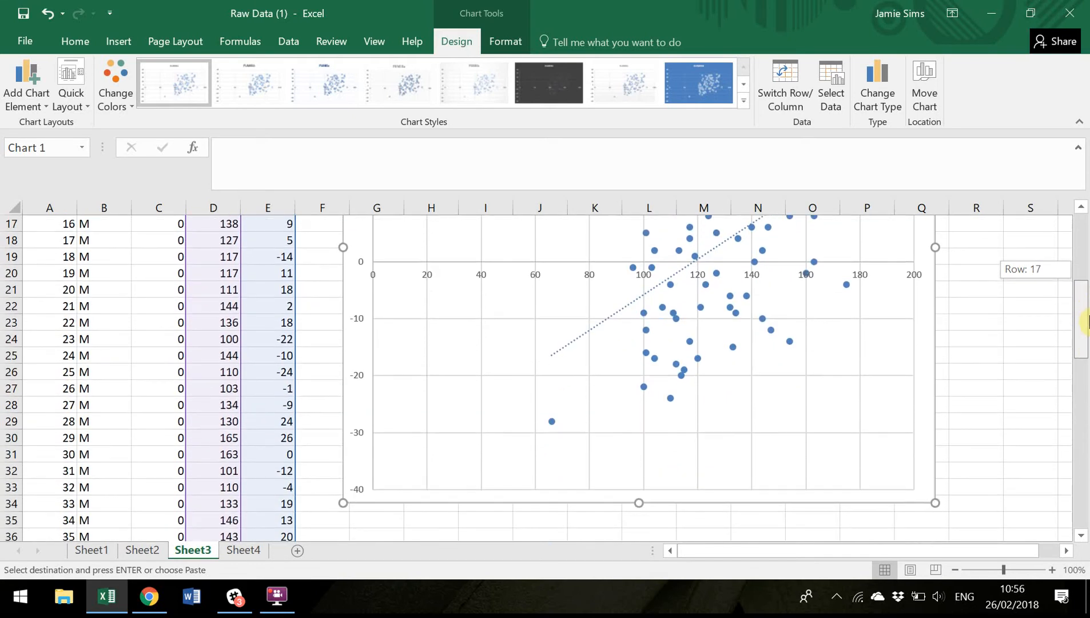
{"action": "left_click", "coordinate": [539, 277]}
{"action": "double_click", "coordinate": [540, 277]}
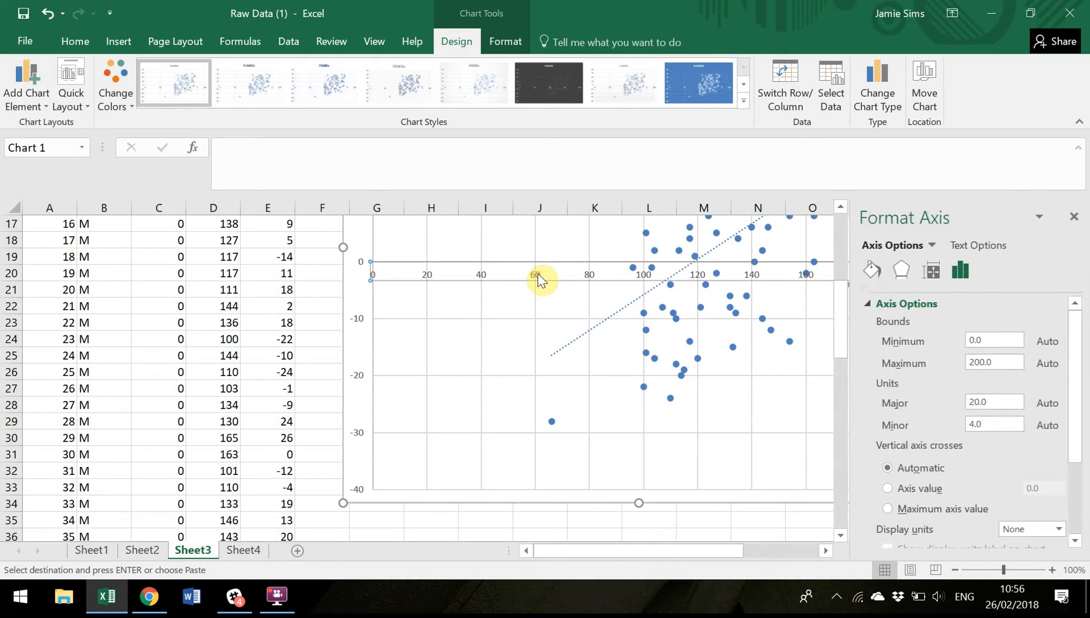
{"action": "left_click", "coordinate": [971, 341]}
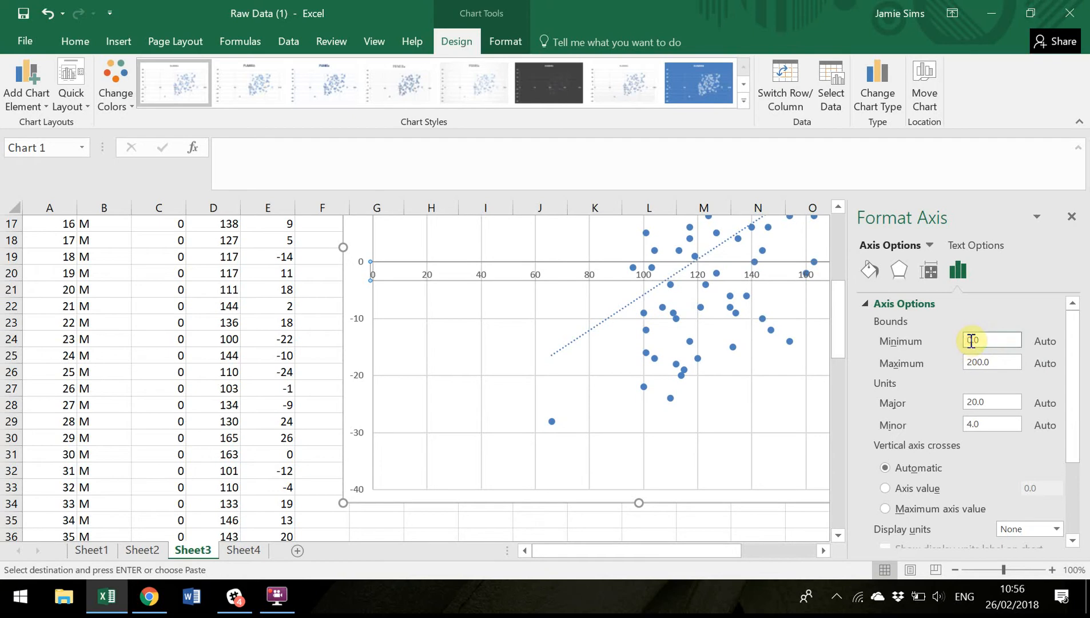
{"action": "type", "text": "6"}
{"action": "key", "text": "Return"}
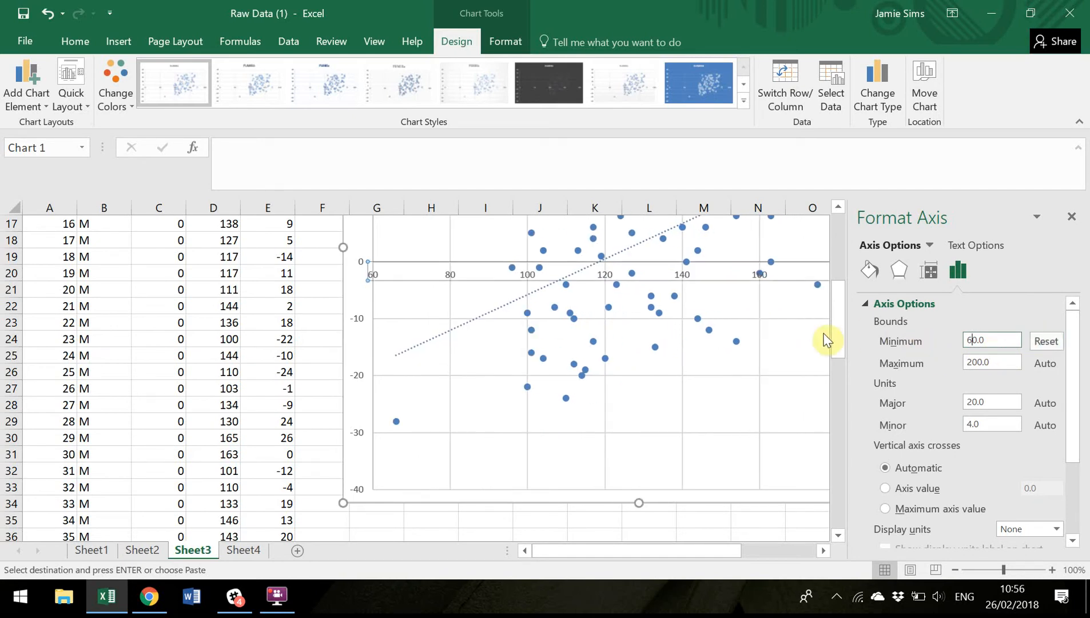
Step: Set the vertical axis bounds of the scatter chart to a minimum of -30 and a maximum of 30
{"action": "left_click_drag", "start_coordinate": [839, 340], "coordinate": [839, 288]}
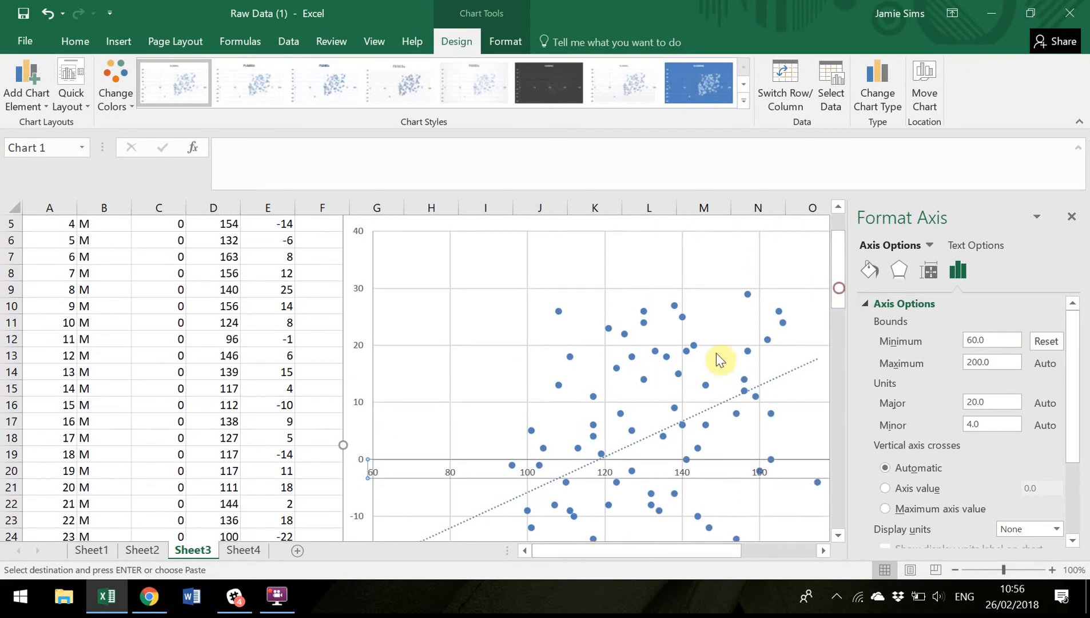
{"action": "left_click", "coordinate": [366, 410]}
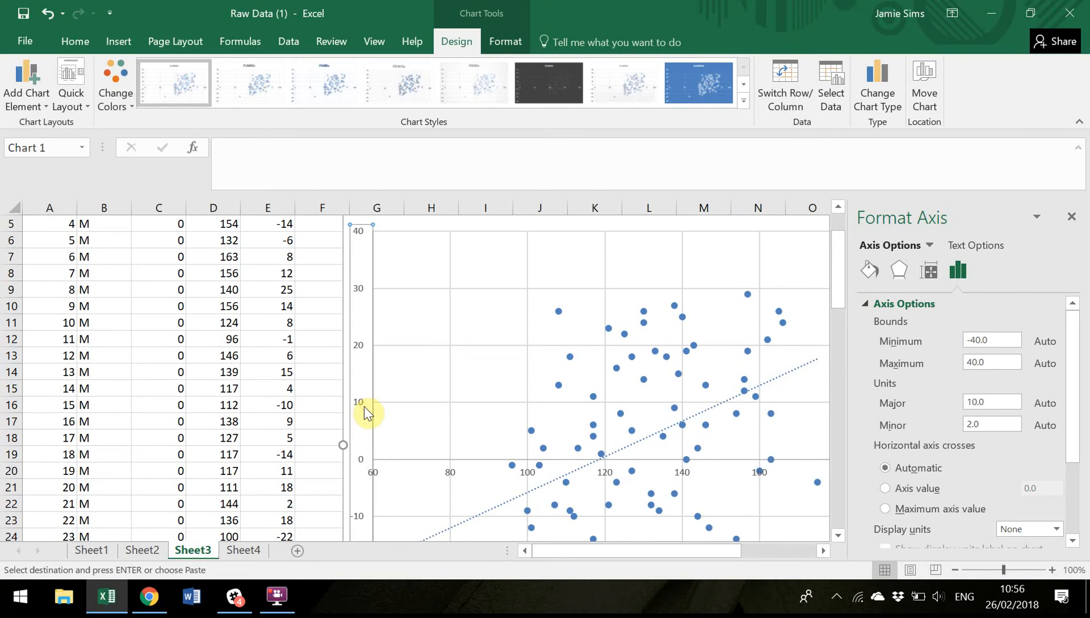
{"action": "left_click", "coordinate": [364, 406]}
{"action": "left_click", "coordinate": [977, 340]}
{"action": "key", "text": "BackSpace"}
{"action": "type", "text": "3"}
{"action": "left_click", "coordinate": [971, 361]}
{"action": "key", "text": "BackSpace"}
{"action": "type", "text": "3"}
{"action": "left_click", "coordinate": [1005, 341]}
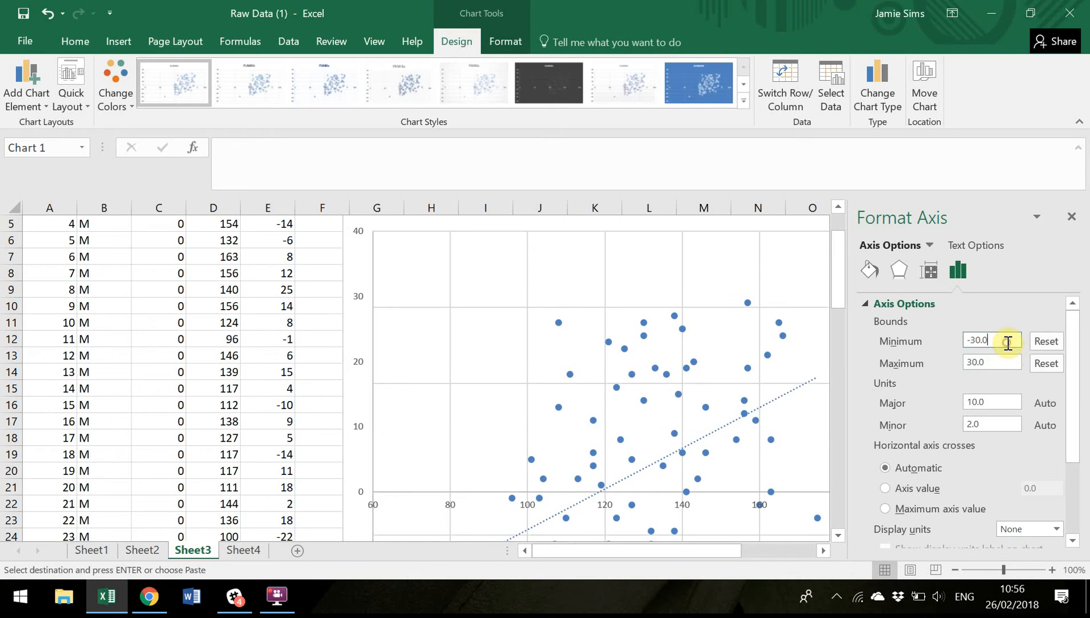
{"action": "left_click", "coordinate": [1072, 218]}
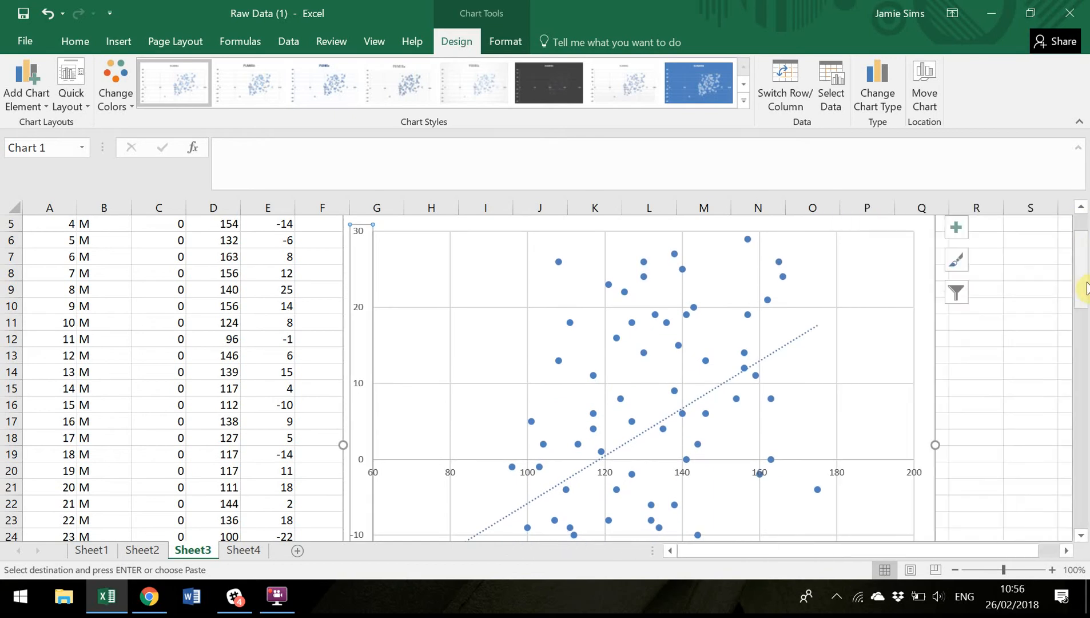
Step: Replace the chart title with "Scattor Plot showing the relationship between the FUMIE and the EBBS"
{"action": "mouse_move", "coordinate": [1085, 271]}
{"action": "left_mouse_down"}
{"action": "mouse_move", "coordinate": [1086, 329]}
{"action": "mouse_move", "coordinate": [1078, 255]}
{"action": "left_mouse_up"}
{"action": "left_click", "coordinate": [640, 270]}
{"action": "double_click", "coordinate": [640, 270]}
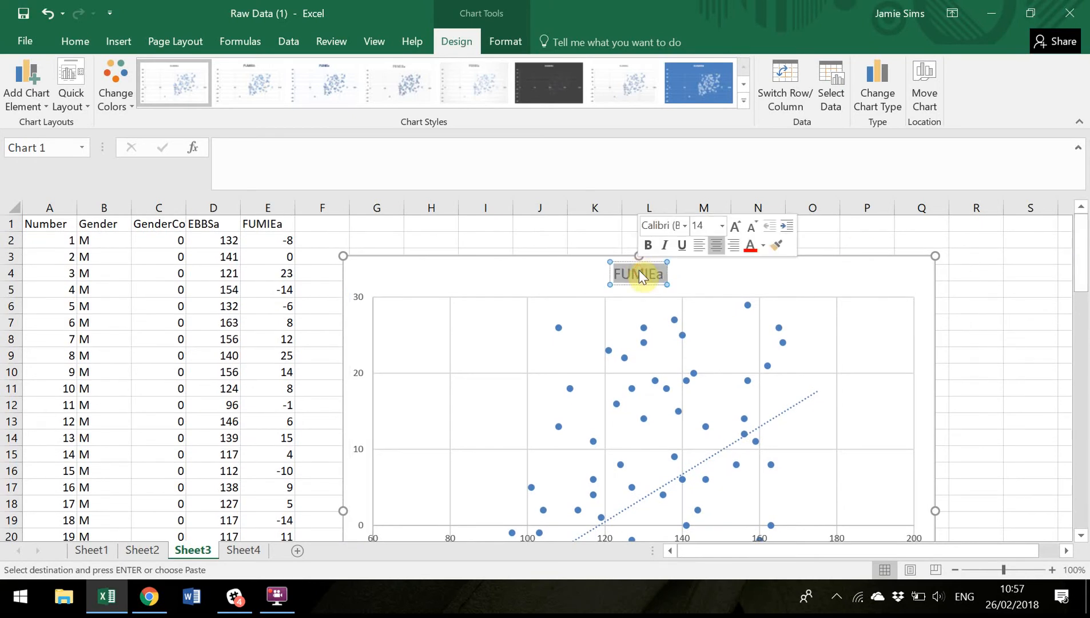
{"action": "key", "text": "BackSpace"}
{"action": "type", "text": "Scatter"}
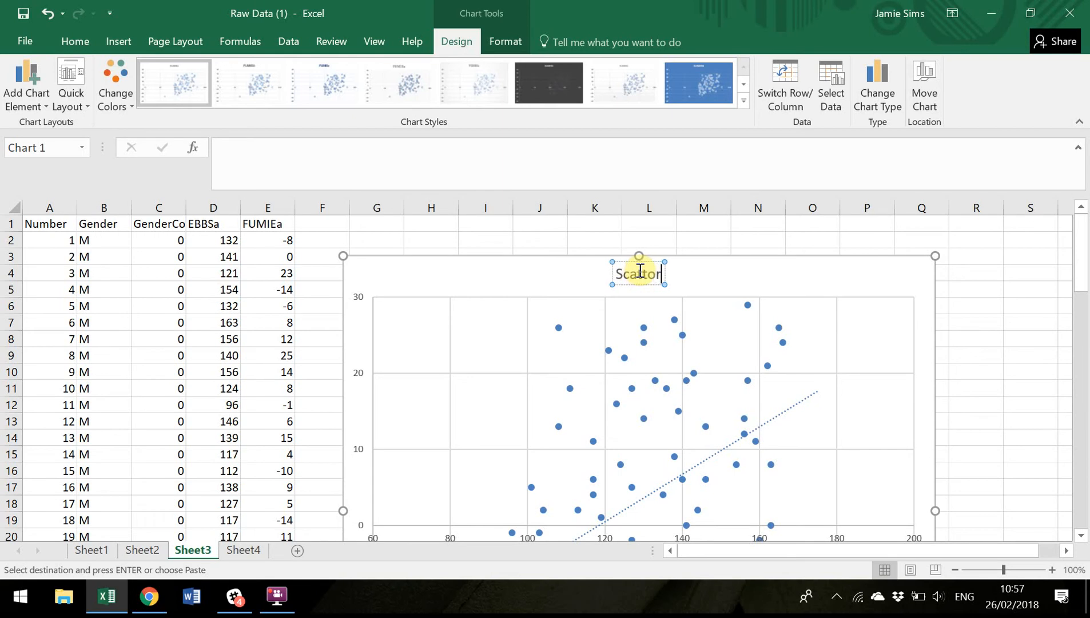
{"action": "type", "text": " Plot showing the rellationship b"}
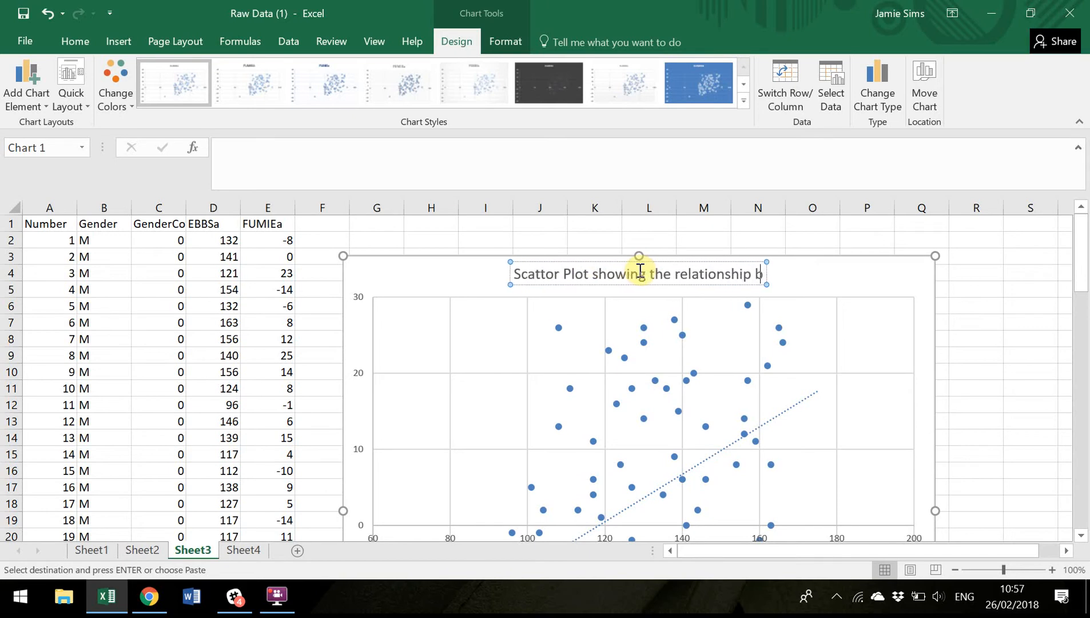
{"action": "type", "text": "etween t"}
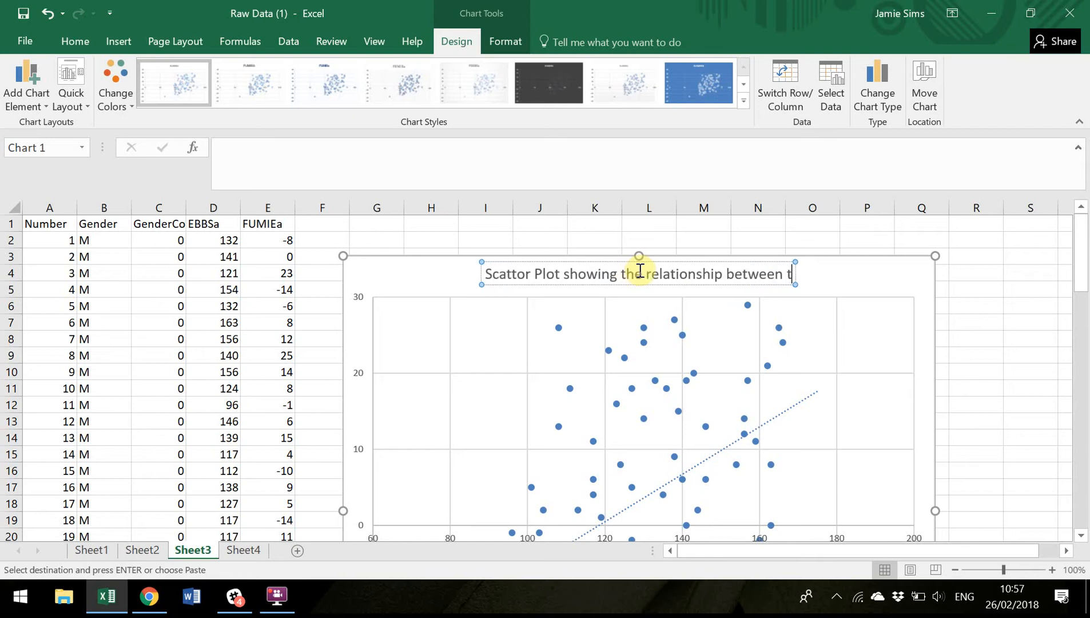
{"action": "type", "text": "he FUMIE and the EBBS"}
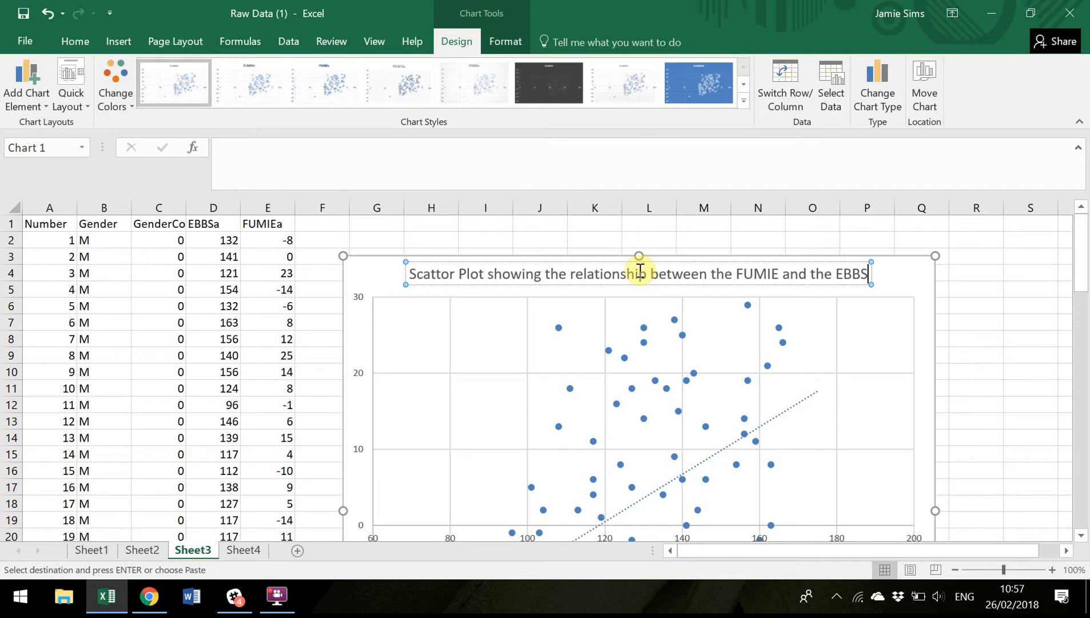
Step: Extend the chart title with "in a sample of 75 undergraduate students"
{"action": "type", "text": ","}
{"action": "key", "text": "BackSpace"}
{"action": "type", "text": "in  a sam"}
{"action": "key", "text": "BackSpace"}
{"action": "type", "text": "mple of"}
{"action": "mouse_move", "coordinate": [1085, 251]}
{"action": "left_mouse_down"}
{"action": "mouse_move", "coordinate": [1055, 523]}
{"action": "mouse_move", "coordinate": [1086, 247]}
{"action": "left_mouse_up"}
{"action": "type", "text": "75"}
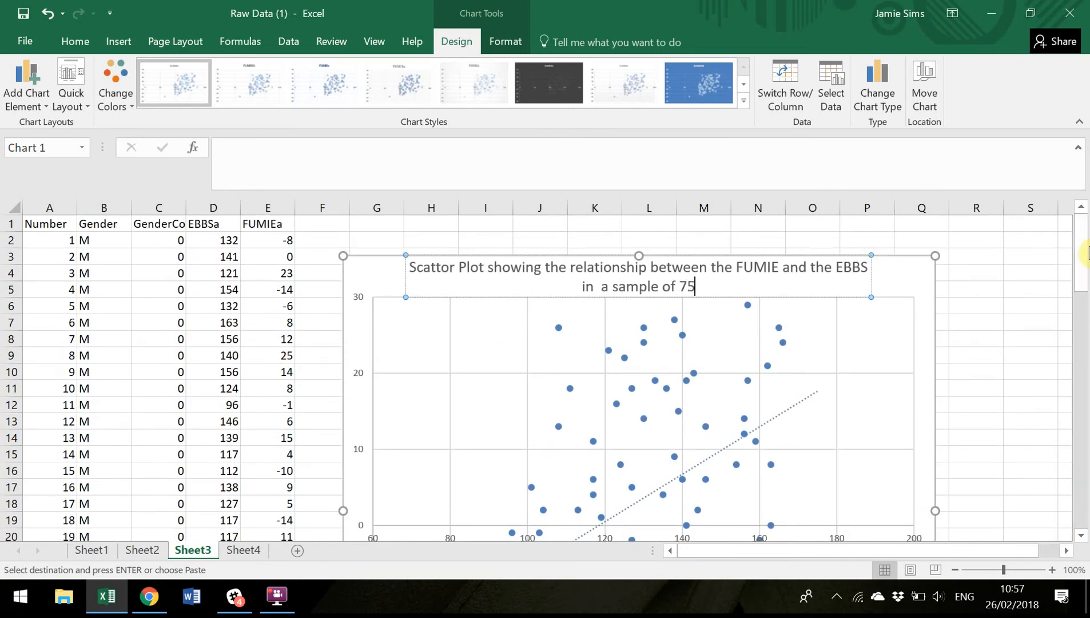
{"action": "type", "text": " undergrad"}
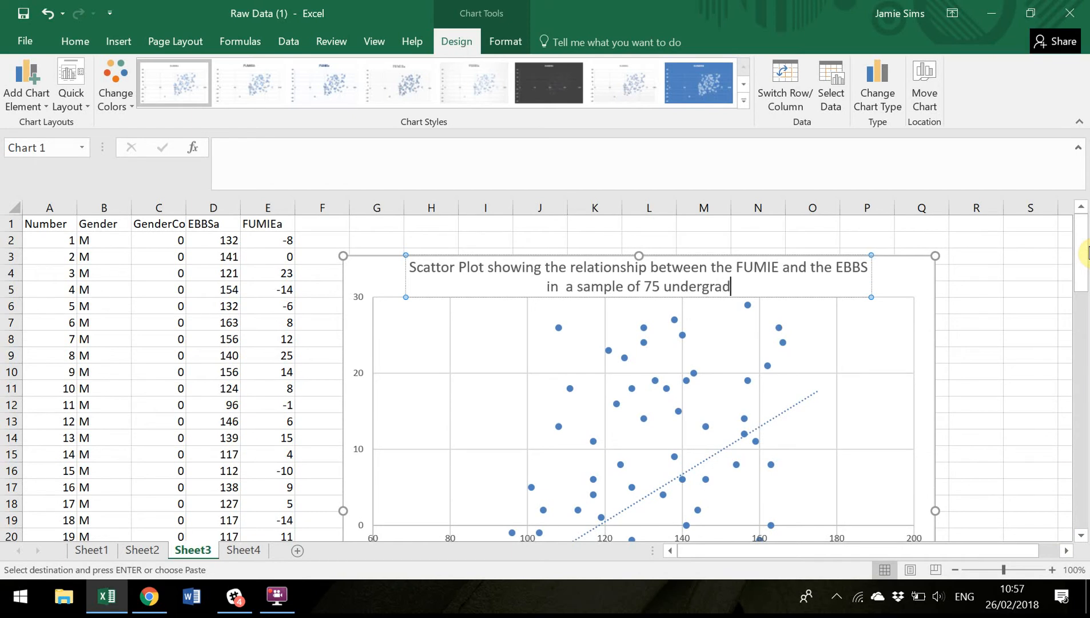
{"action": "type", "text": "uate students"}
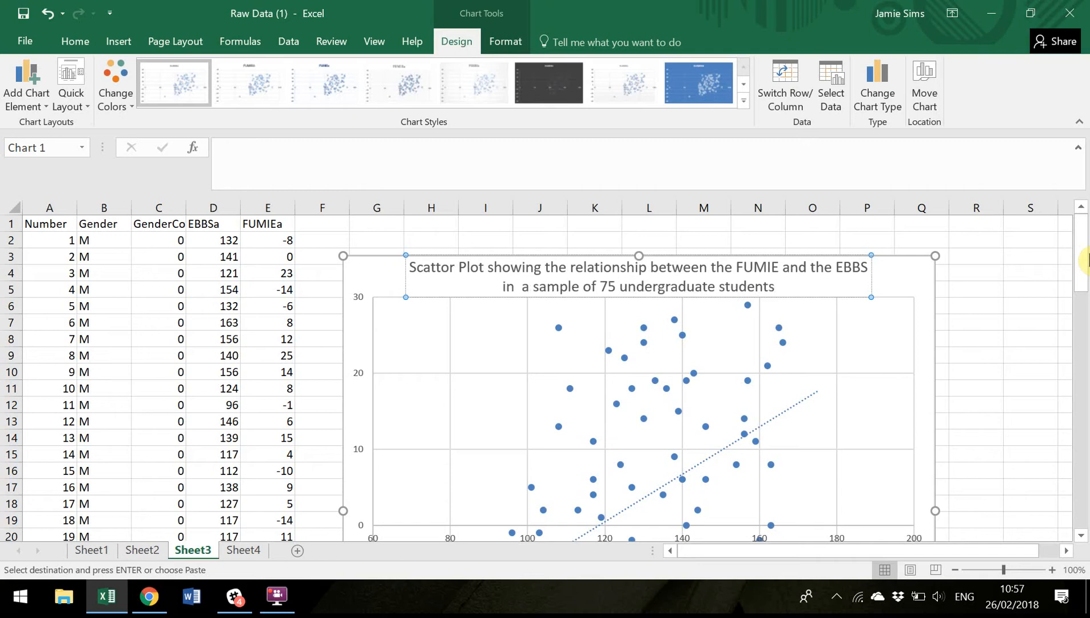
{"action": "left_click", "coordinate": [895, 280]}
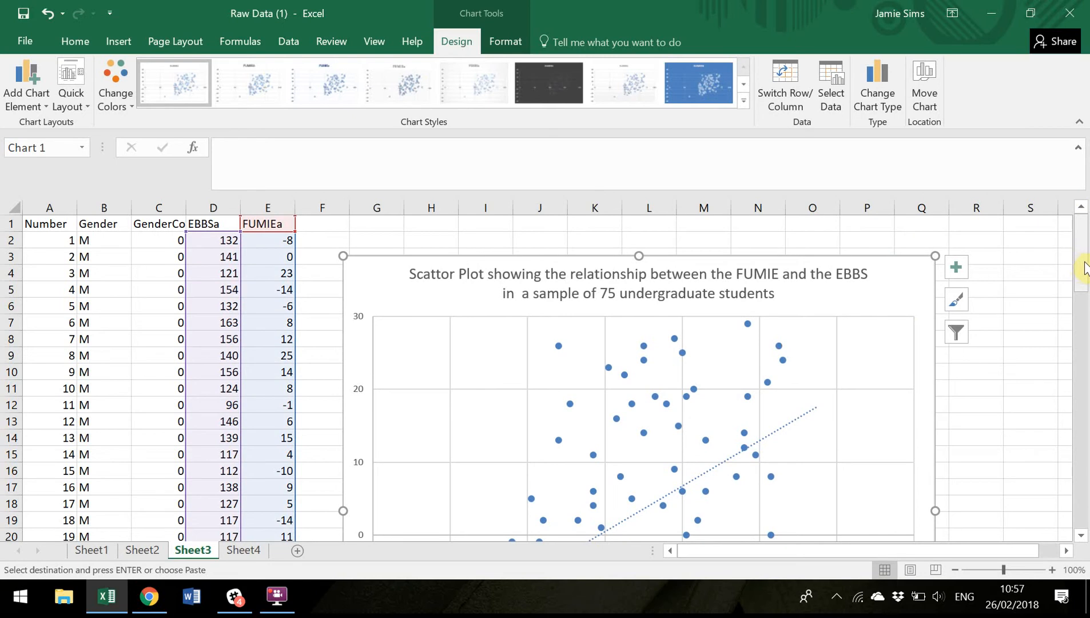
Step: Set the label position of the scatter chart's horizontal axis to Low
{"action": "left_click_drag", "start_coordinate": [1086, 266], "coordinate": [1087, 312]}
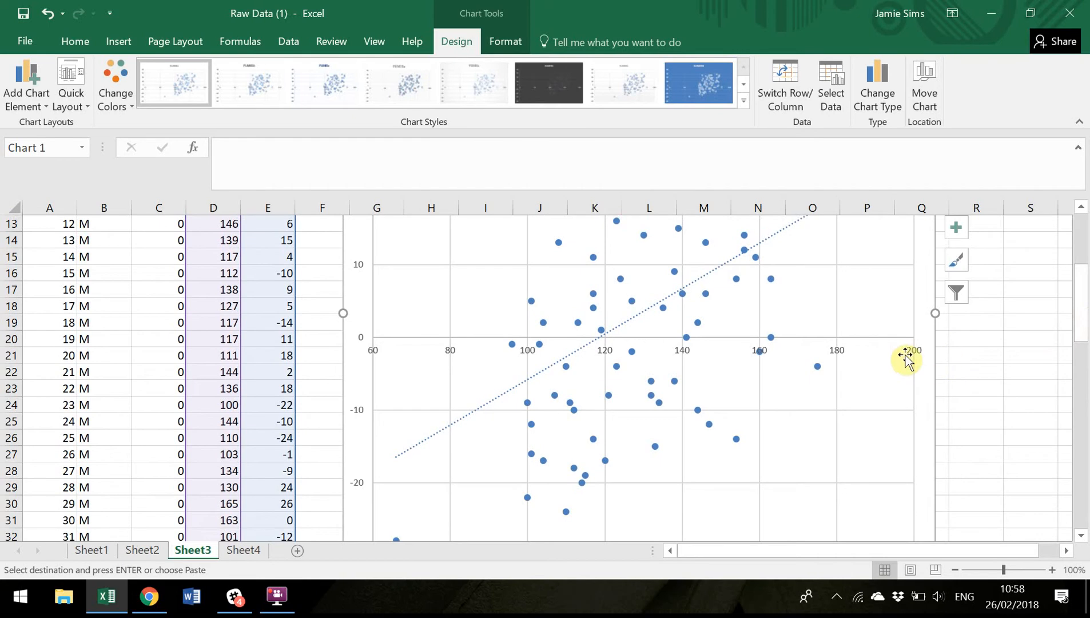
{"action": "left_click", "coordinate": [838, 354]}
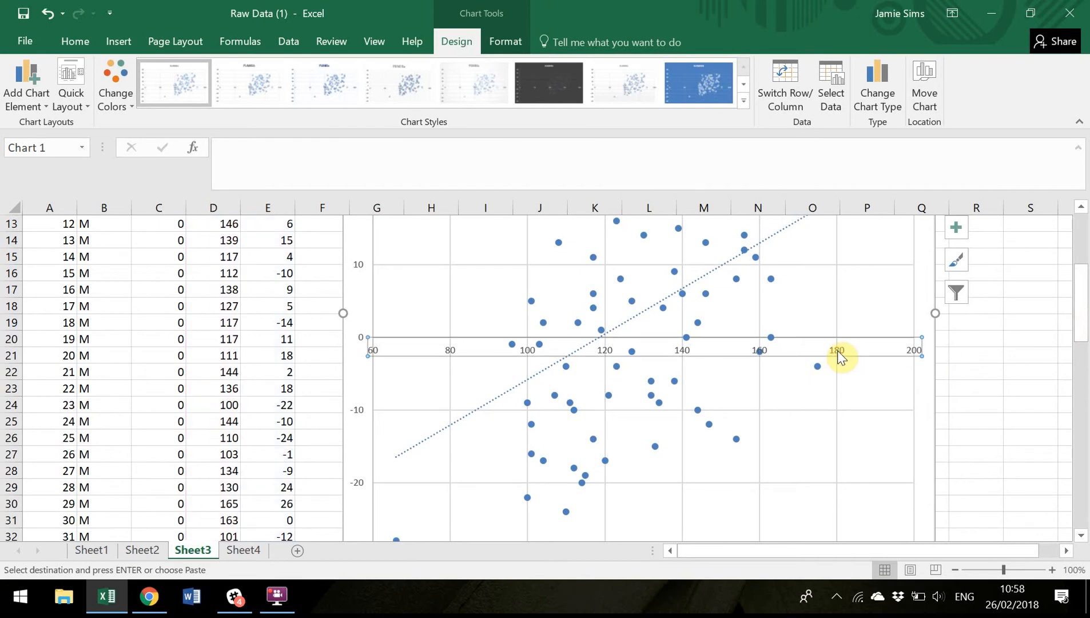
{"action": "double_click", "coordinate": [839, 355]}
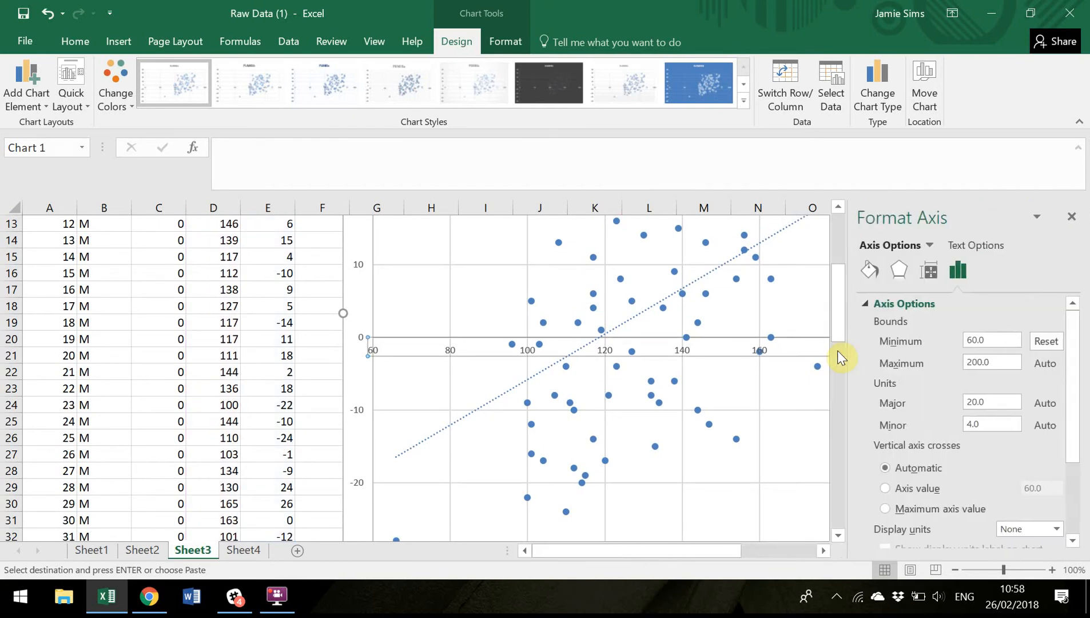
{"action": "left_click_drag", "start_coordinate": [1078, 341], "coordinate": [1085, 463]}
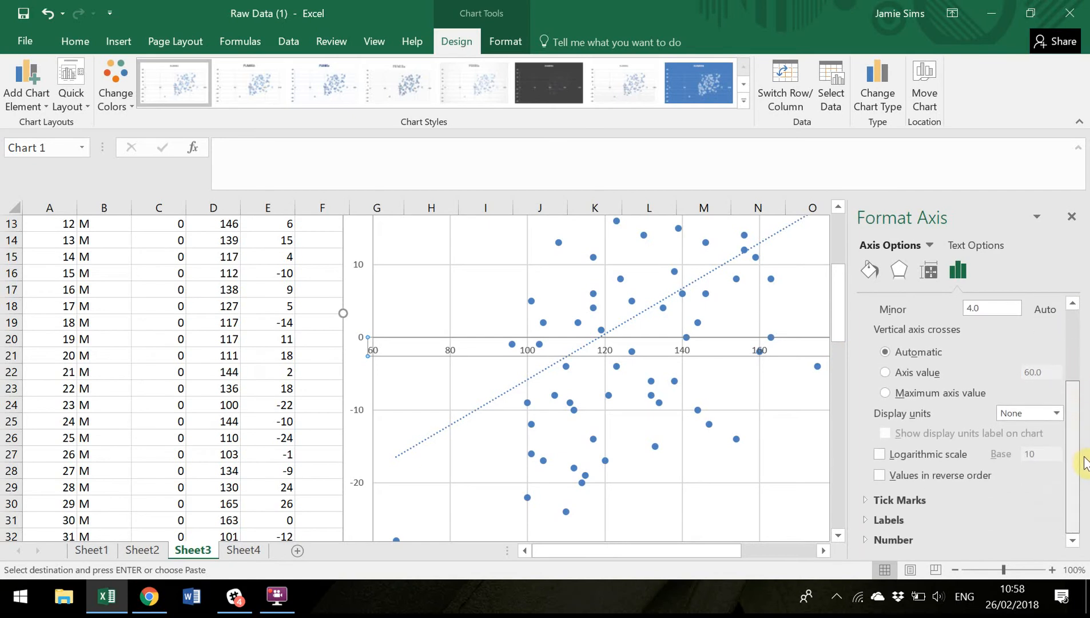
{"action": "left_click", "coordinate": [899, 501]}
{"action": "scroll", "coordinate": [1078, 509], "scroll_direction": "down", "scroll_amount": 1}
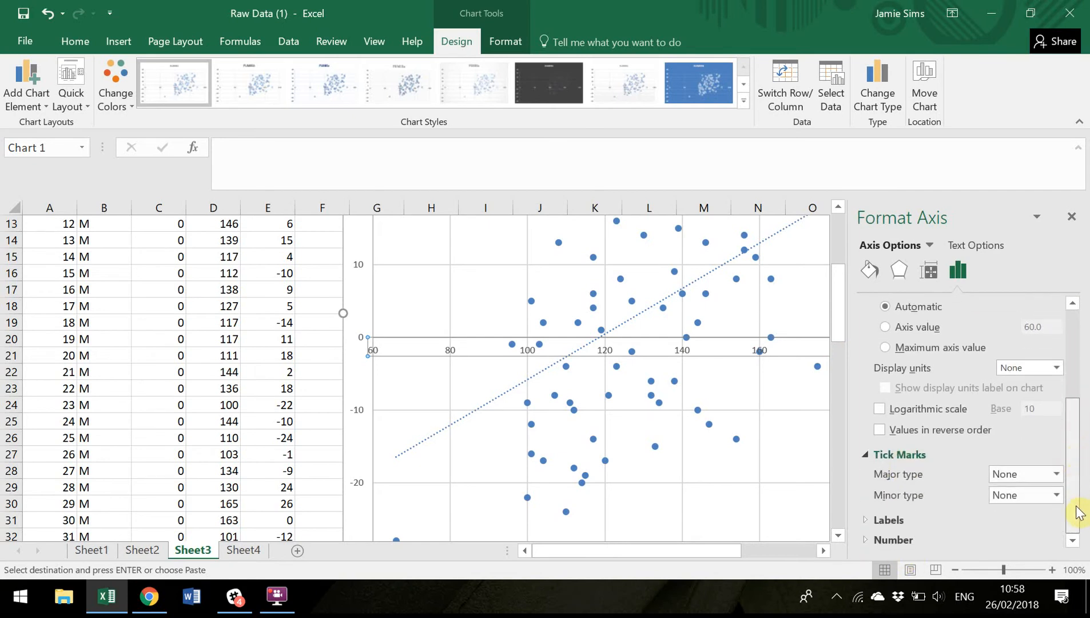
{"action": "left_click", "coordinate": [895, 519]}
{"action": "scroll", "coordinate": [1073, 477], "scroll_direction": "down", "scroll_amount": 1}
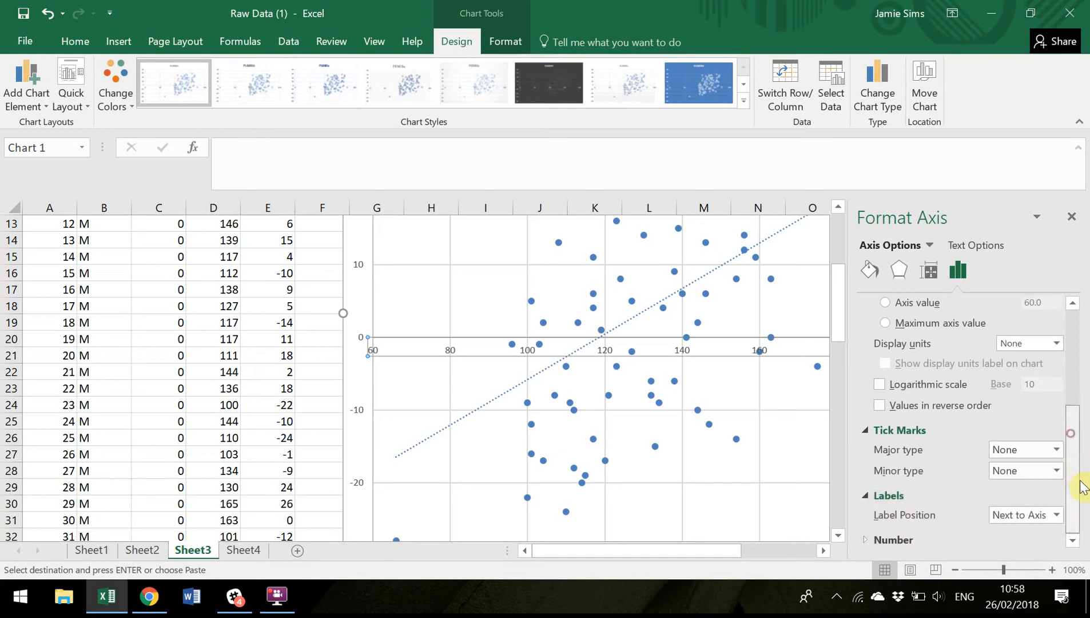
{"action": "left_click", "coordinate": [1056, 514]}
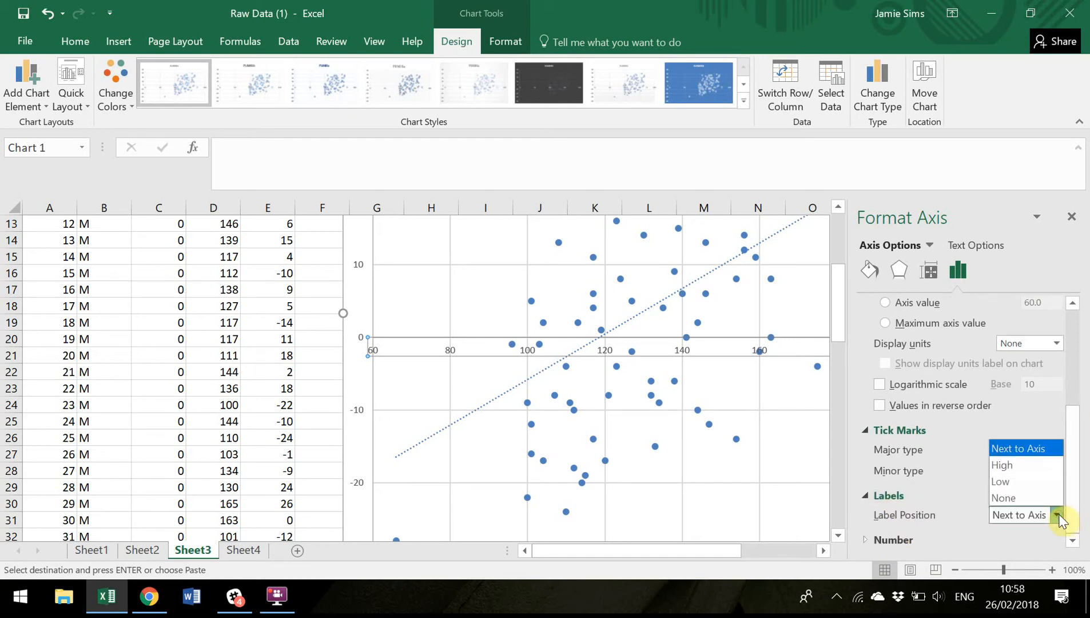
{"action": "left_click", "coordinate": [1017, 480]}
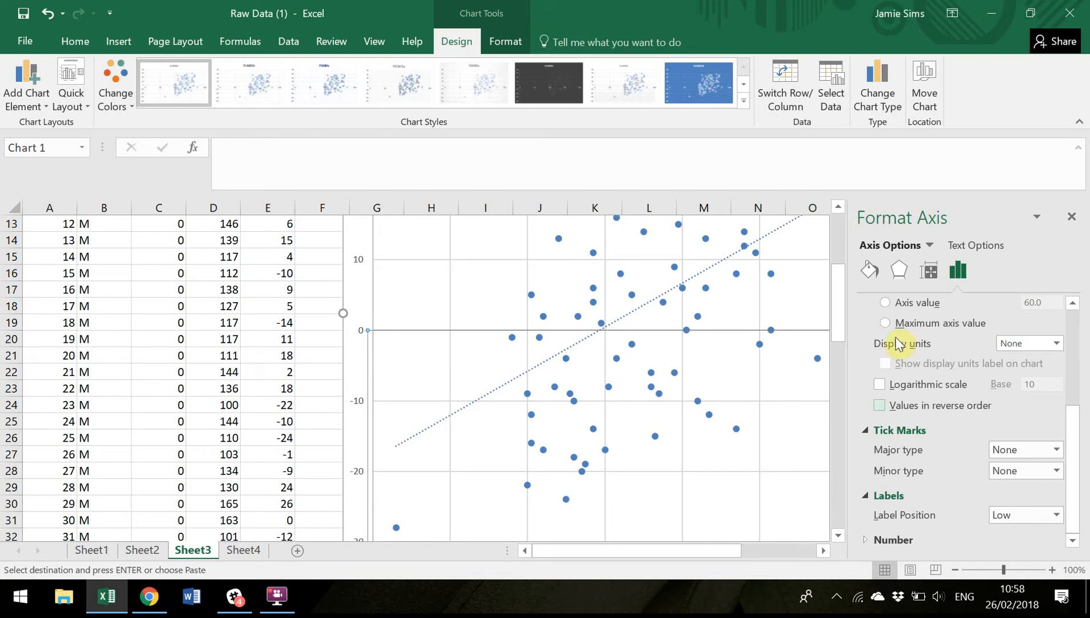
{"action": "left_click_drag", "start_coordinate": [835, 309], "coordinate": [835, 345]}
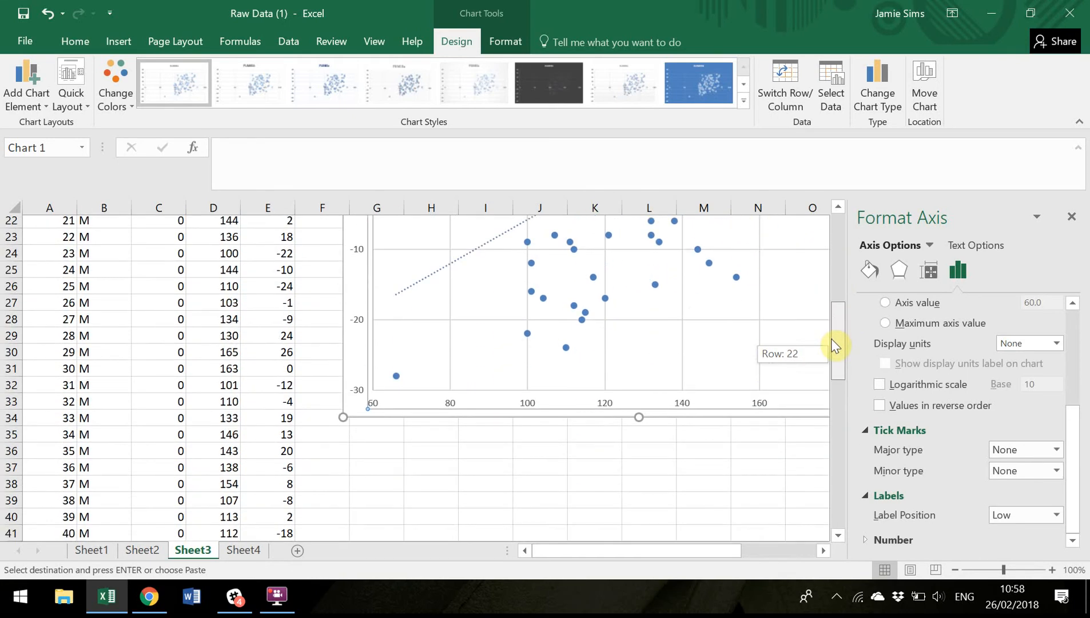
{"action": "left_click_drag", "start_coordinate": [835, 345], "coordinate": [833, 343]}
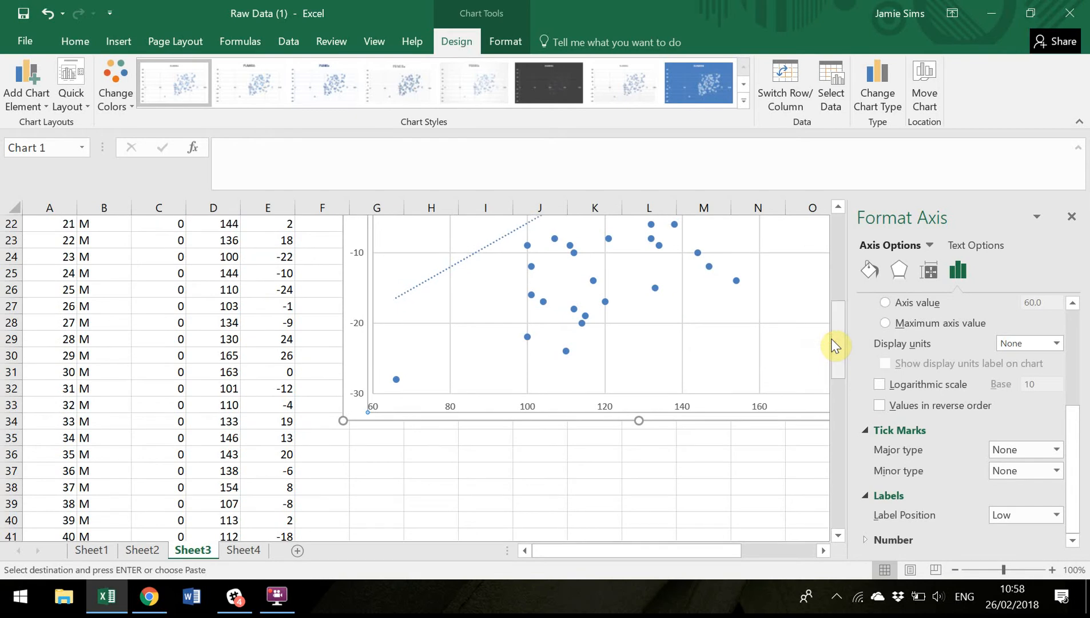
{"action": "left_click", "coordinate": [1071, 217]}
Step: Add a primary horizontal axis title to the scatter chart reading "EBBS"
{"action": "mouse_move", "coordinate": [1081, 314]}
{"action": "left_mouse_down"}
{"action": "mouse_move", "coordinate": [1078, 214]}
{"action": "mouse_move", "coordinate": [1079, 332]}
{"action": "left_mouse_up"}
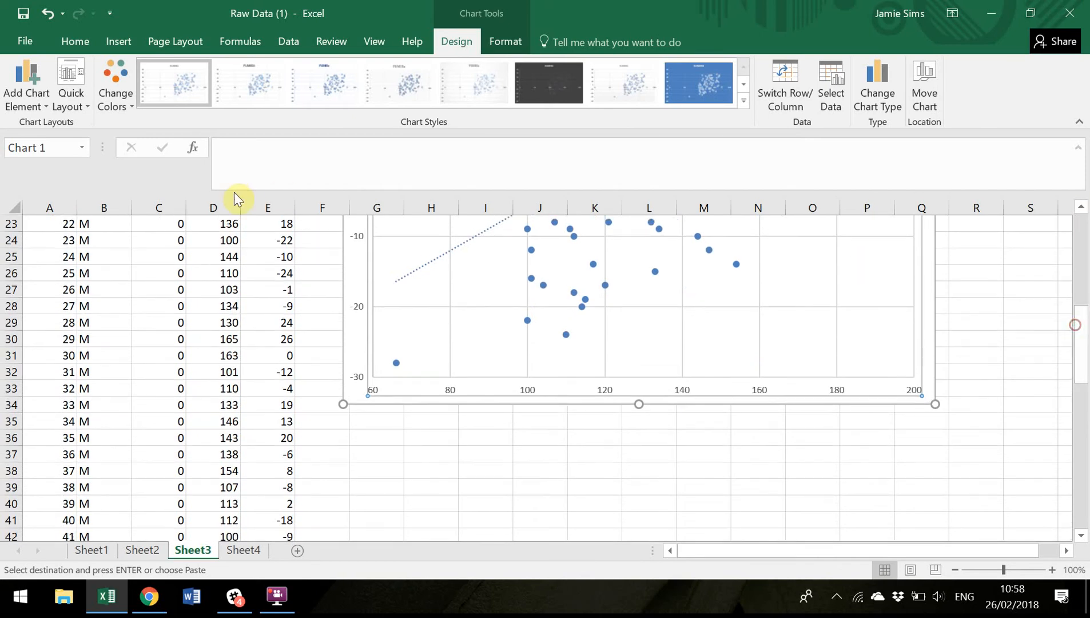
{"action": "left_click", "coordinate": [25, 108]}
{"action": "mouse_move", "coordinate": [66, 150]}
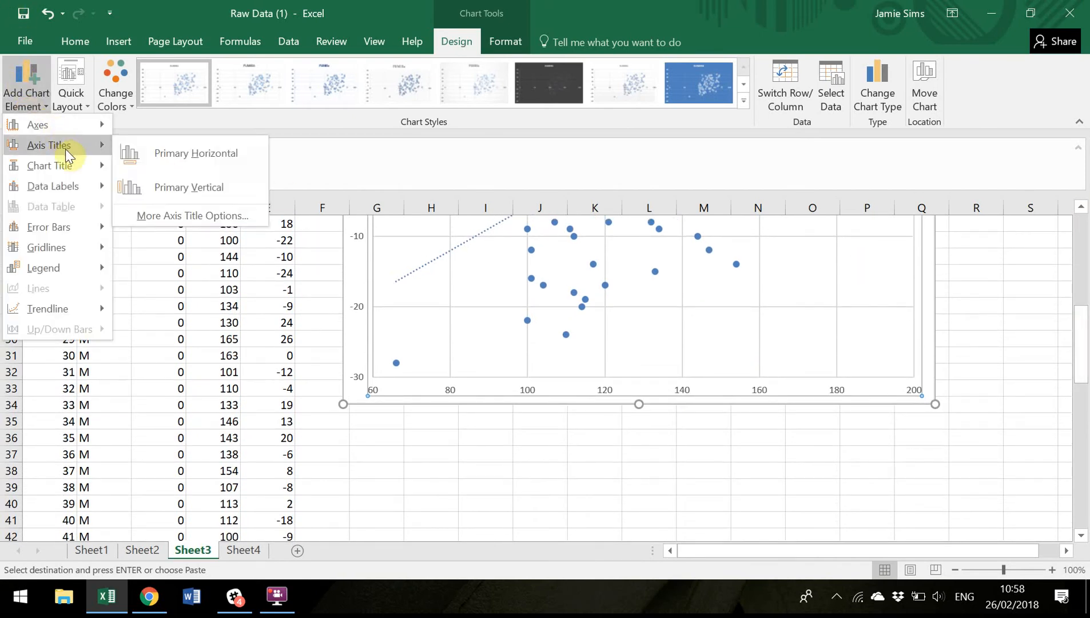
{"action": "left_click", "coordinate": [210, 161]}
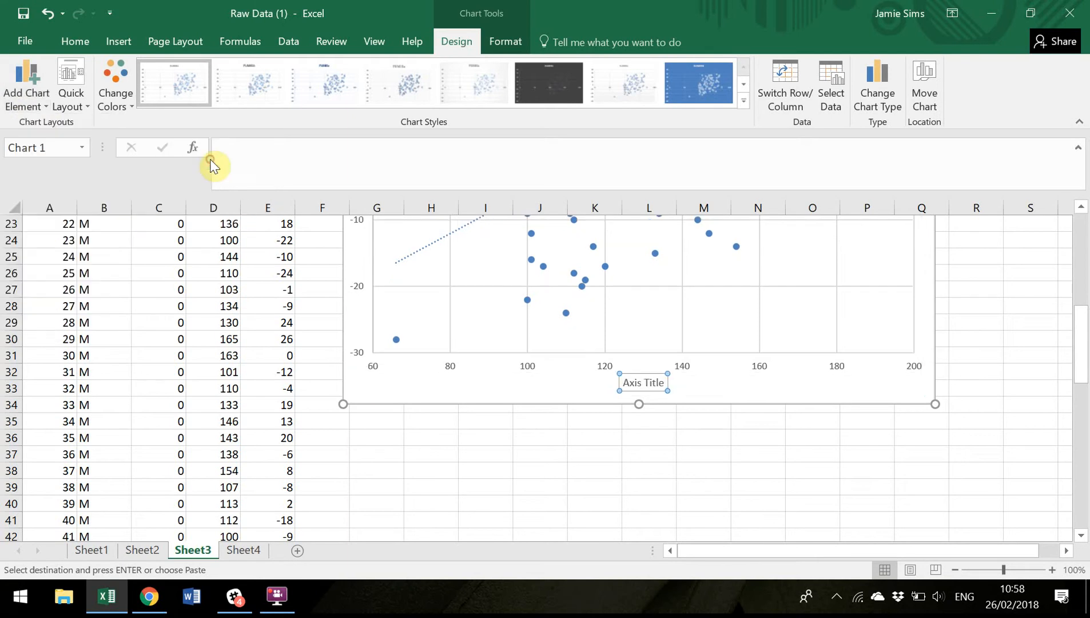
{"action": "type", "text": "EBBS"}
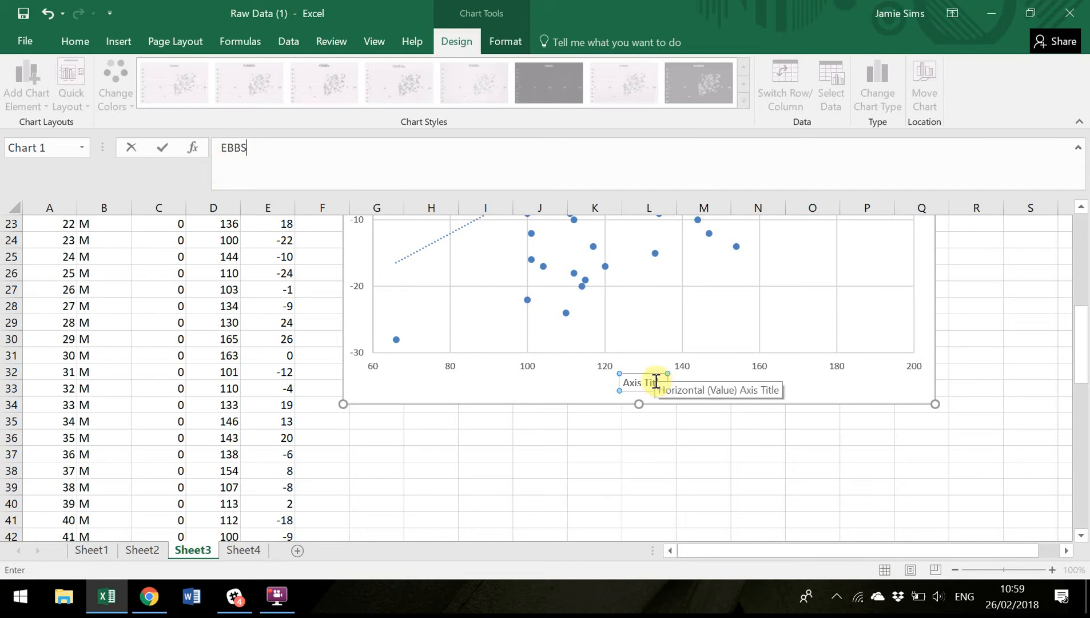
{"action": "key", "text": "Return"}
Step: Add a primary vertical axis title reading "FUMIE" and deselect the chart
{"action": "left_click_drag", "start_coordinate": [1081, 359], "coordinate": [1079, 315]}
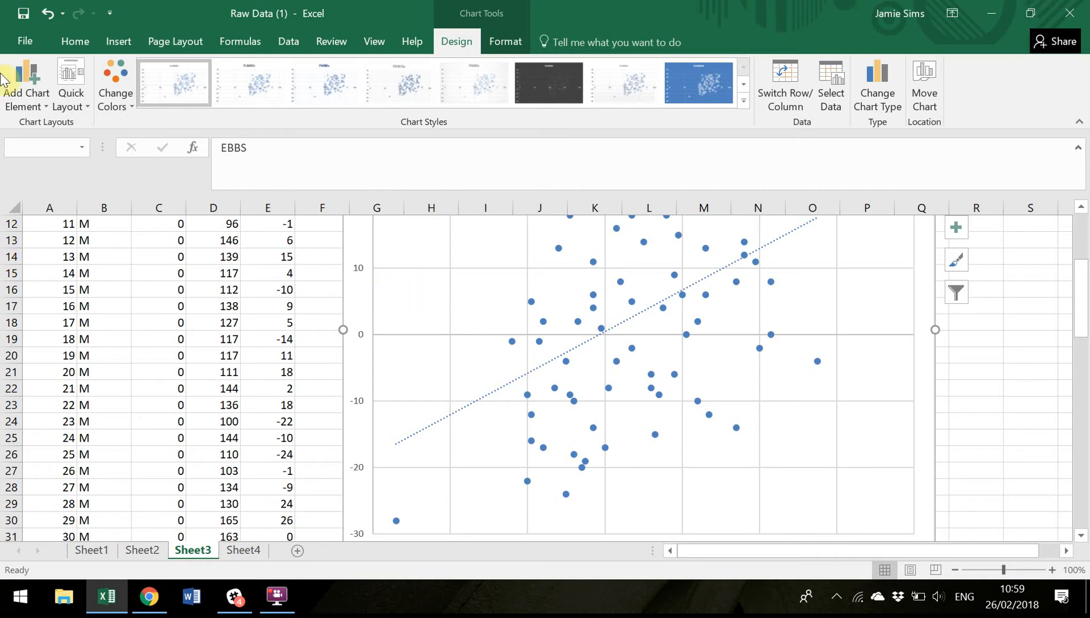
{"action": "left_click", "coordinate": [26, 79]}
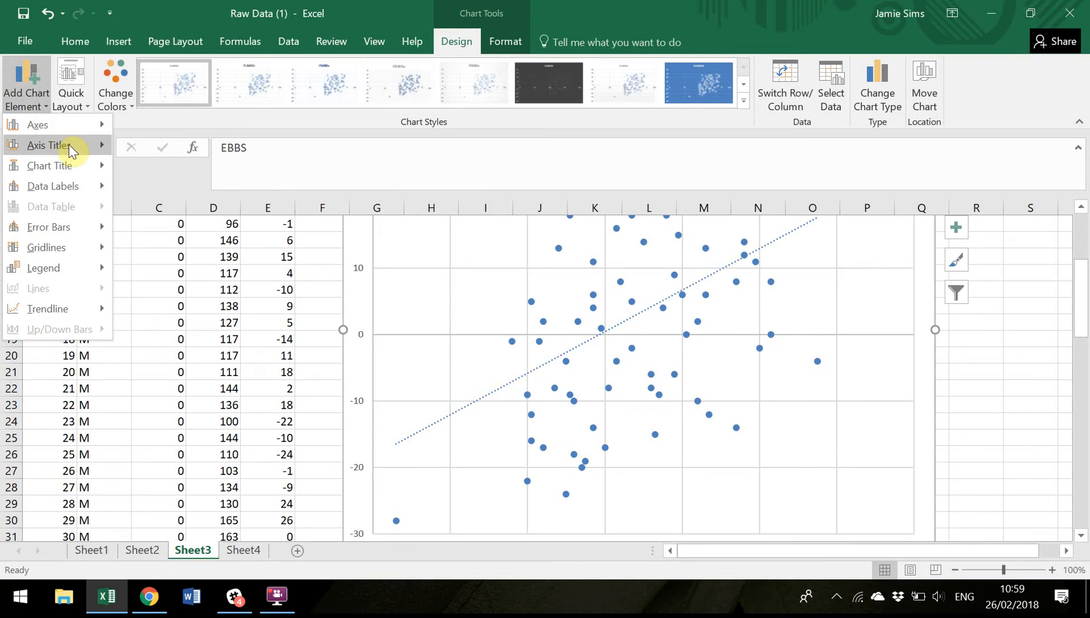
{"action": "mouse_move", "coordinate": [70, 145]}
{"action": "left_click", "coordinate": [197, 183]}
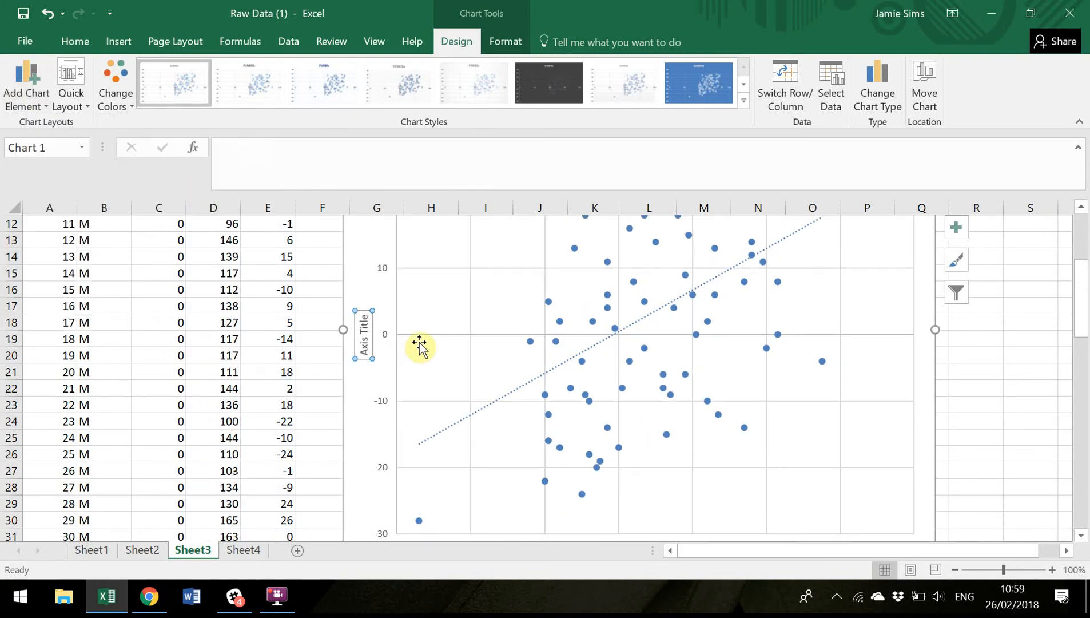
{"action": "left_click", "coordinate": [302, 156]}
{"action": "type", "text": "FUMIE"}
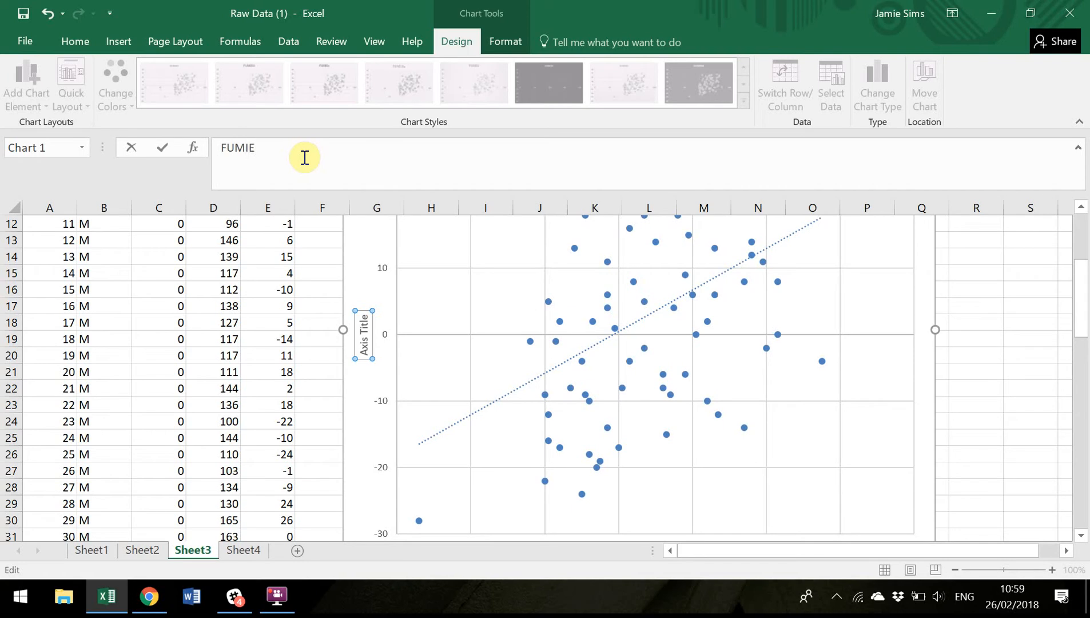
{"action": "key", "text": "Return"}
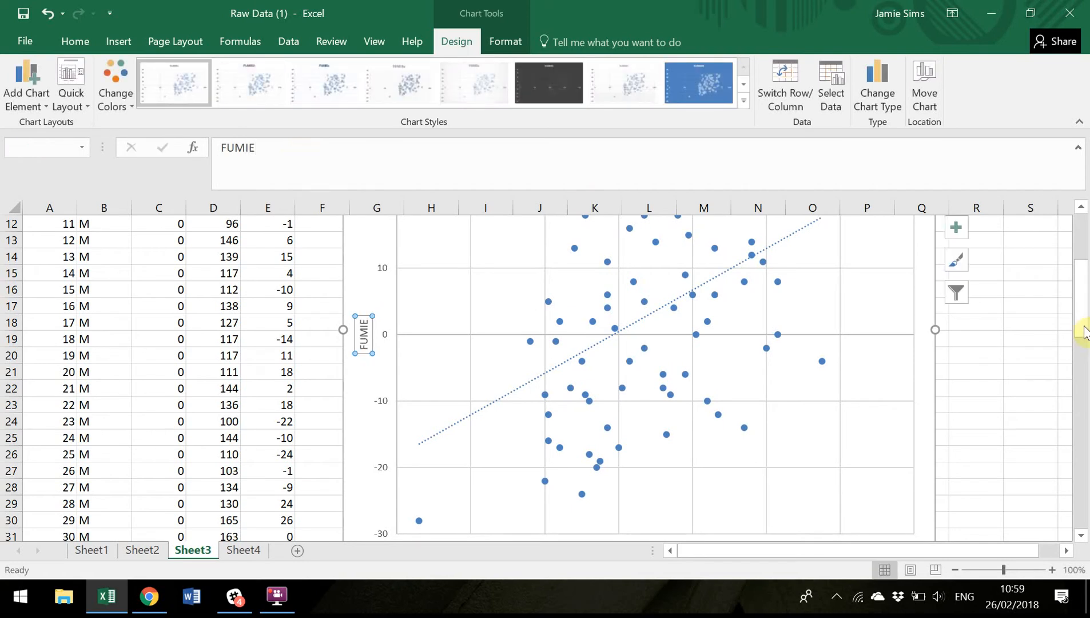
{"action": "left_click", "coordinate": [1007, 329]}
{"action": "mouse_move", "coordinate": [1083, 321]}
{"action": "left_mouse_down"}
{"action": "mouse_move", "coordinate": [1084, 292]}
{"action": "mouse_move", "coordinate": [1086, 319]}
{"action": "left_mouse_up"}
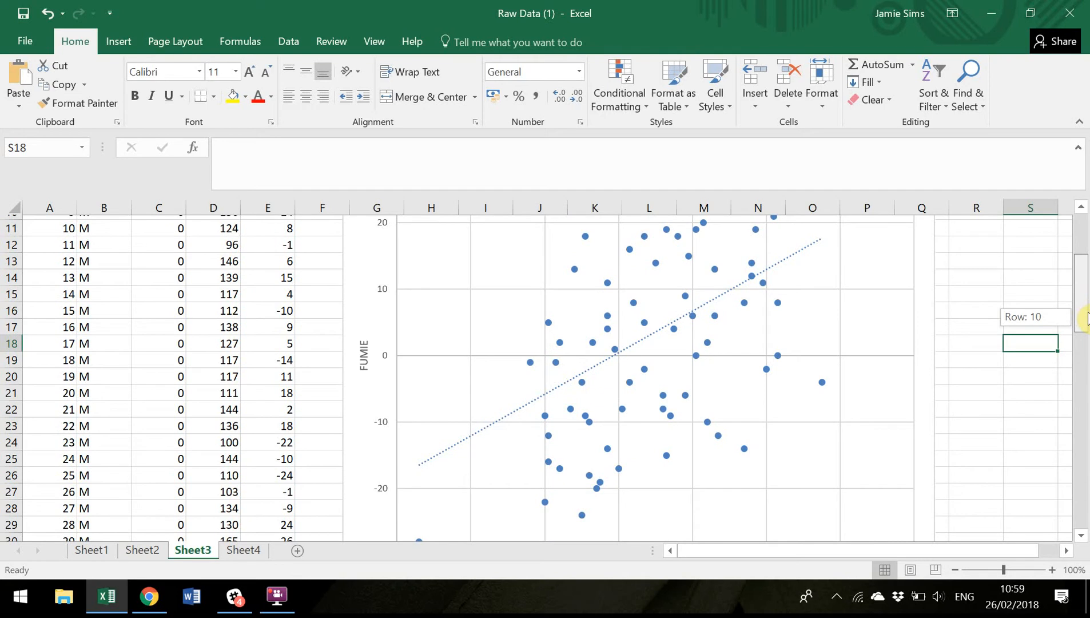
{"action": "left_click_drag", "start_coordinate": [1086, 318], "coordinate": [1086, 320]}
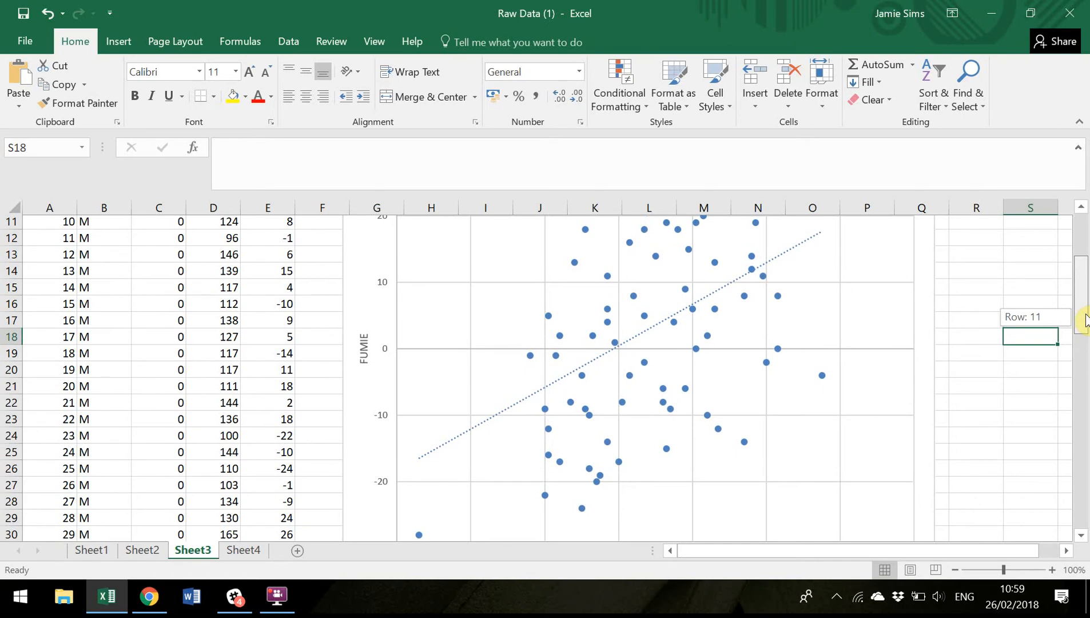
{"action": "mouse_move", "coordinate": [1087, 321]}
{"action": "left_mouse_down"}
{"action": "mouse_move", "coordinate": [1086, 303]}
{"action": "mouse_move", "coordinate": [1085, 349]}
{"action": "mouse_move", "coordinate": [1083, 309]}
{"action": "left_mouse_up"}
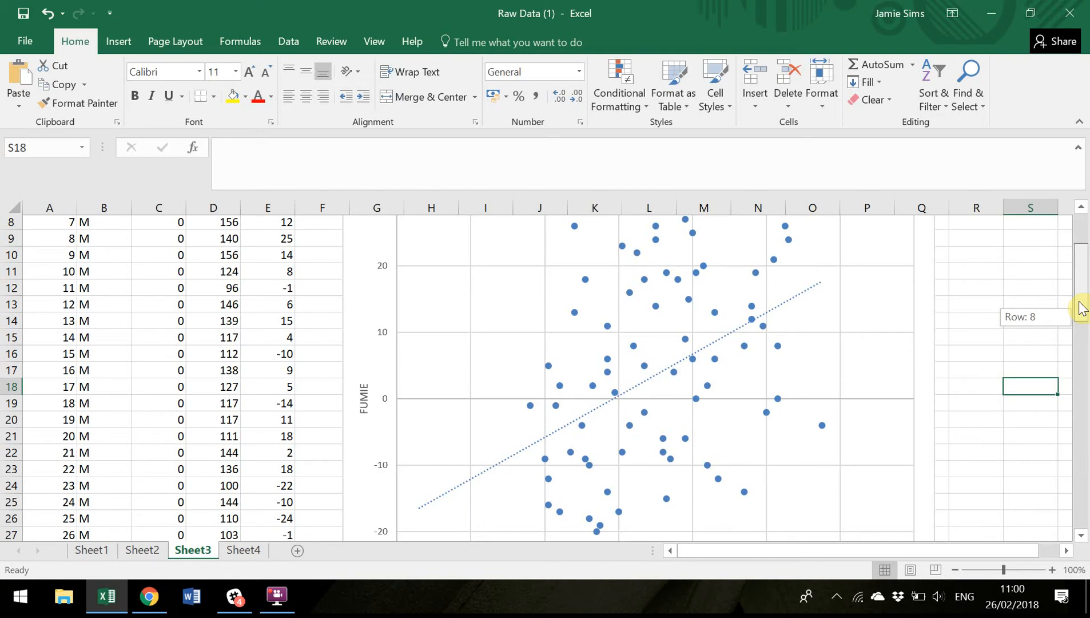
Step: Calculate the correlation between EBBSa and FUMIEa in cell H37 below the scatter chart with =CORREL(D2:D76,E2:E76)
{"action": "left_click_drag", "start_coordinate": [1081, 308], "coordinate": [1081, 402]}
{"action": "left_click", "coordinate": [430, 323]}
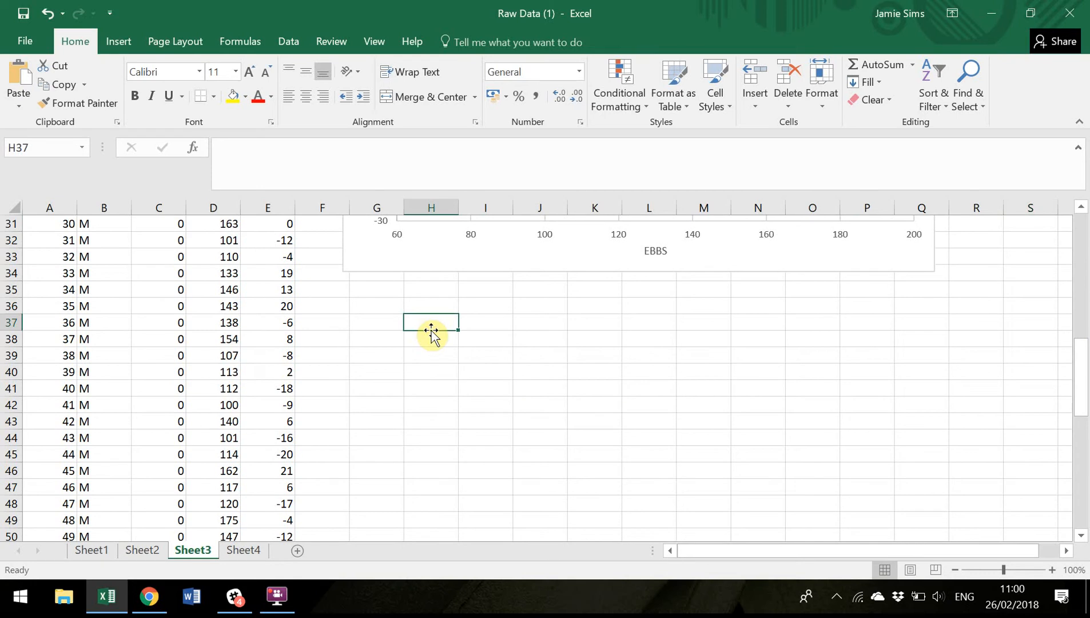
{"action": "type", "text": "="}
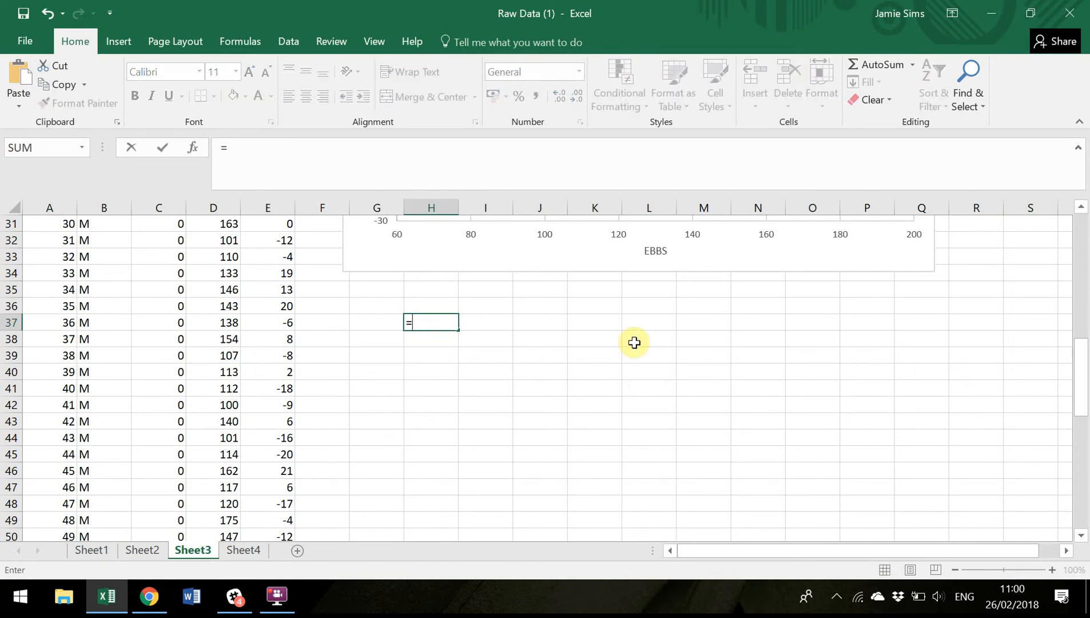
{"action": "type", "text": "cor"}
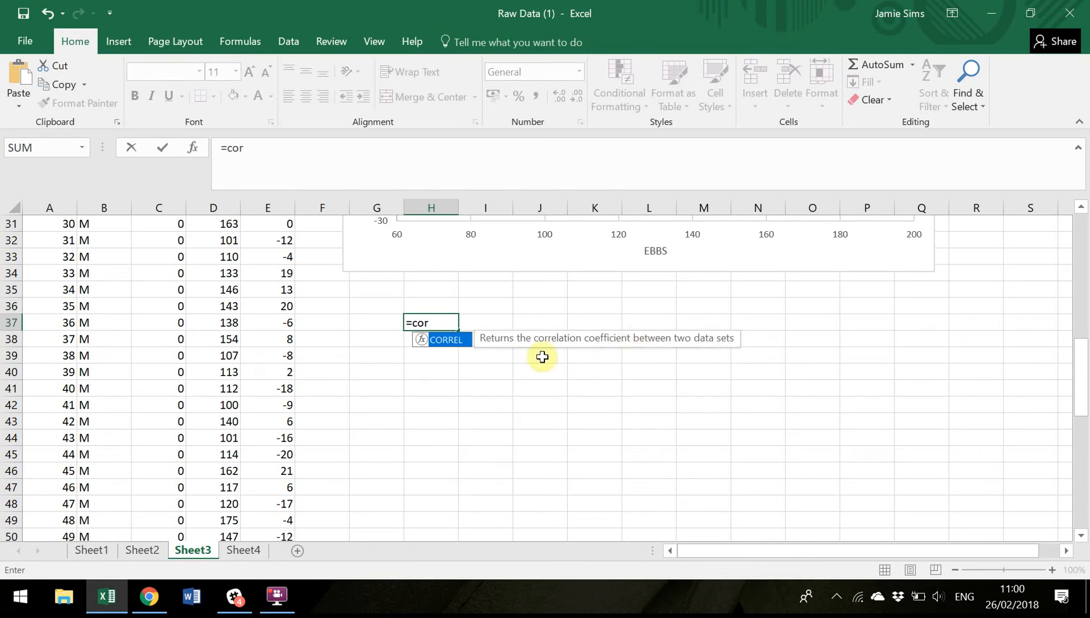
{"action": "double_click", "coordinate": [444, 341]}
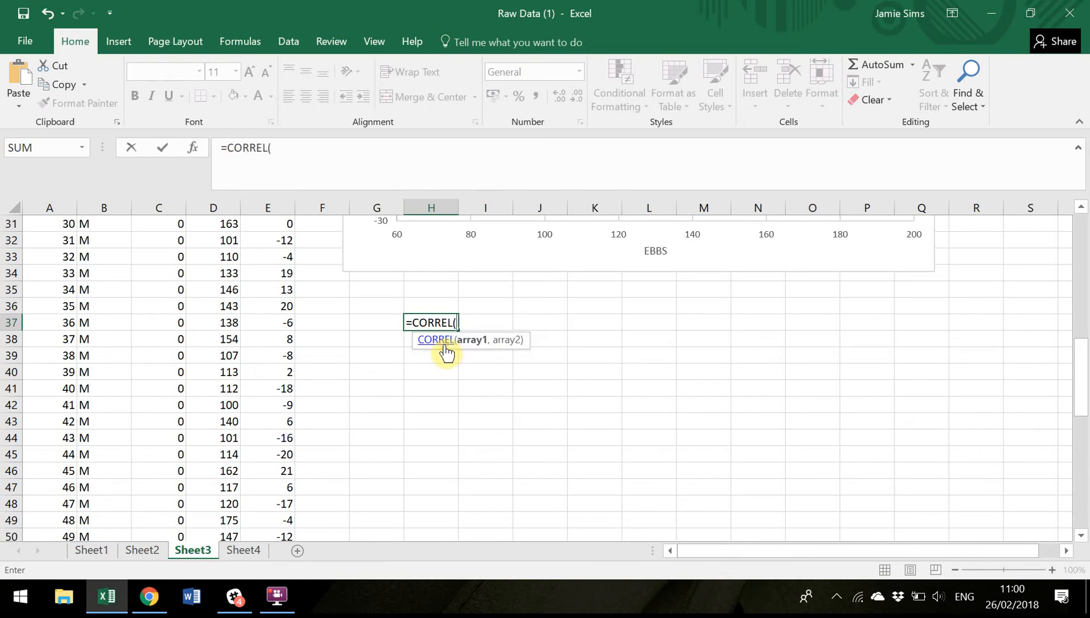
{"action": "left_click_drag", "start_coordinate": [1079, 360], "coordinate": [1075, 227]}
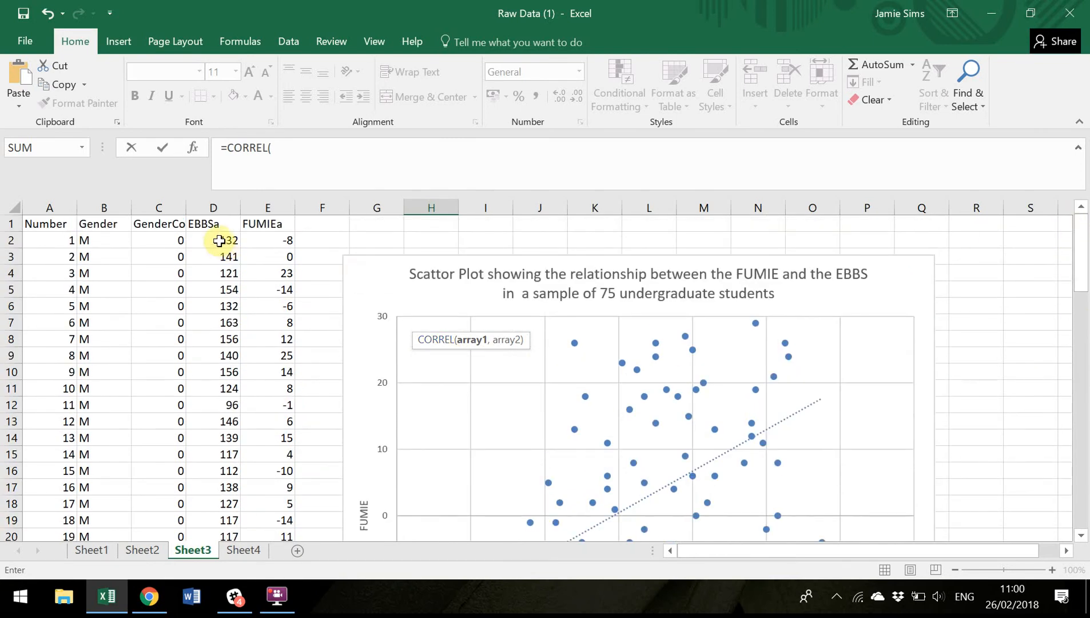
{"action": "left_click_drag", "start_coordinate": [219, 240], "coordinate": [264, 239]}
{"action": "type", "text": ","}
{"action": "type", "text": ")"}
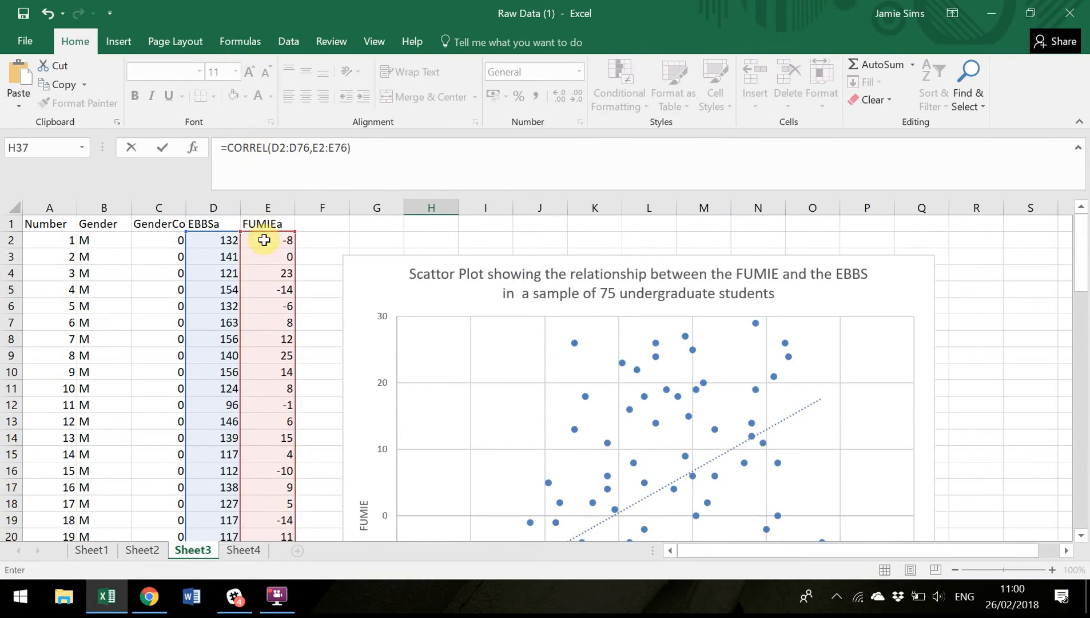
{"action": "key", "text": "Return"}
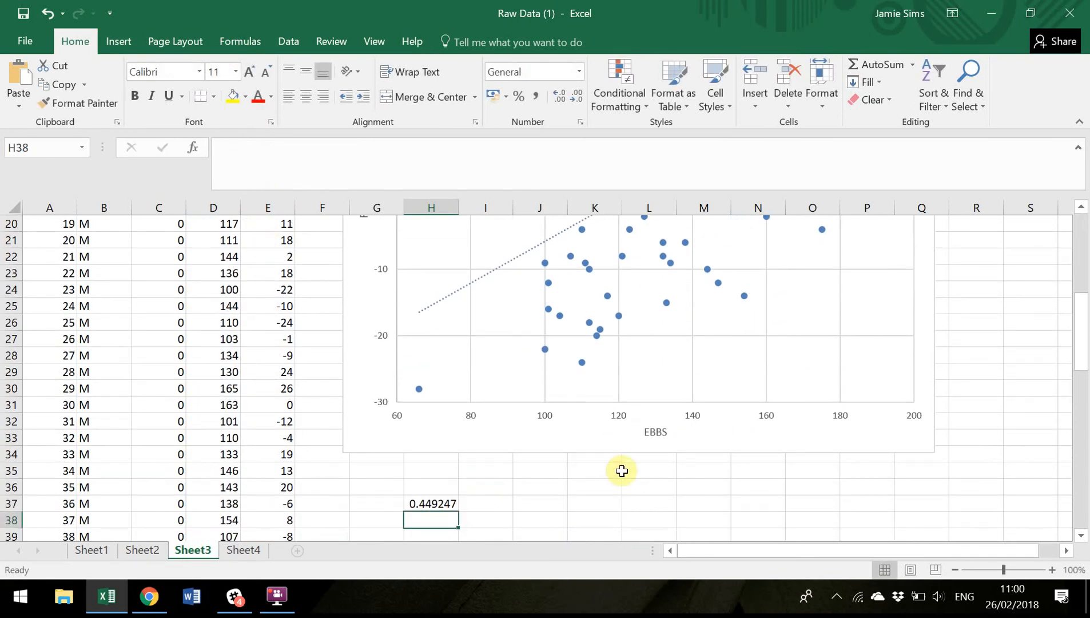
{"action": "left_click", "coordinate": [618, 470]}
{"action": "left_click_drag", "start_coordinate": [1086, 354], "coordinate": [1086, 360]}
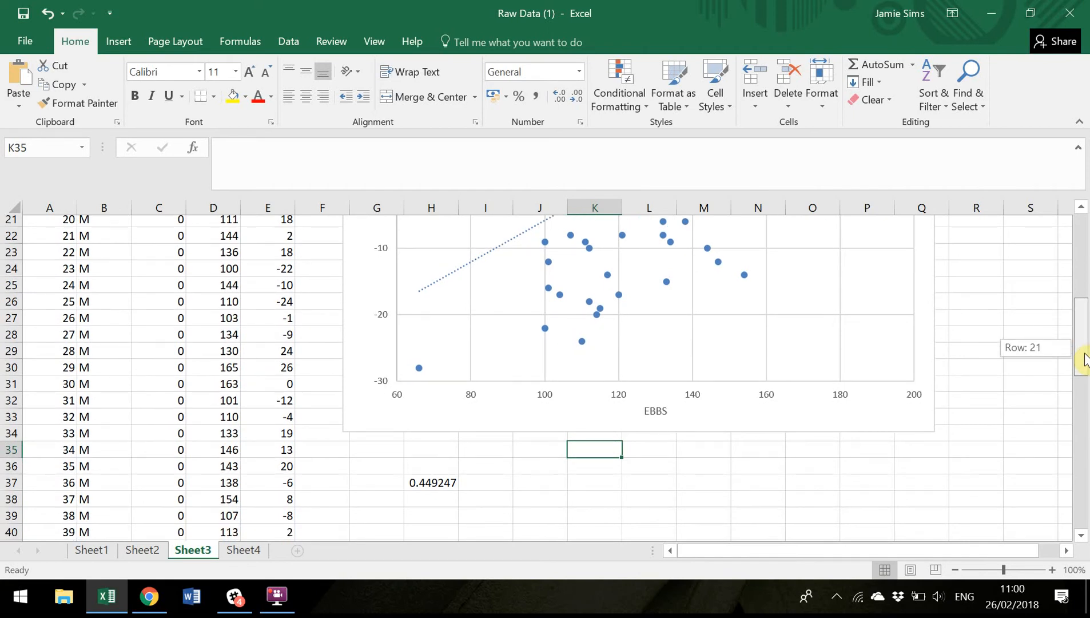
{"action": "left_click_drag", "start_coordinate": [1086, 360], "coordinate": [1086, 359]}
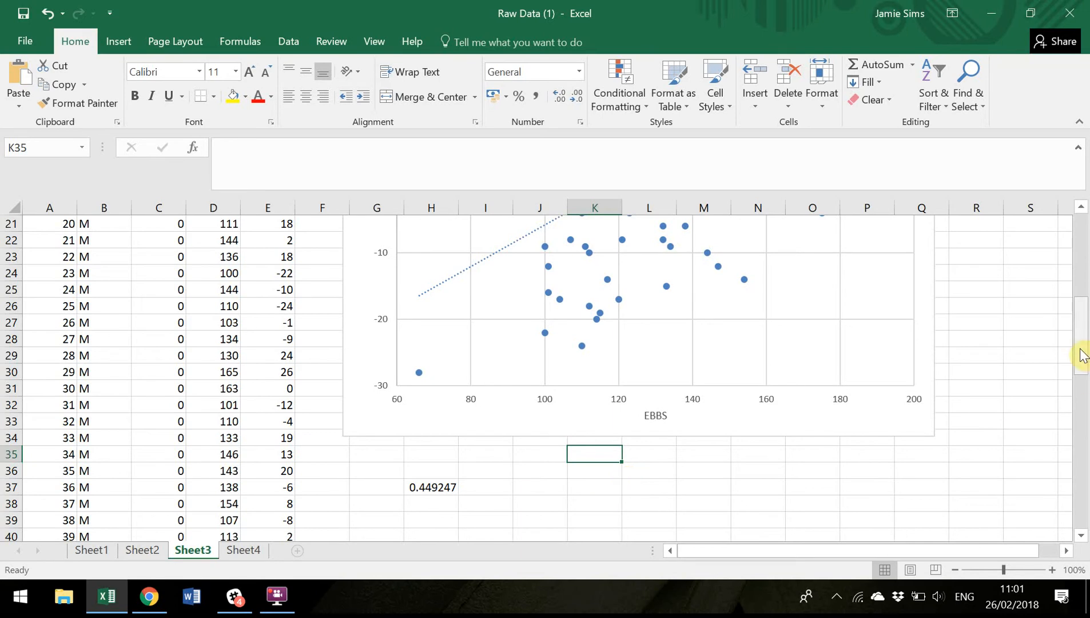
{"action": "mouse_move", "coordinate": [1083, 353]}
{"action": "left_mouse_down"}
{"action": "mouse_move", "coordinate": [1083, 281]}
{"action": "mouse_move", "coordinate": [1086, 347]}
{"action": "left_mouse_up"}
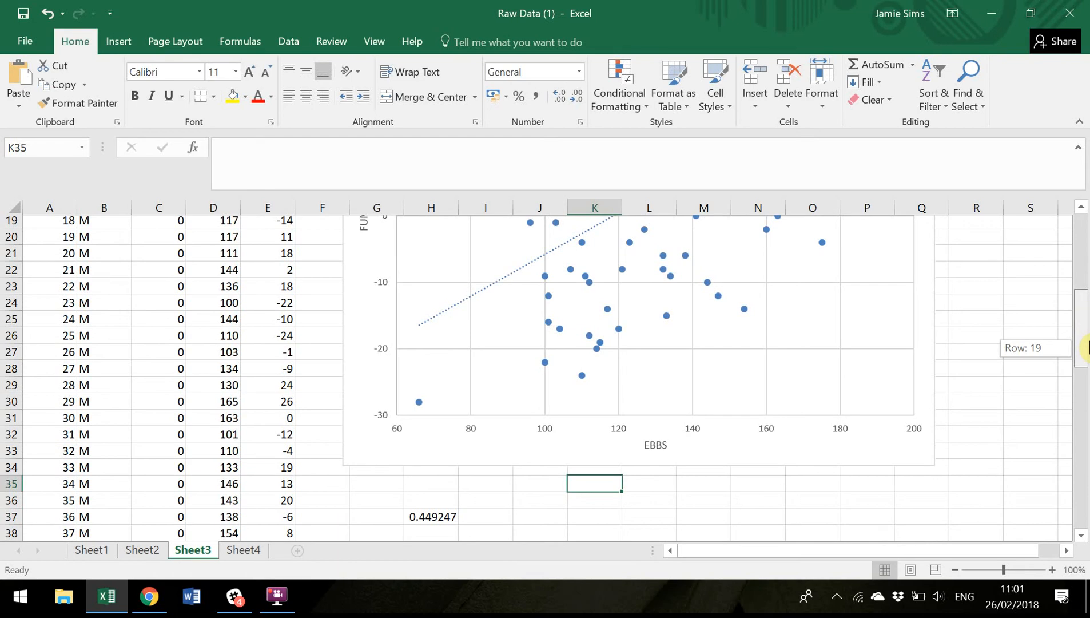
{"action": "left_click_drag", "start_coordinate": [1088, 347], "coordinate": [1086, 336]}
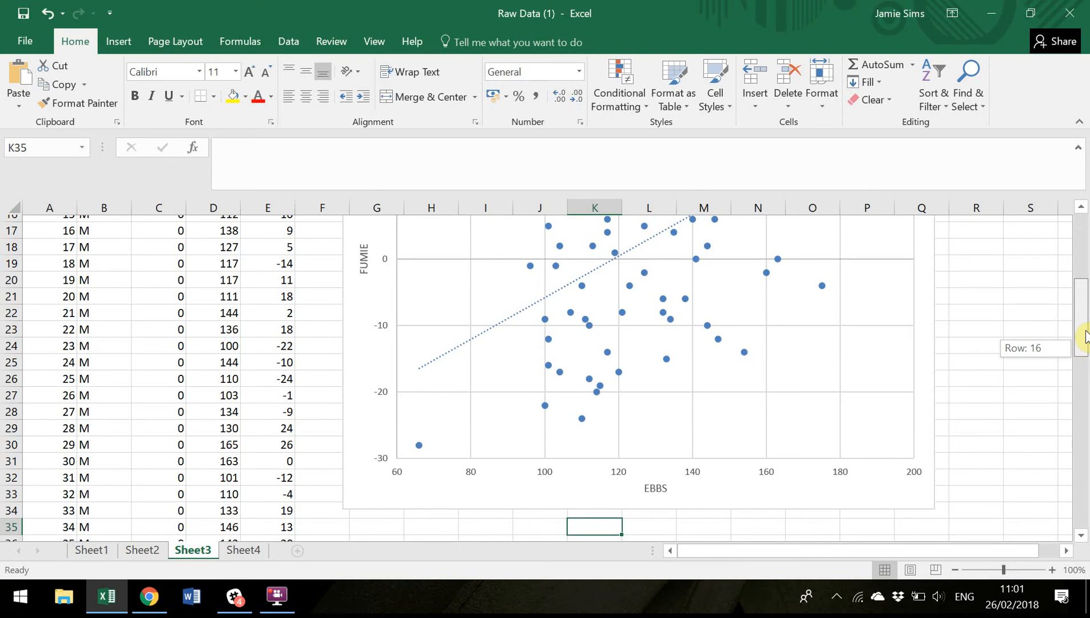
Step: Move the scatter chart further down Sheet3 to free the area beside the first data rows, and deselect it
{"action": "left_click_drag", "start_coordinate": [1086, 338], "coordinate": [1082, 256]}
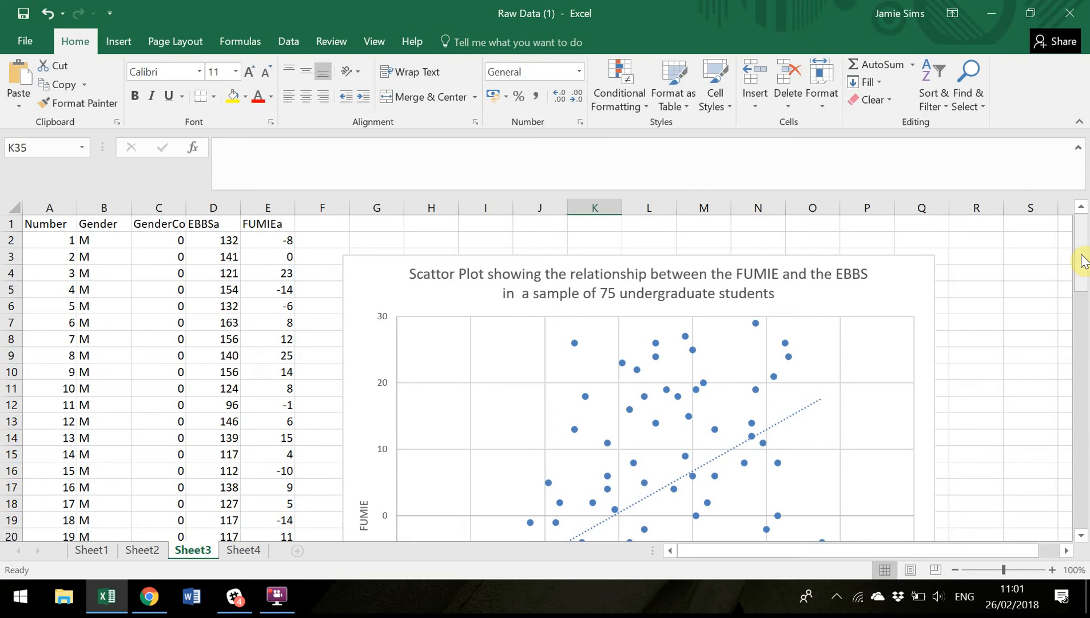
{"action": "left_click_drag", "start_coordinate": [377, 277], "coordinate": [373, 444]}
{"action": "left_click_drag", "start_coordinate": [1083, 361], "coordinate": [1081, 251]}
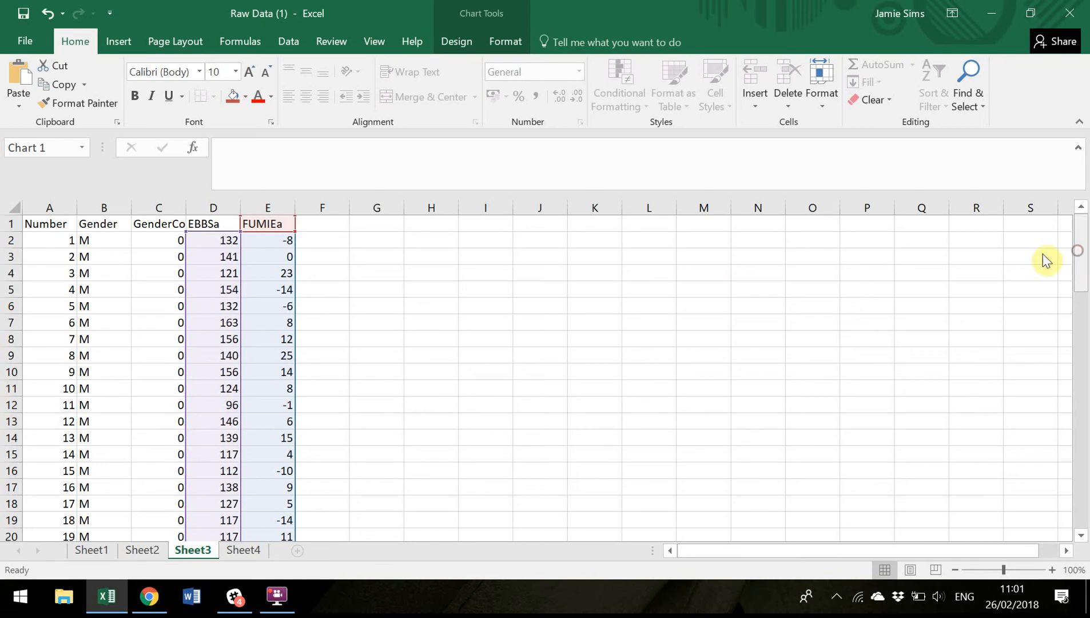
{"action": "left_click", "coordinate": [653, 278]}
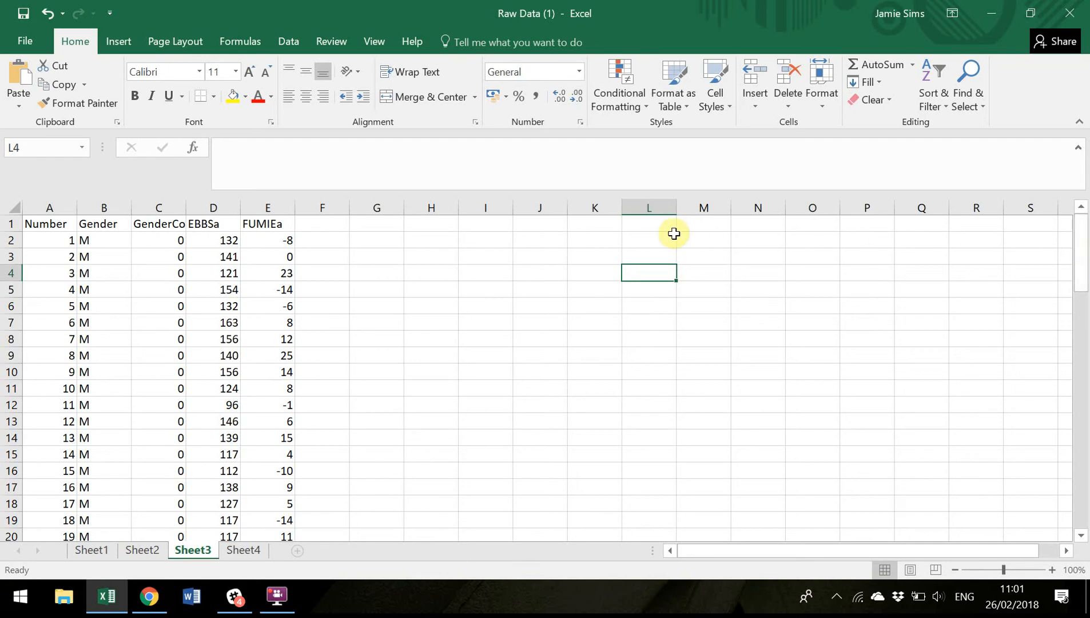
Step: Set up a small summary table with the heading "FUMIE" in I3 and the row labels "Males" in H4 and "Females" in H5
{"action": "left_click", "coordinate": [437, 240]}
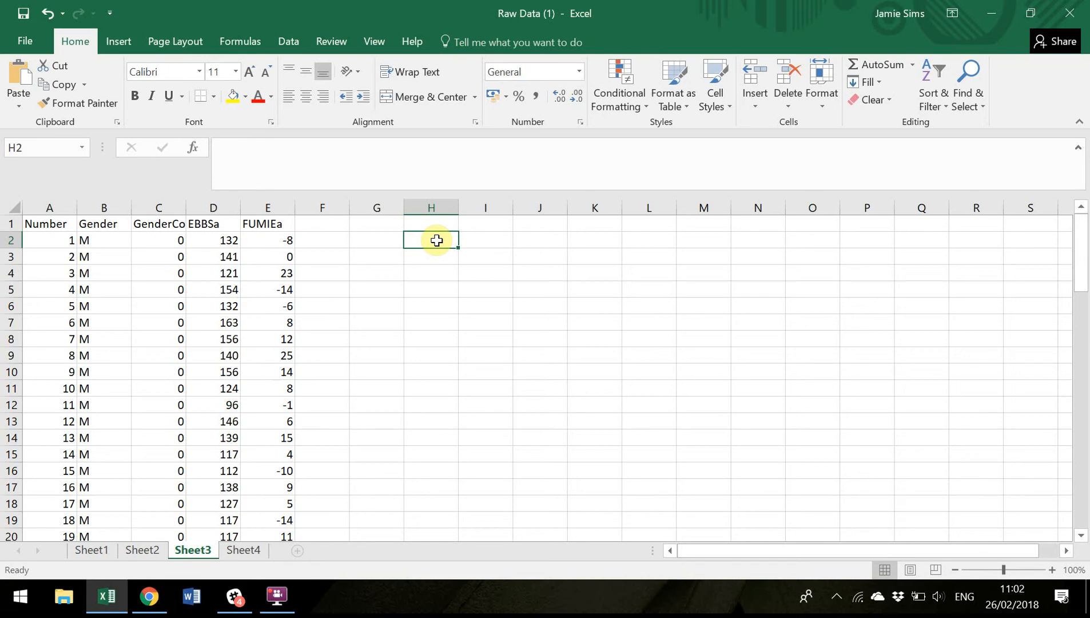
{"action": "left_click", "coordinate": [431, 276]}
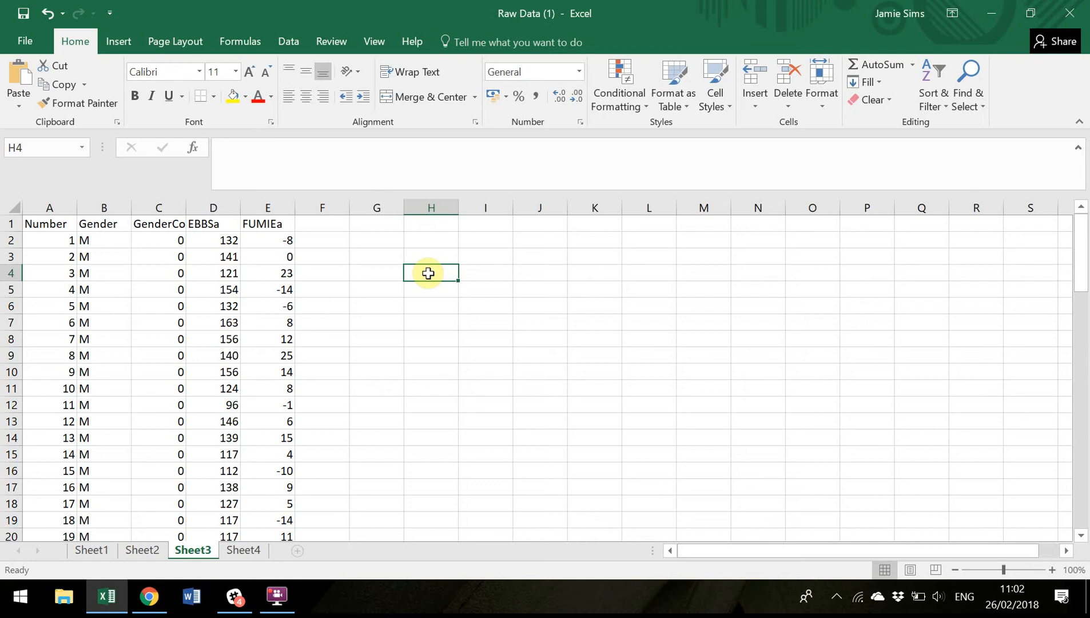
{"action": "left_click", "coordinate": [496, 260]}
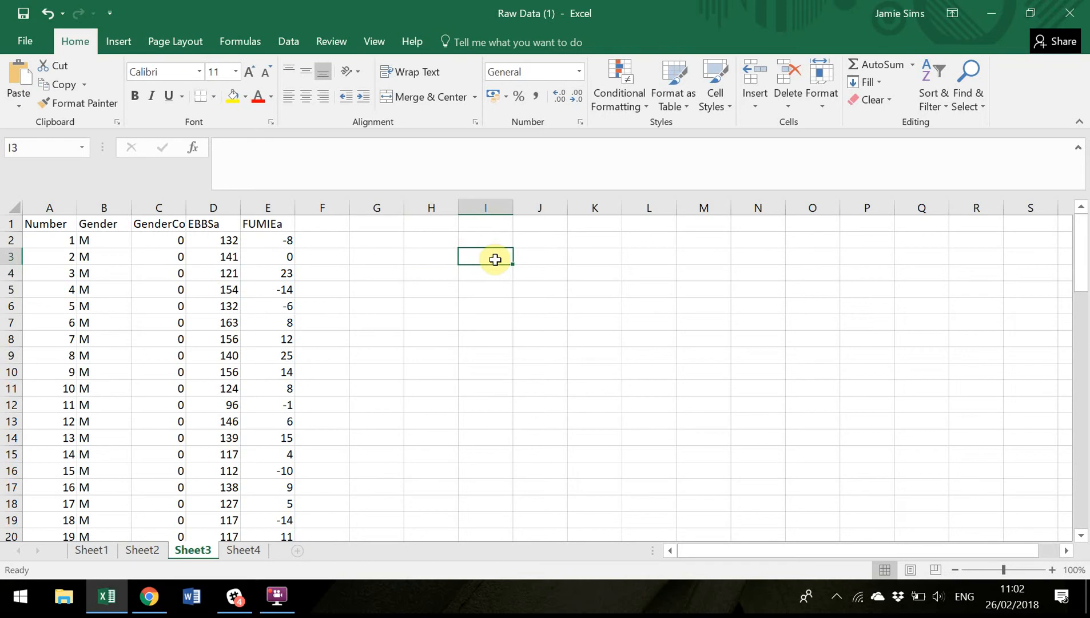
{"action": "type", "text": "FUMIE"}
{"action": "key", "text": "Return"}
{"action": "key", "text": "Left"}
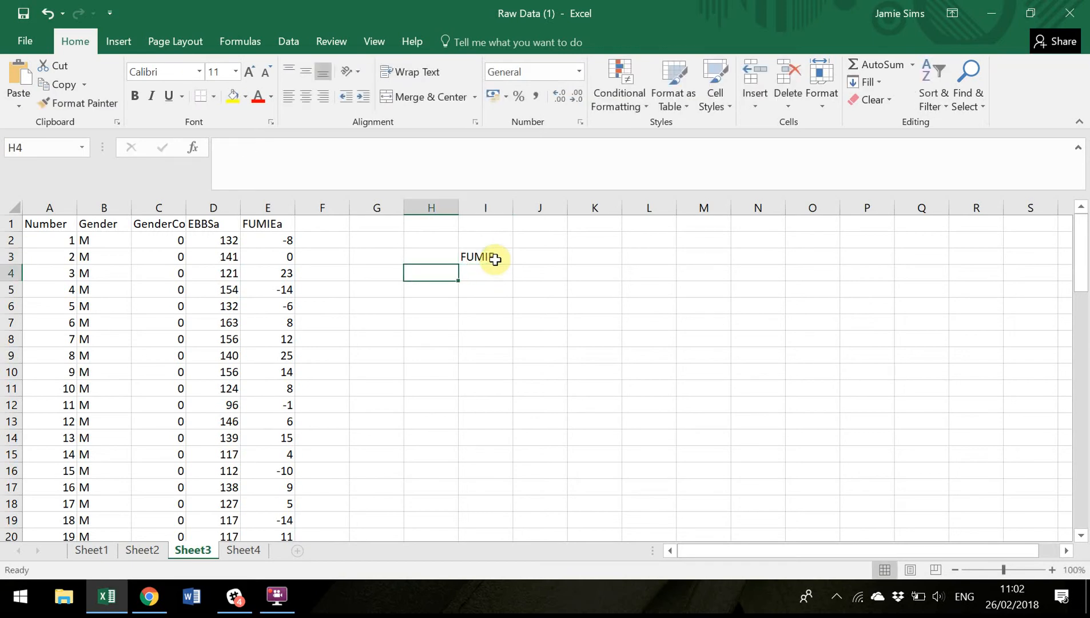
{"action": "type", "text": "Males"}
{"action": "key", "text": "Return"}
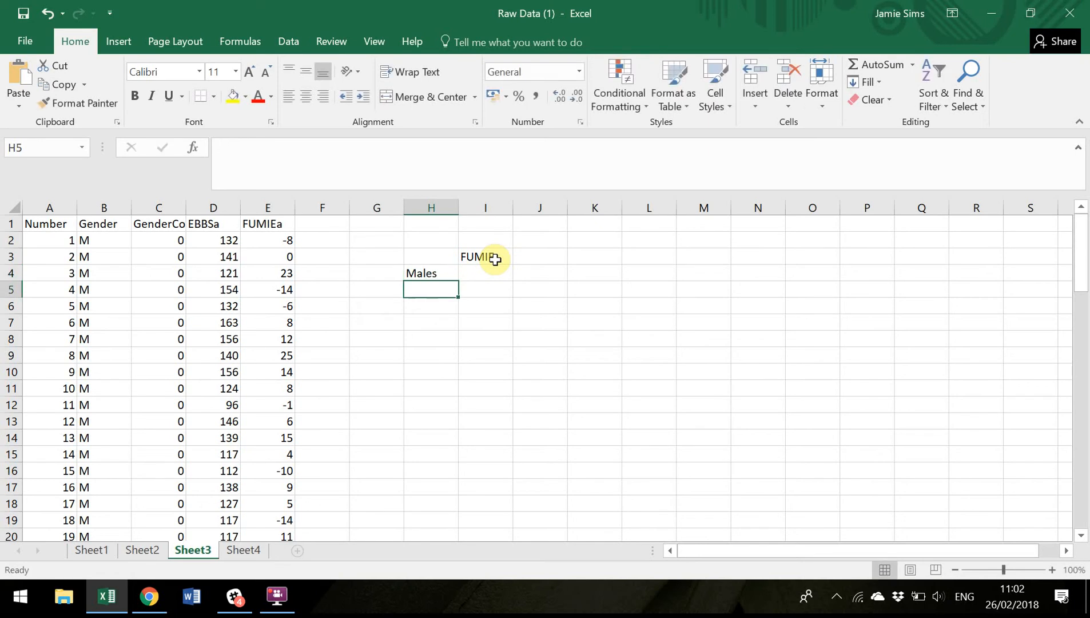
{"action": "type", "text": "Fem"}
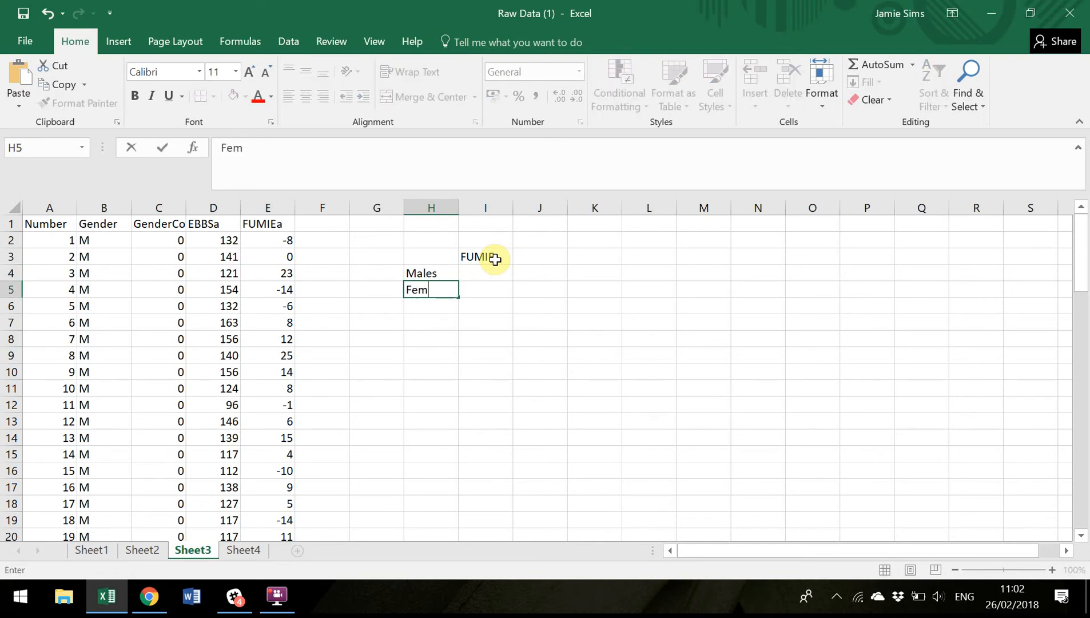
{"action": "type", "text": "ales"}
{"action": "key", "text": "Return"}
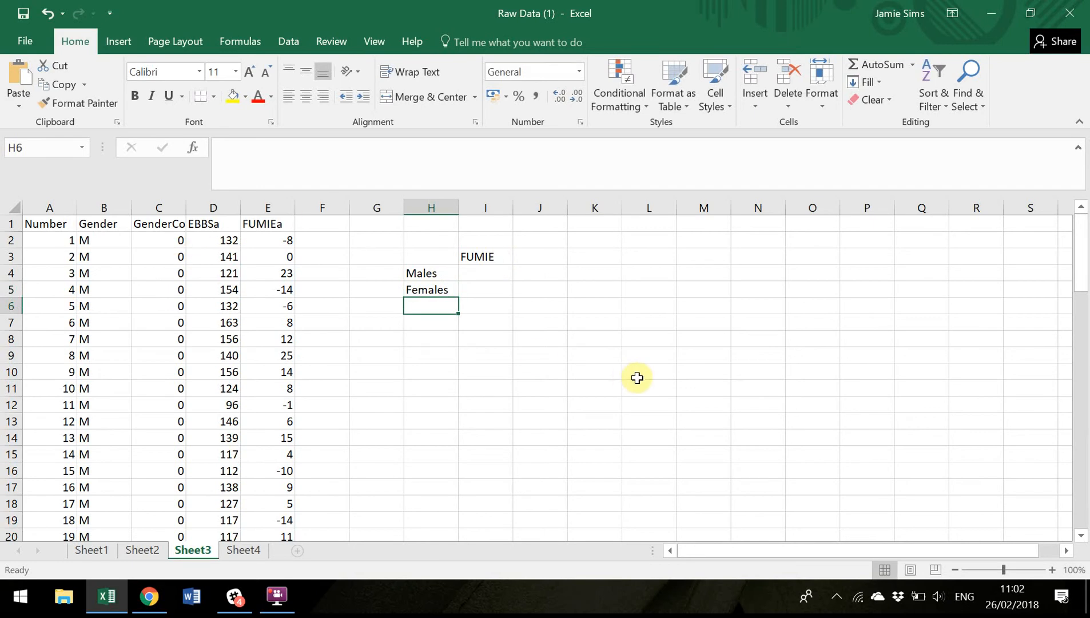
Step: Calculate the males' mean FUMIE score in I4 with =AVERAGE(E2:E59)
{"action": "left_click", "coordinate": [493, 274]}
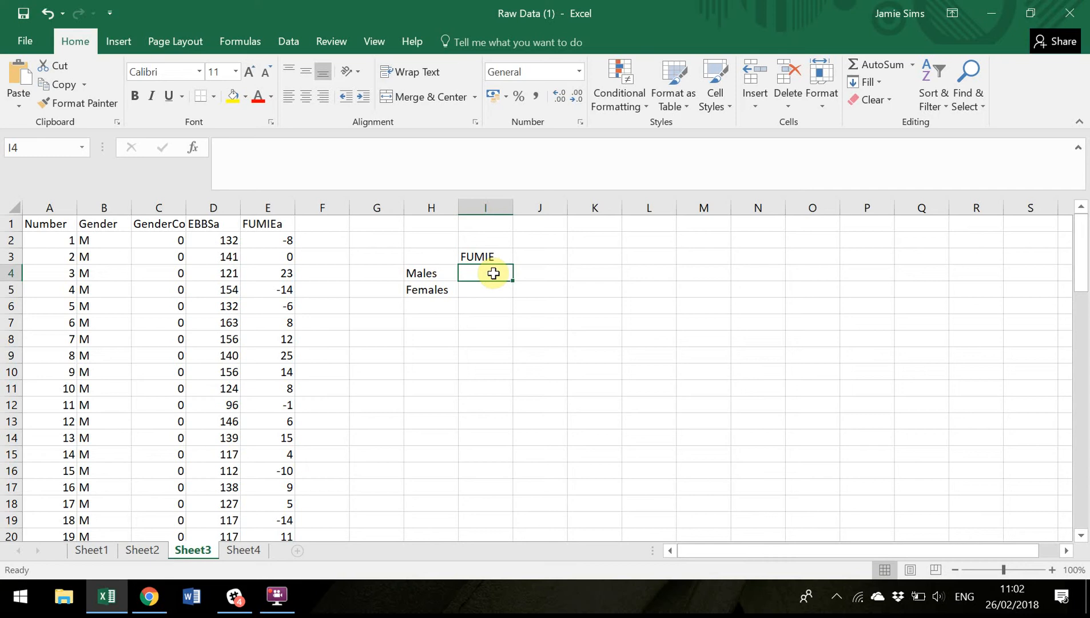
{"action": "type", "text": "="}
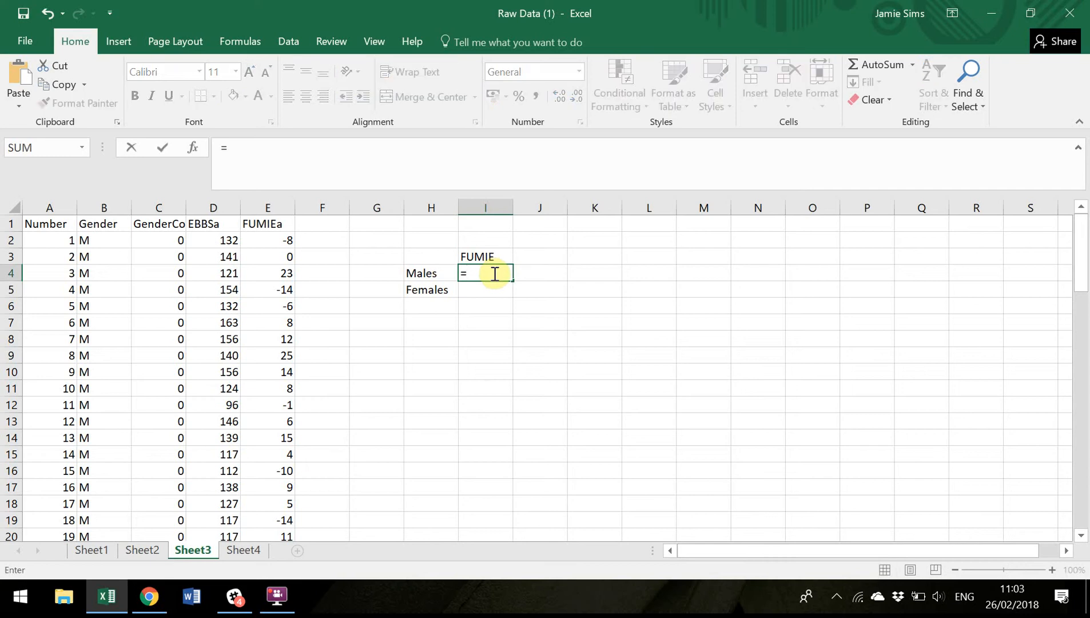
{"action": "type", "text": "av"}
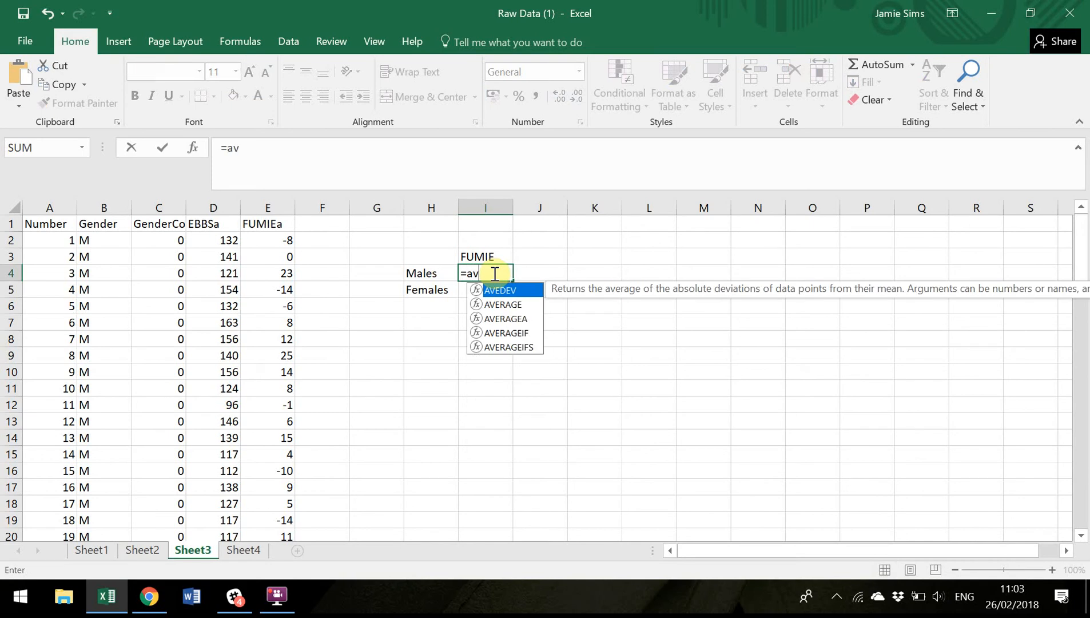
{"action": "double_click", "coordinate": [501, 305]}
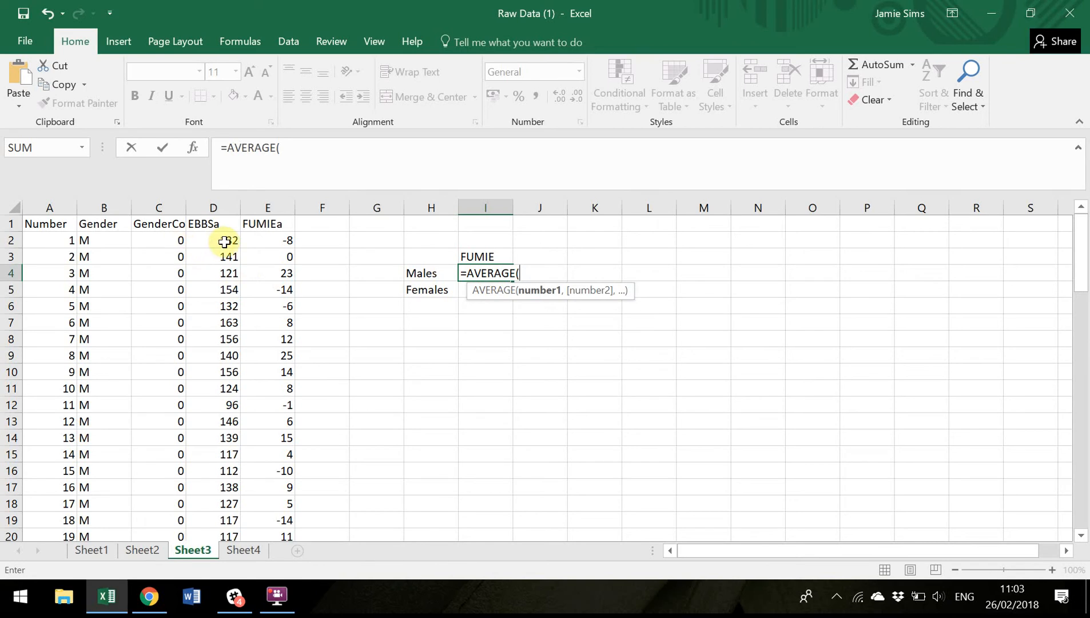
{"action": "left_click", "coordinate": [277, 239]}
{"action": "left_click_drag", "start_coordinate": [275, 298], "coordinate": [284, 562]}
{"action": "left_click_drag", "start_coordinate": [284, 562], "coordinate": [281, 393]}
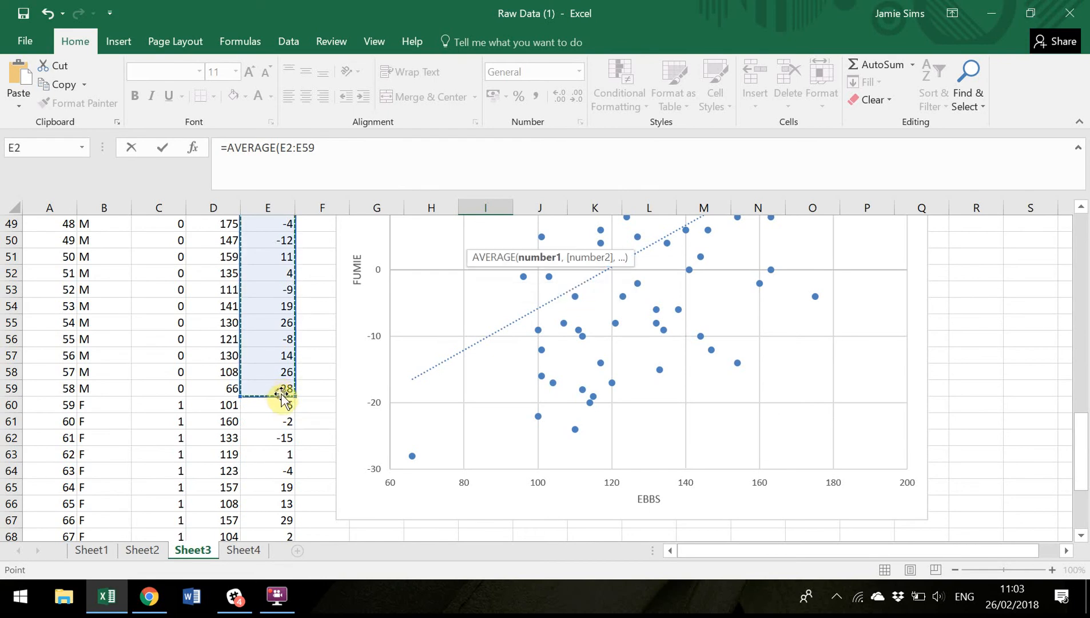
{"action": "type", "text": ")"}
{"action": "key", "text": "Return"}
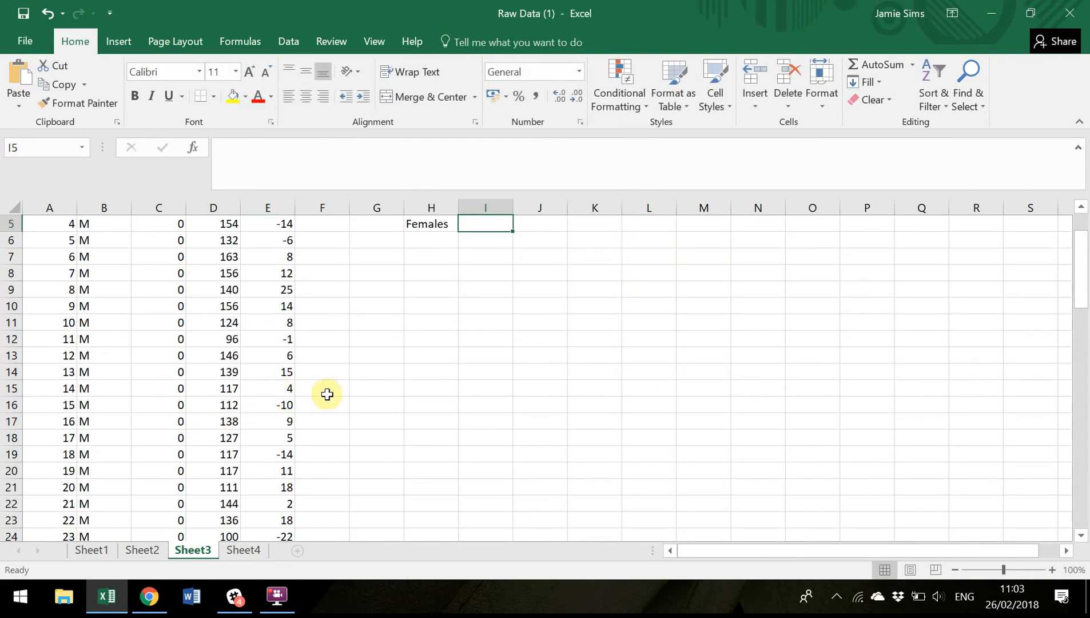
Step: Calculate the females' mean FUMIE score in I5 with =AVERAGE(E60:E76)
{"action": "left_click_drag", "start_coordinate": [1082, 286], "coordinate": [1081, 280]}
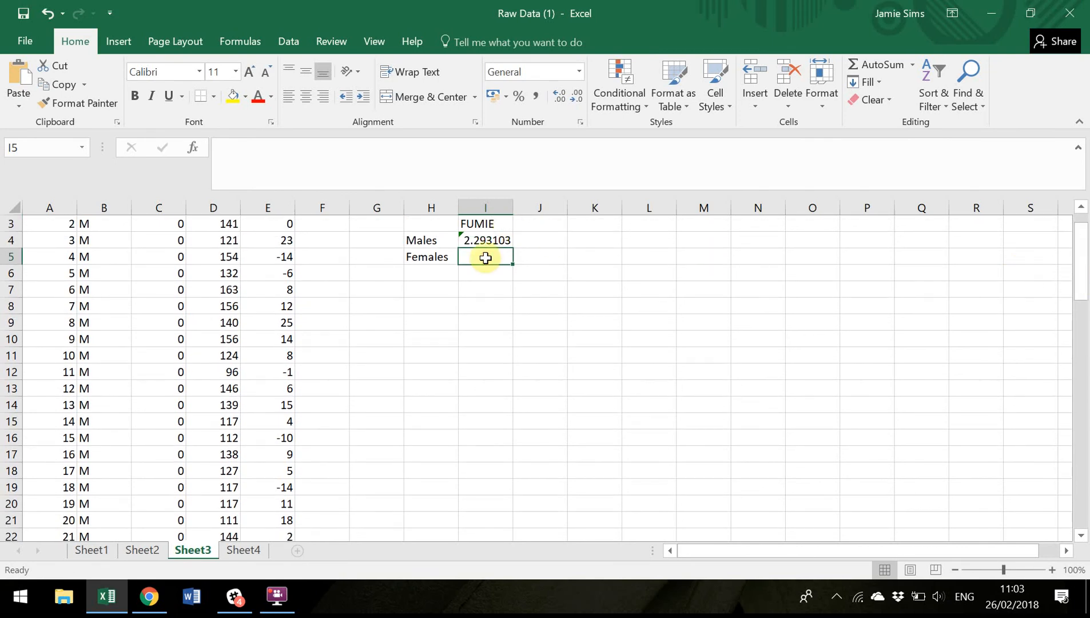
{"action": "type", "text": "="}
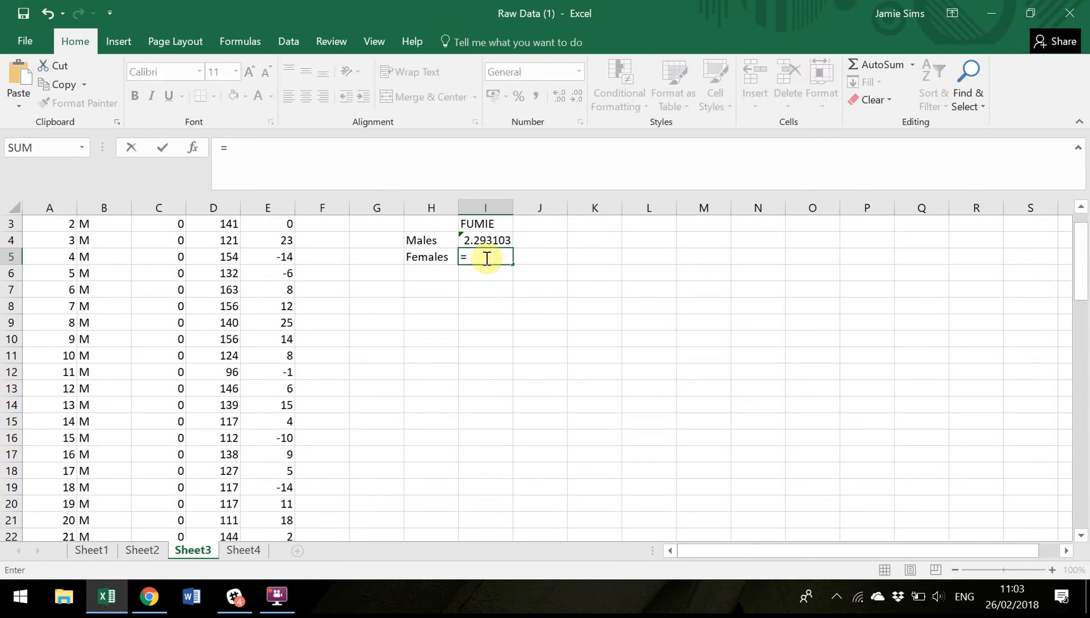
{"action": "type", "text": "AV"}
{"action": "double_click", "coordinate": [504, 288]}
{"action": "left_click_drag", "start_coordinate": [1081, 282], "coordinate": [1088, 496]}
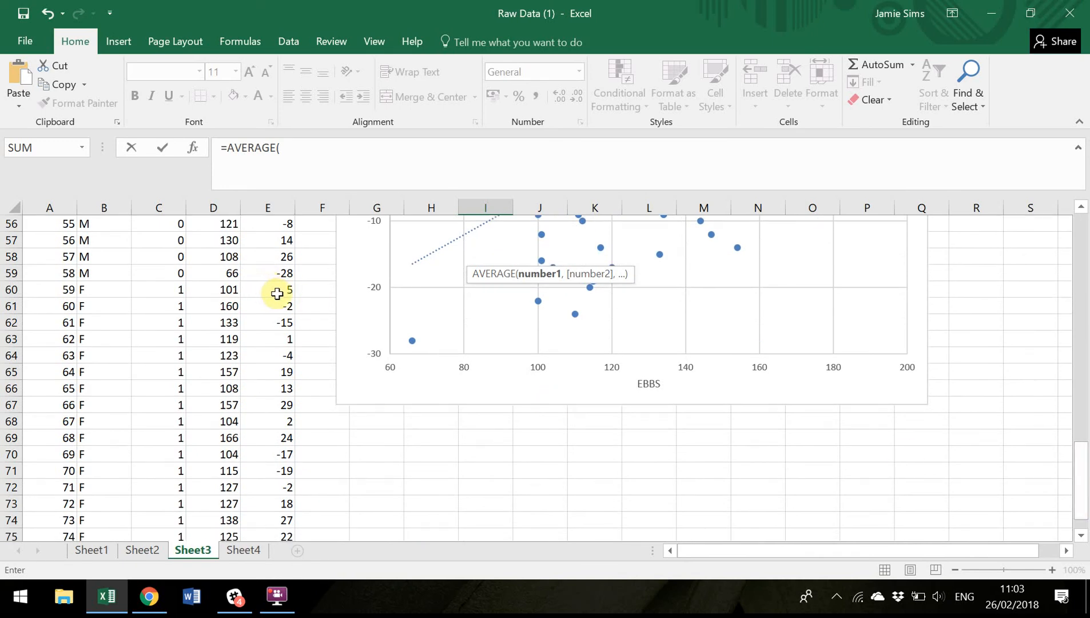
{"action": "left_click_drag", "start_coordinate": [271, 292], "coordinate": [270, 503]}
{"action": "type", "text": ")"}
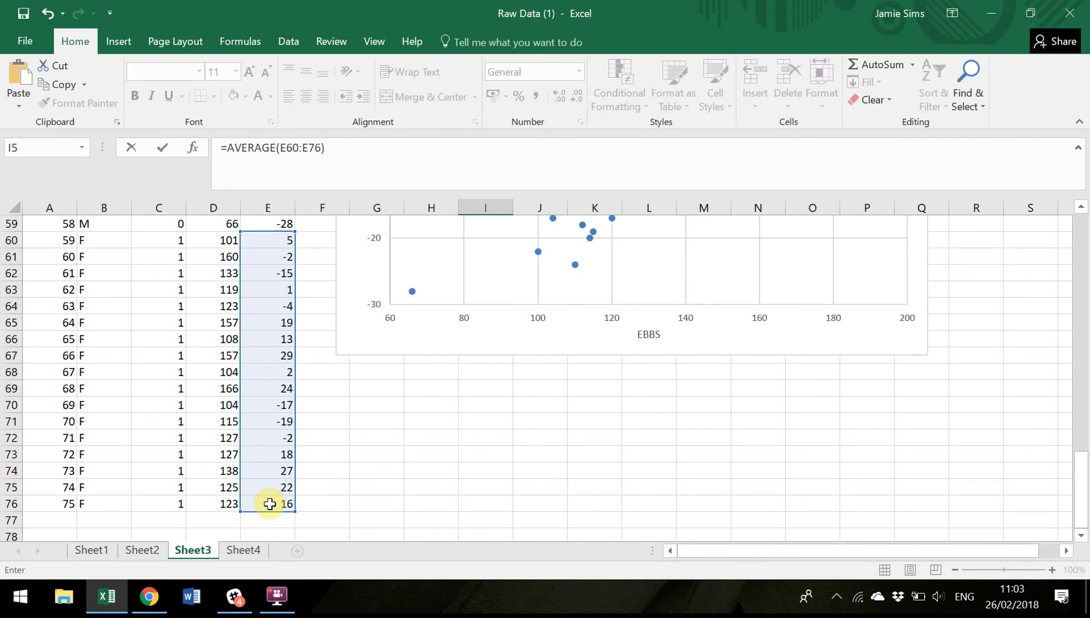
{"action": "key", "text": "Return"}
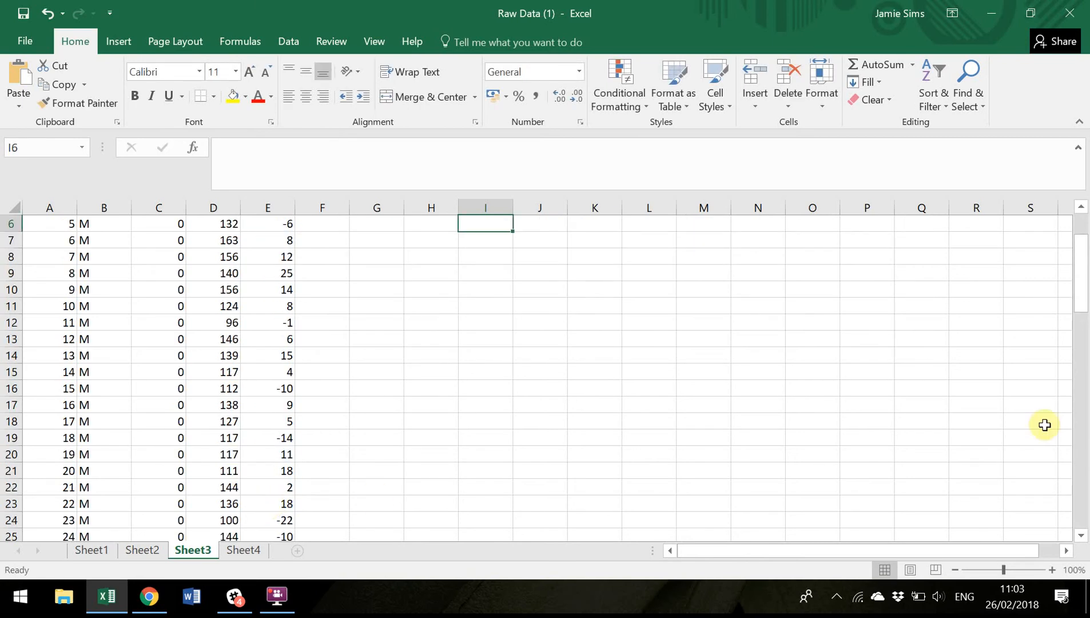
Step: Insert a 2-D clustered column chart from the summary table H3:I5 and move it beside the Males and Females labels
{"action": "left_click_drag", "start_coordinate": [1081, 310], "coordinate": [1081, 286]}
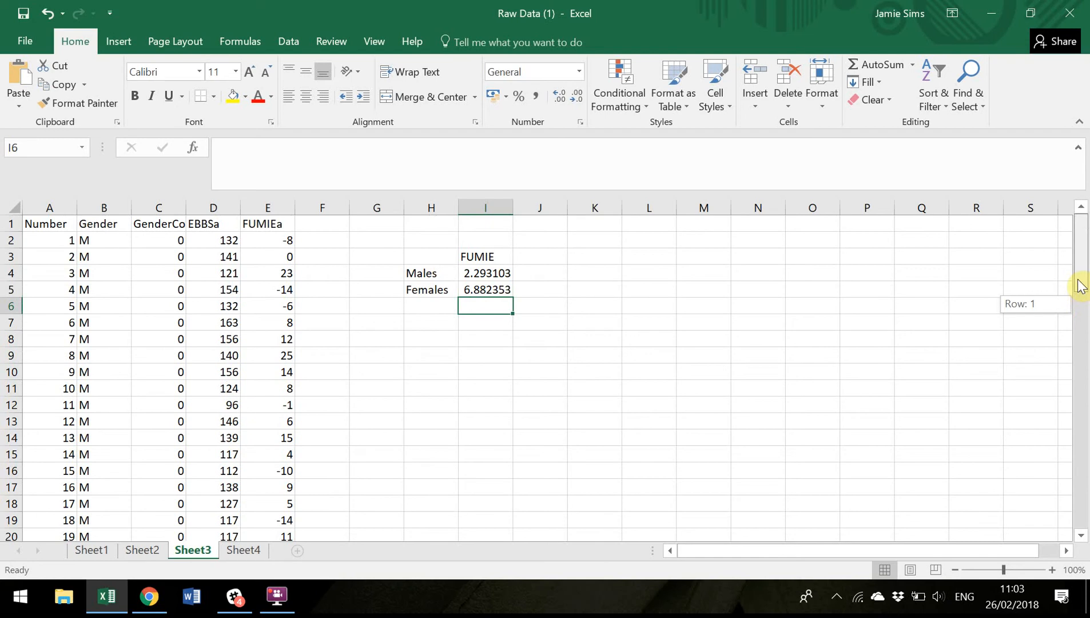
{"action": "left_click", "coordinate": [438, 257]}
{"action": "left_click_drag", "start_coordinate": [437, 257], "coordinate": [480, 287]}
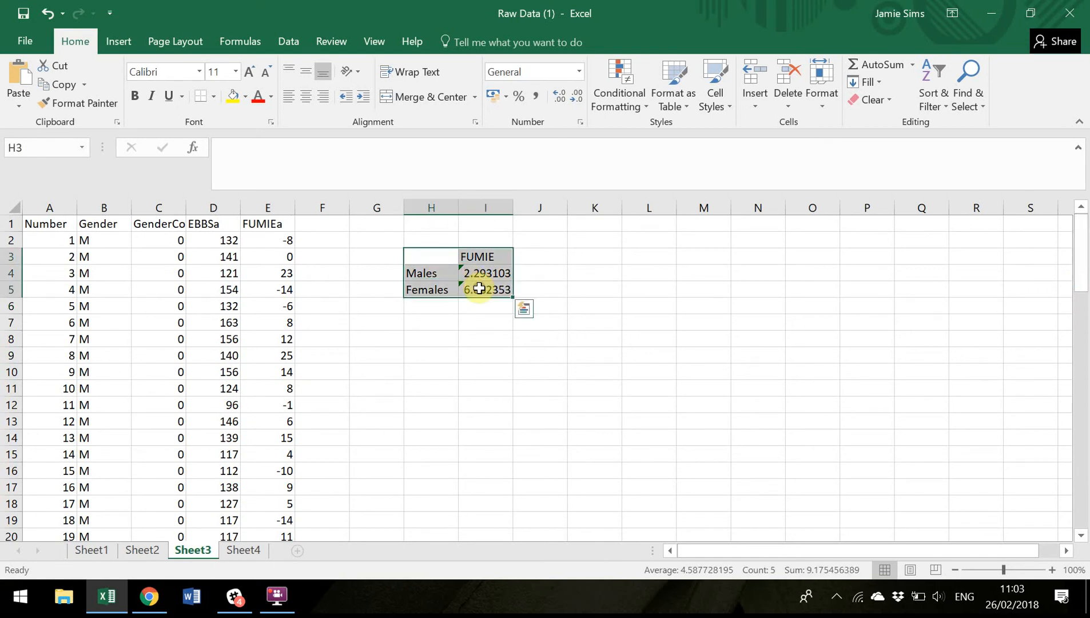
{"action": "left_click", "coordinate": [111, 46]}
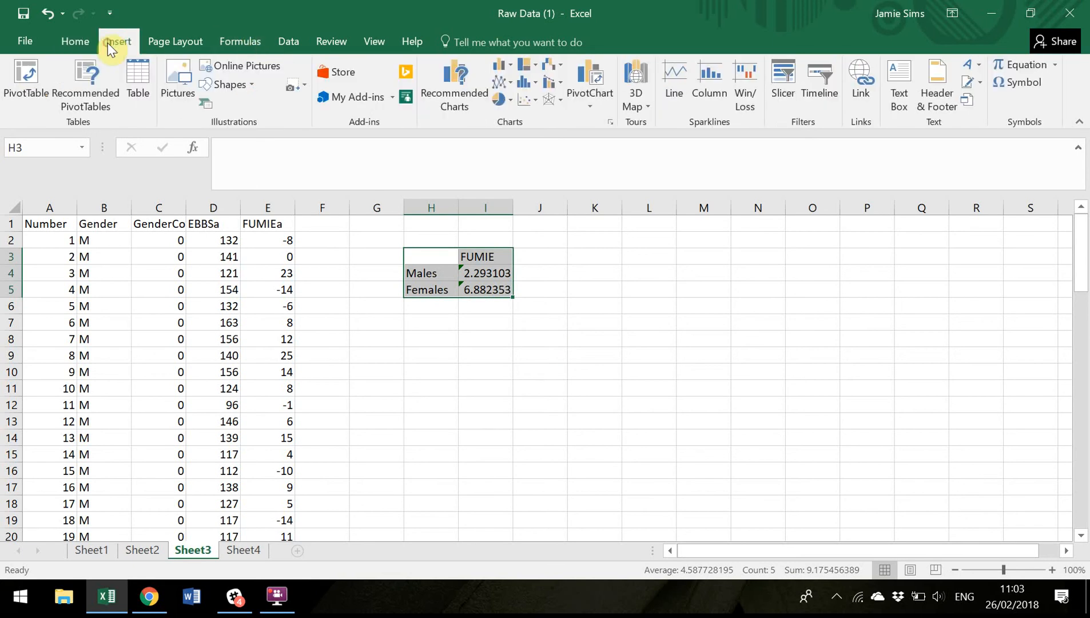
{"action": "left_click", "coordinate": [505, 66]}
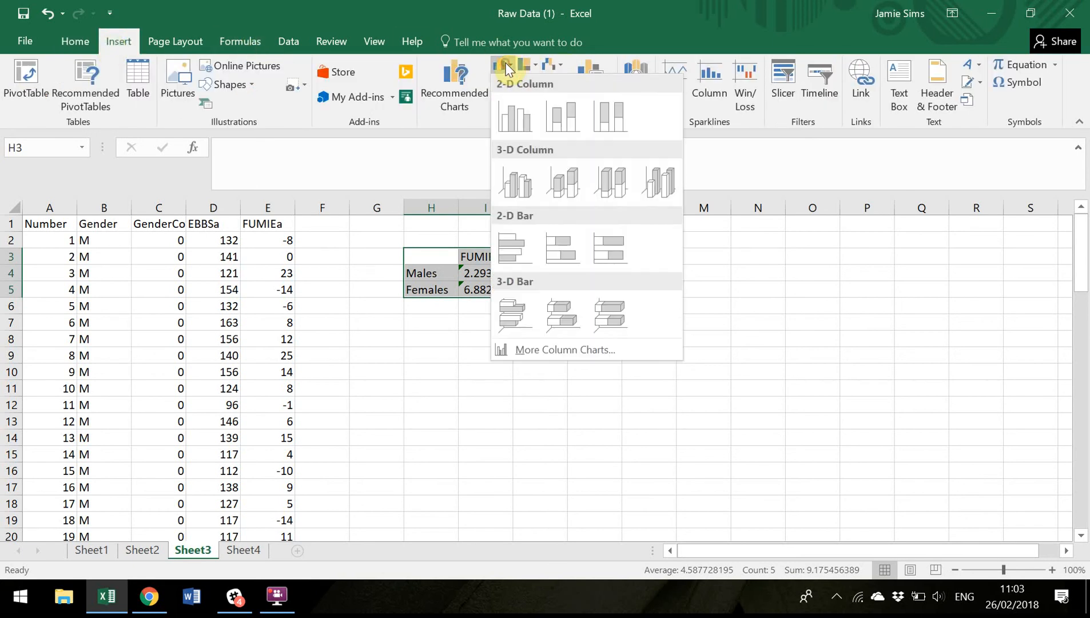
{"action": "left_click", "coordinate": [516, 120]}
{"action": "left_click", "coordinate": [997, 421]}
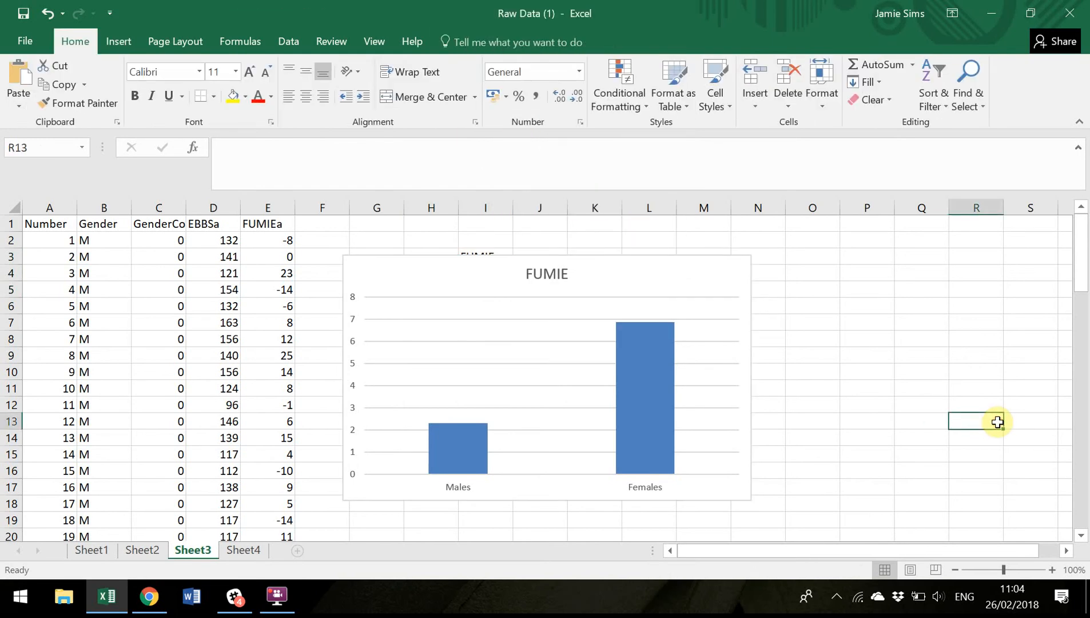
{"action": "left_click_drag", "start_coordinate": [671, 278], "coordinate": [786, 263]}
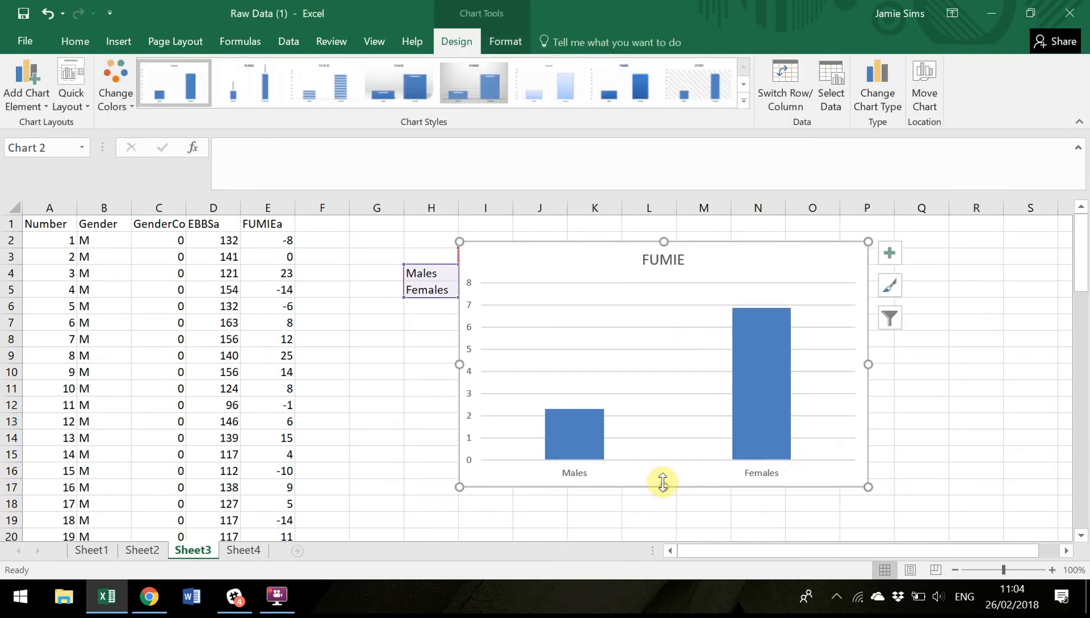
Step: Add a primary horizontal axis title reading "Gender" to the column chart
{"action": "left_click", "coordinate": [582, 475]}
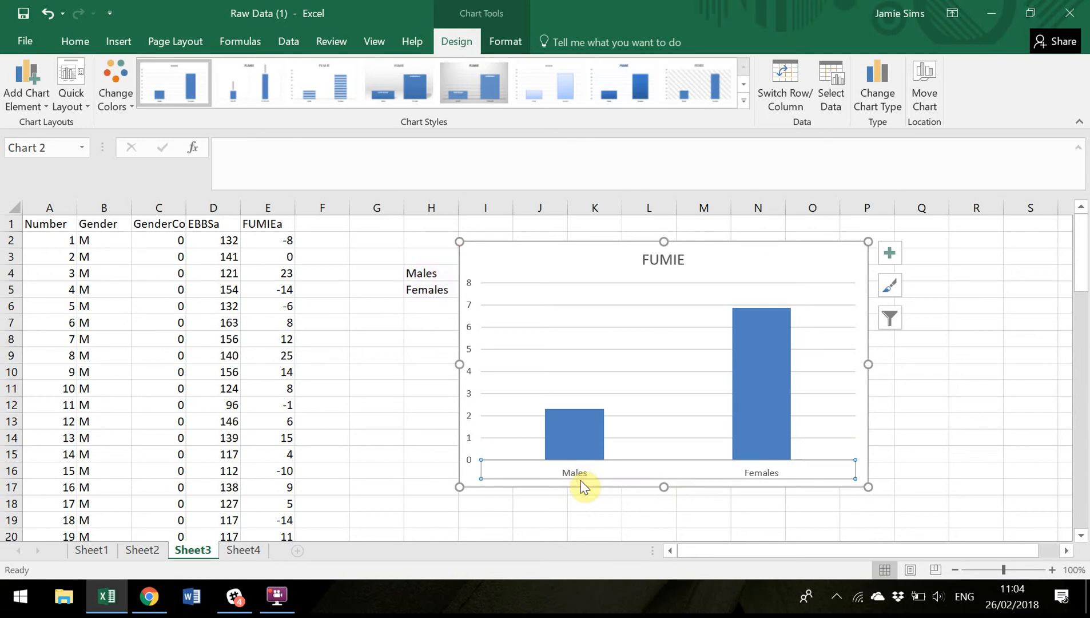
{"action": "left_click", "coordinate": [22, 99]}
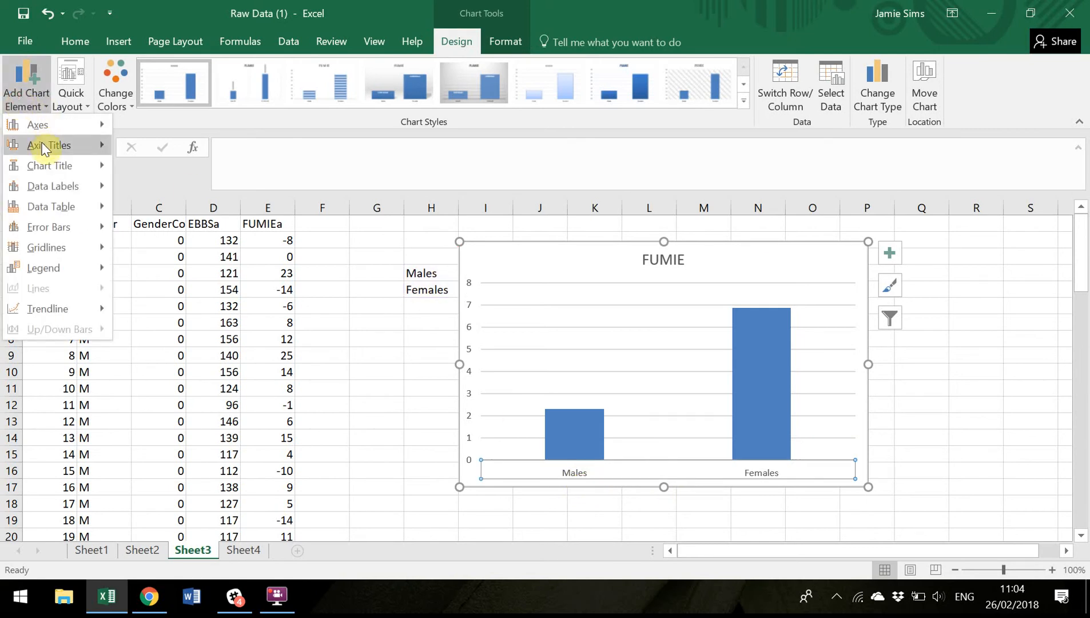
{"action": "mouse_move", "coordinate": [43, 146]}
{"action": "left_click", "coordinate": [192, 152]}
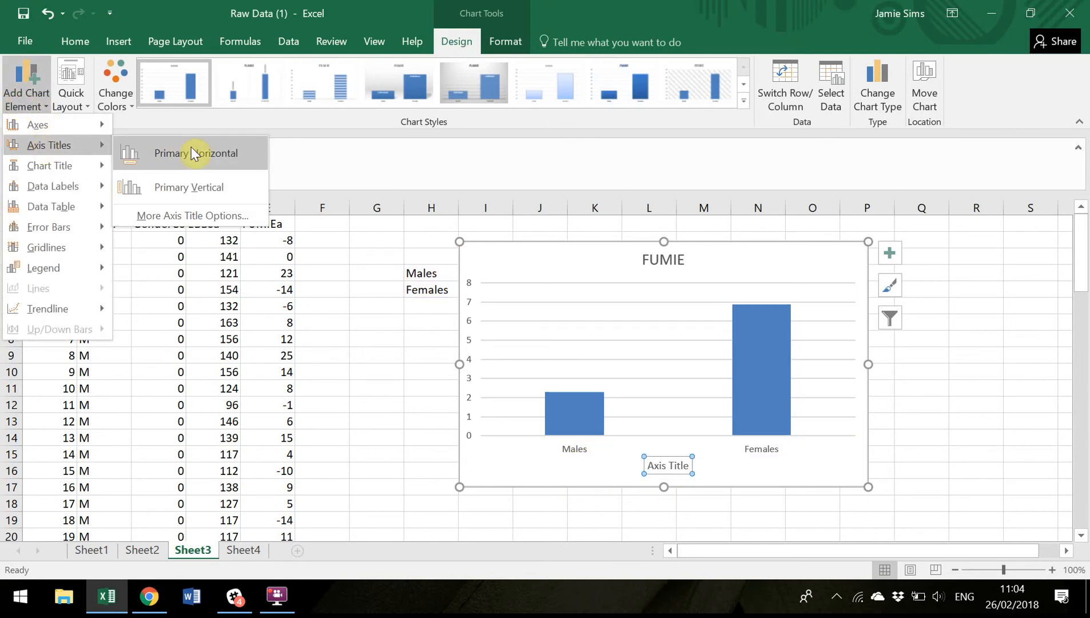
{"action": "left_click", "coordinate": [375, 148]}
{"action": "type", "text": "Geng"}
{"action": "key", "text": "BackSpace"}
{"action": "type", "text": "der"}
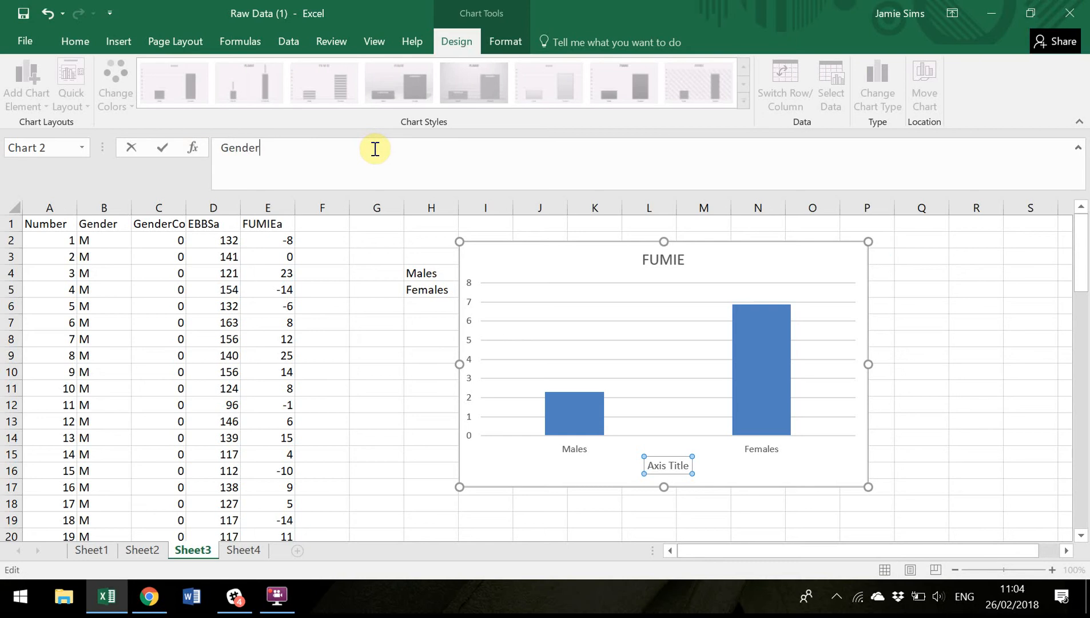
{"action": "key", "text": "Return"}
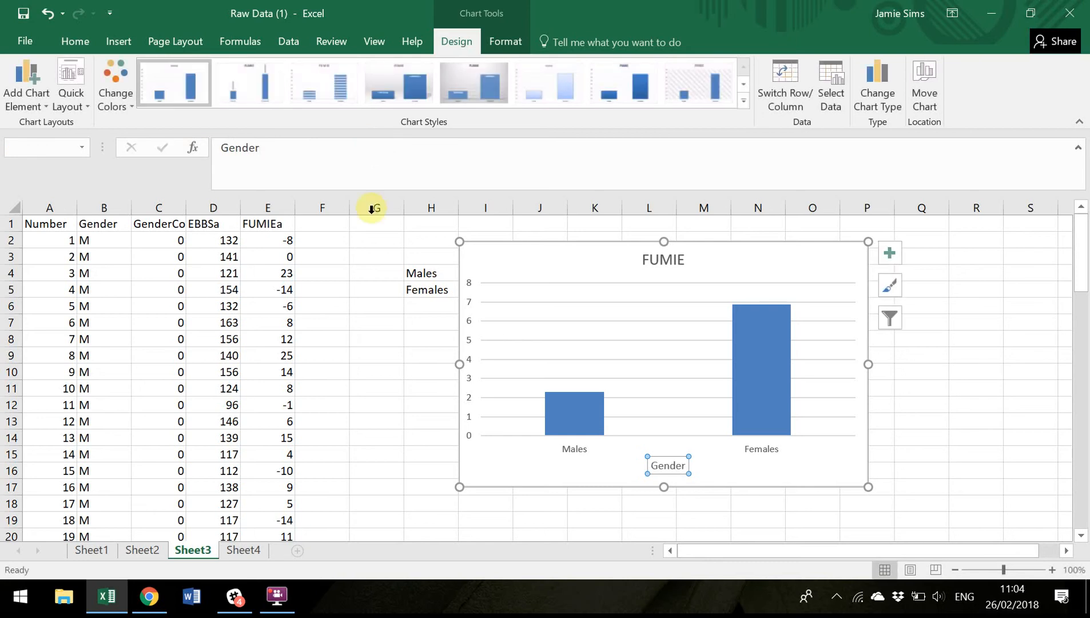
Step: Add a primary vertical axis title reading "Mean FUMIE Result" to the column chart
{"action": "left_click", "coordinate": [30, 103]}
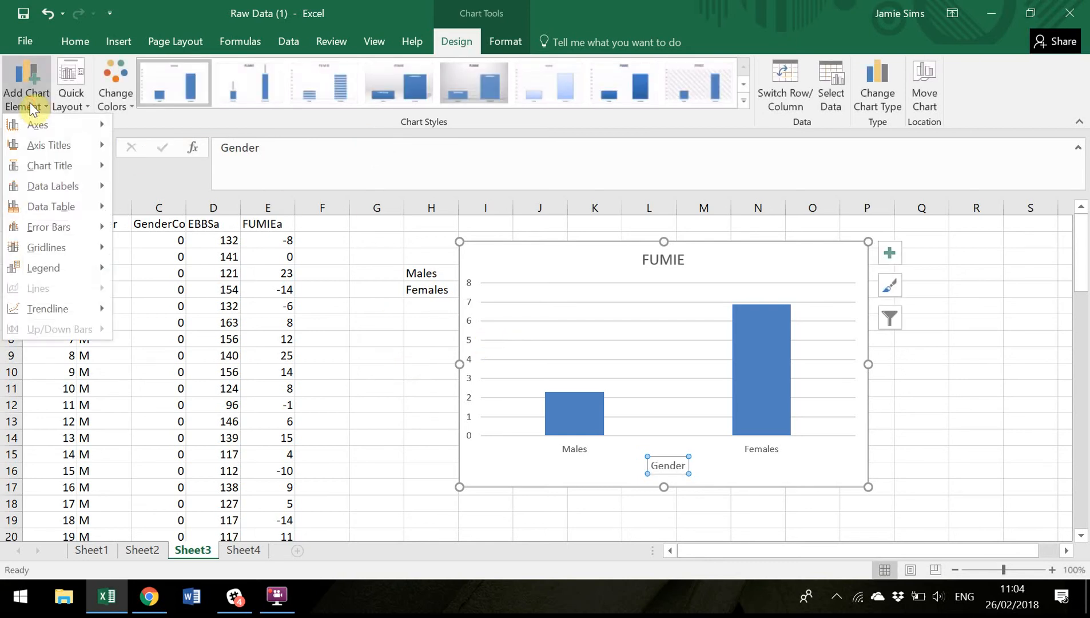
{"action": "mouse_move", "coordinate": [59, 141]}
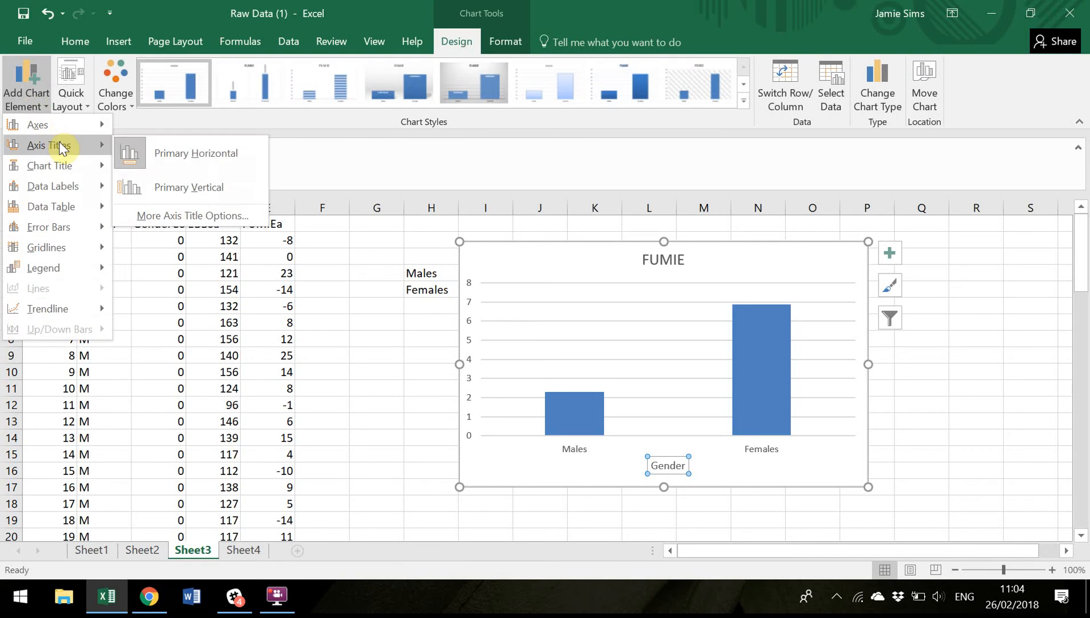
{"action": "left_click", "coordinate": [222, 181]}
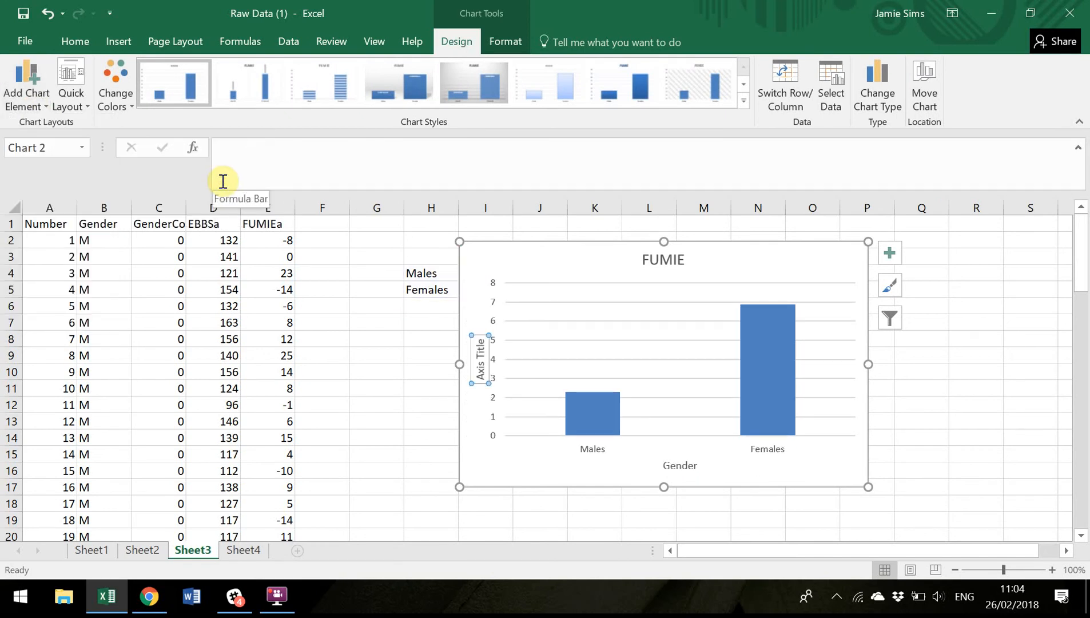
{"action": "type", "text": "Aver"}
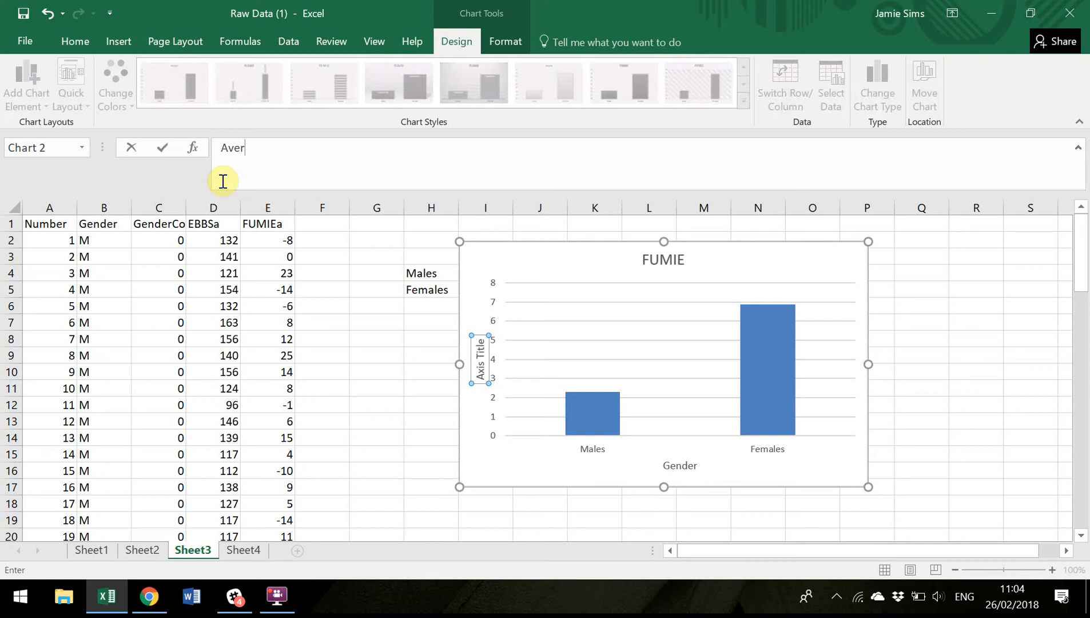
{"action": "key", "text": "BackSpace"}
{"action": "key", "text": "BackSpace"}
{"action": "key", "text": "BackSpace"}
{"action": "type", "text": "Mean FUMIE result"}
{"action": "key", "text": "BackSpace"}
{"action": "key", "text": "BackSpace"}
{"action": "key", "text": "BackSpace"}
{"action": "key", "text": "BackSpace"}
{"action": "key", "text": "BackSpace"}
{"action": "key", "text": "BackSpace"}
{"action": "type", "text": "Result"}
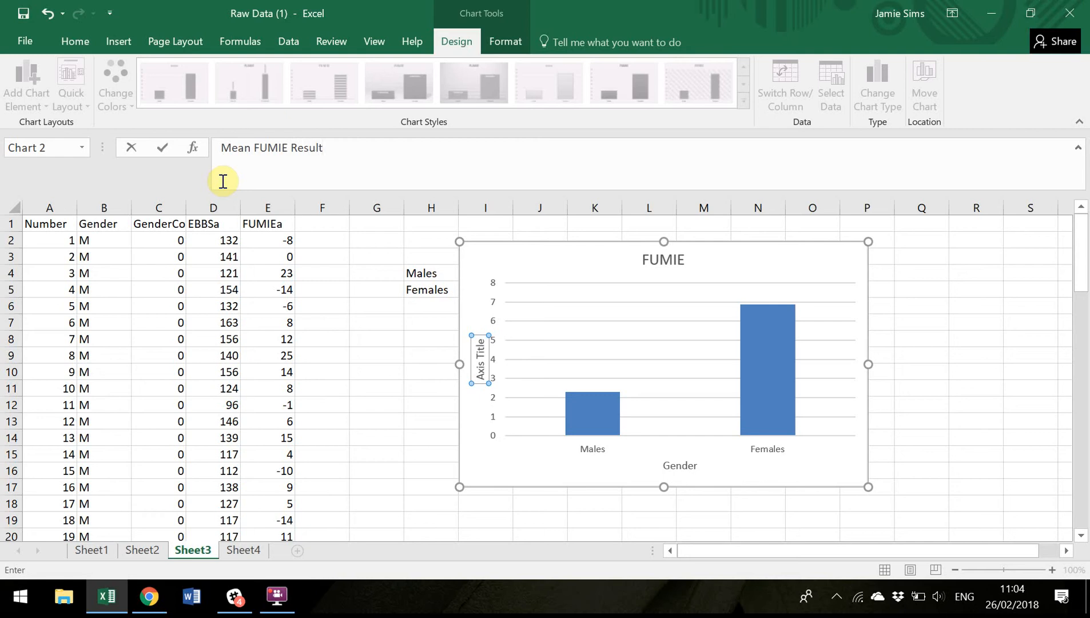
{"action": "key", "text": "Return"}
Step: Change the chart title to "Column Graph showing the difference in mean results on the FUMIE" and deselect the chart
{"action": "left_click", "coordinate": [659, 257]}
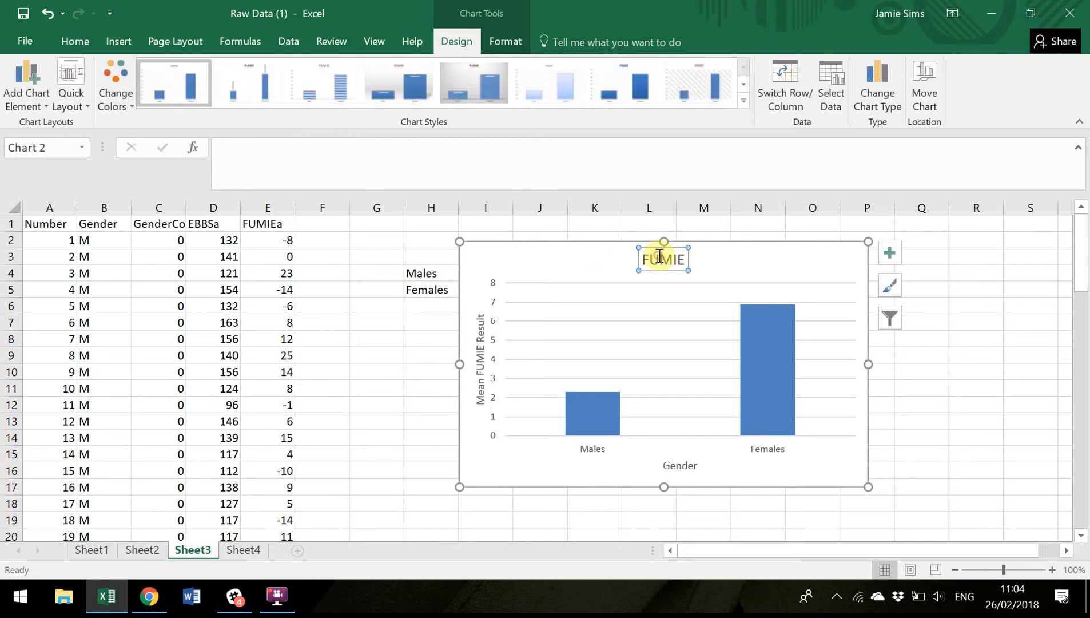
{"action": "double_click", "coordinate": [660, 257]}
{"action": "type", "text": "Column Gra"}
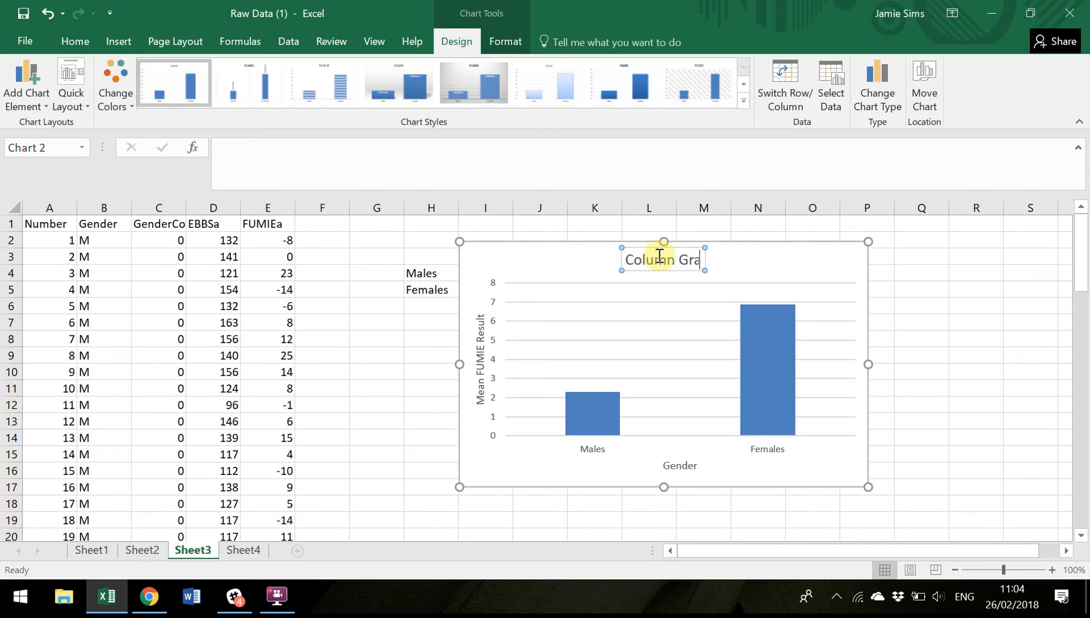
{"action": "type", "text": "ph showing"}
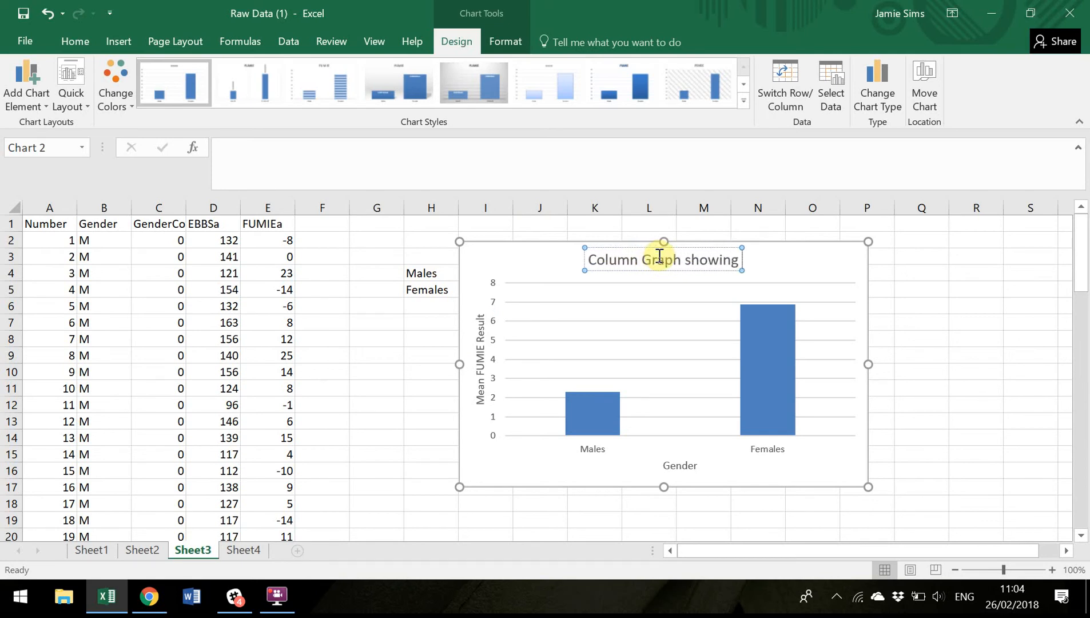
{"action": "type", "text": " the"}
{"action": "type", "text": " mean d"}
{"action": "key", "text": "BackSpace"}
{"action": "key", "text": "BackSpace"}
{"action": "key", "text": "BackSpace"}
{"action": "key", "text": "BackSpace"}
{"action": "key", "text": "BackSpace"}
{"action": "key", "text": "BackSpace"}
{"action": "type", "text": "d"}
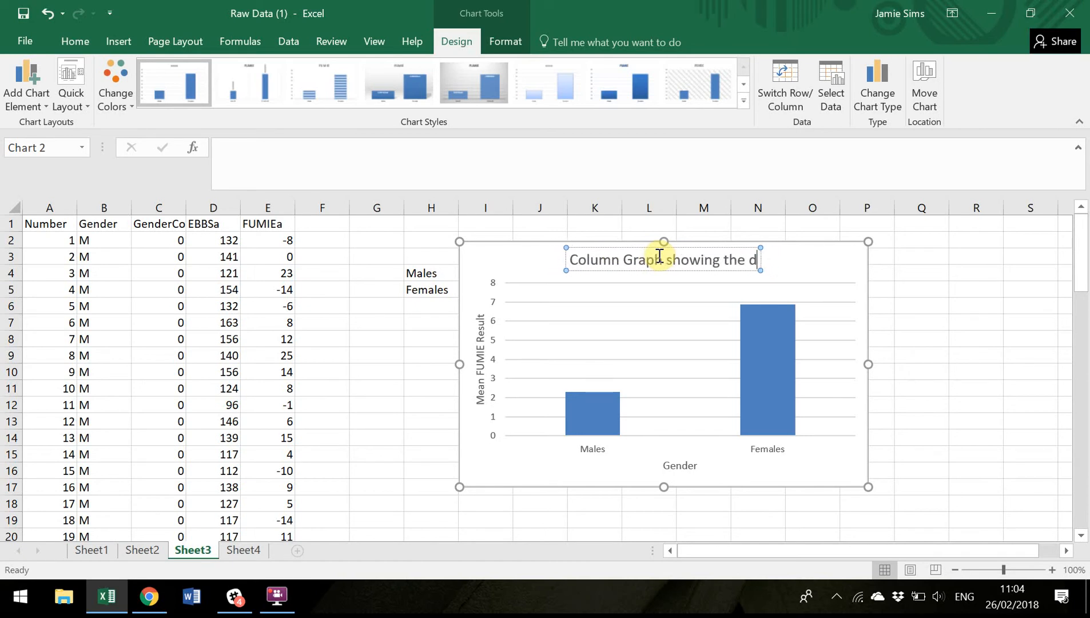
{"action": "type", "text": "ifference in mea"}
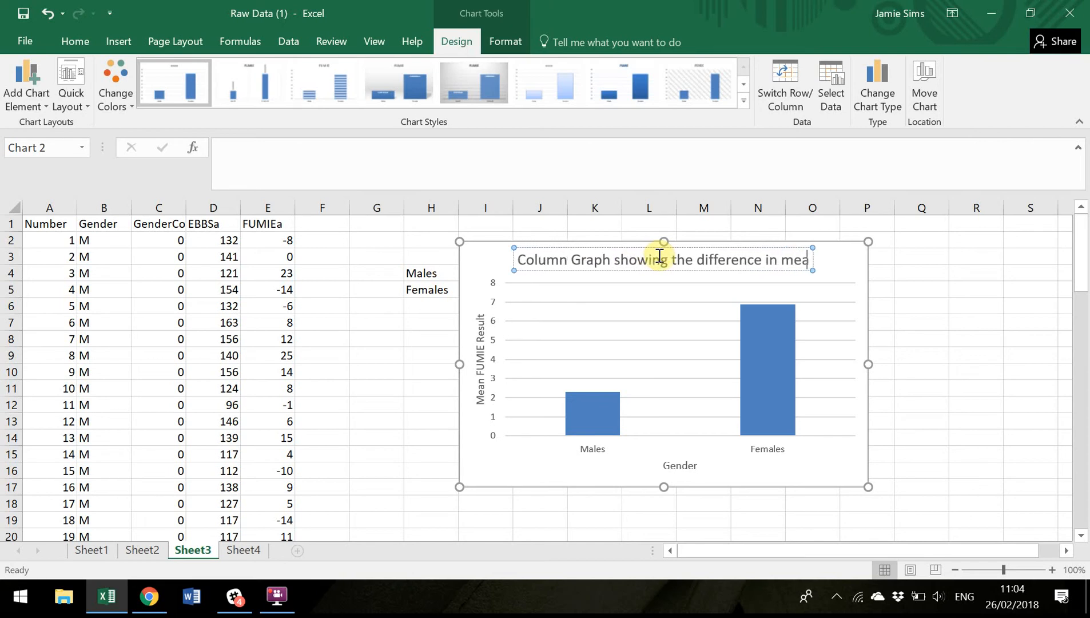
{"action": "type", "text": "n resul"}
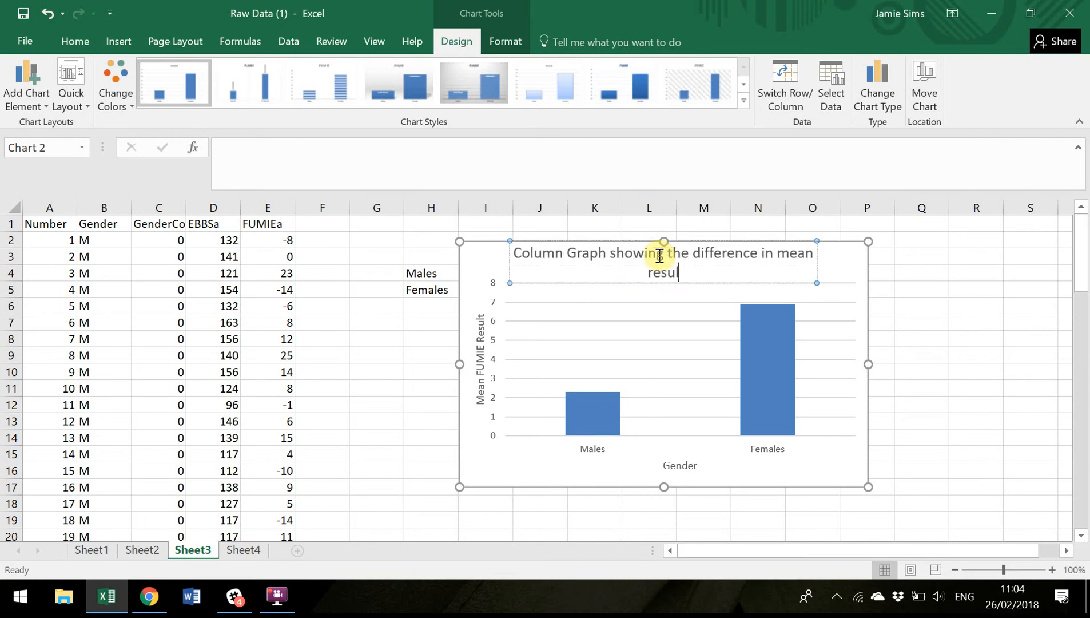
{"action": "type", "text": "ts on the FUMIE"}
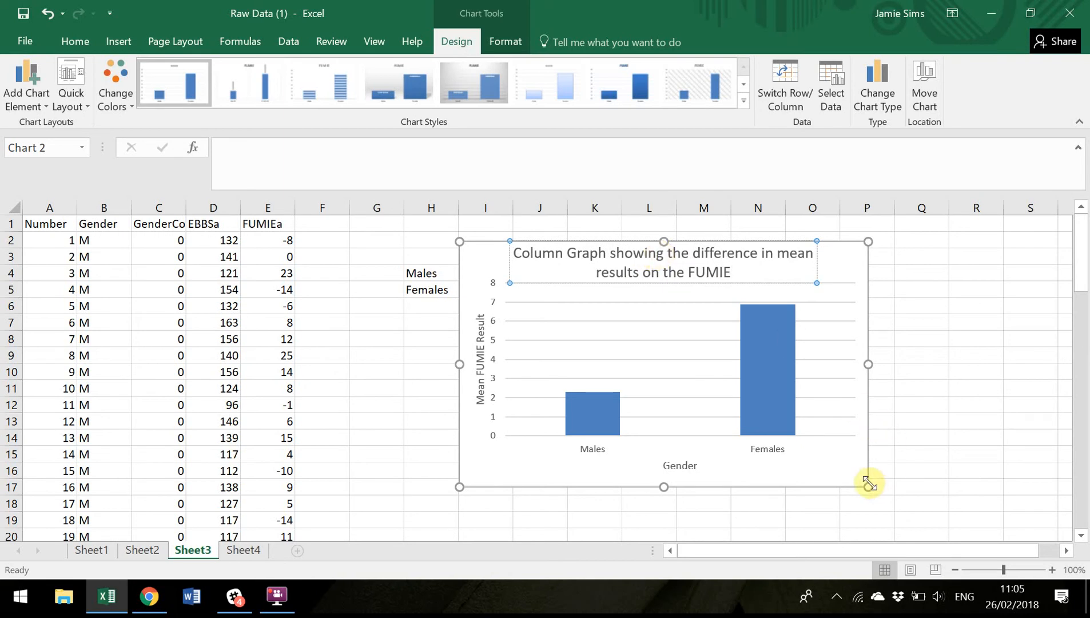
{"action": "left_click", "coordinate": [910, 483]}
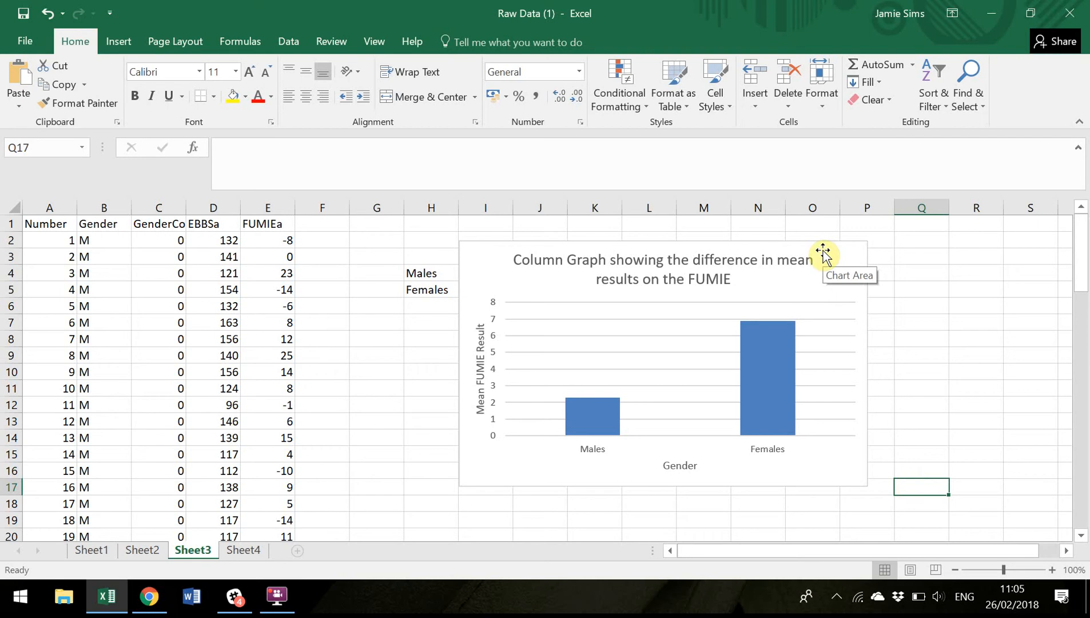
Step: Move the column chart below the summary table and set up a second table with "FUMIE" in L3, "Males" in K4 and "Females" in K5
{"action": "left_click_drag", "start_coordinate": [823, 252], "coordinate": [783, 365]}
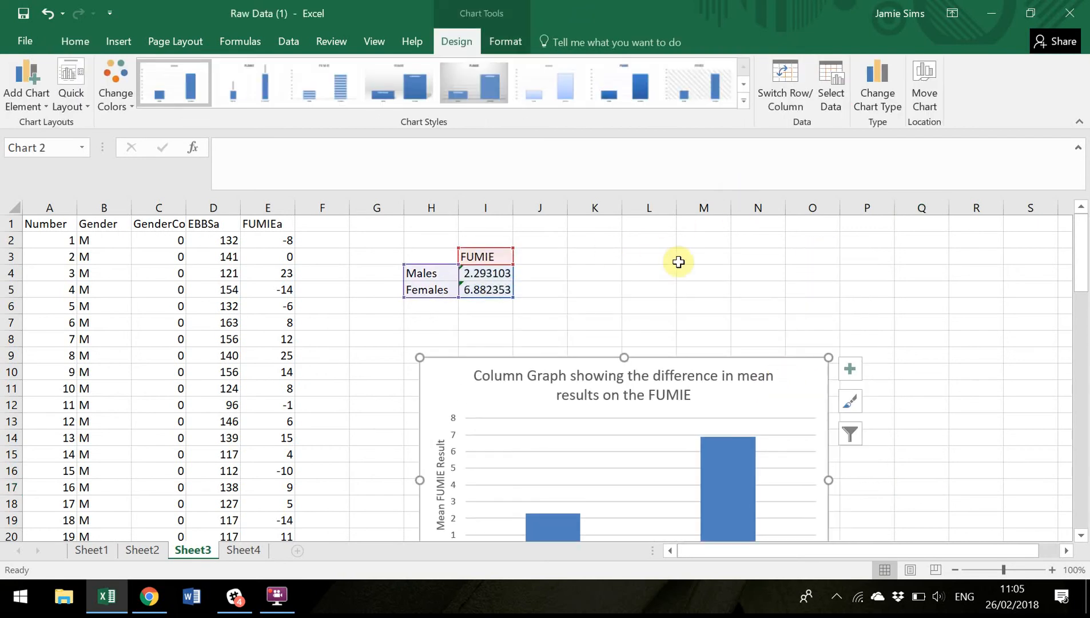
{"action": "left_click", "coordinate": [644, 255]}
{"action": "type", "text": "FUMIE"}
{"action": "key", "text": "Return"}
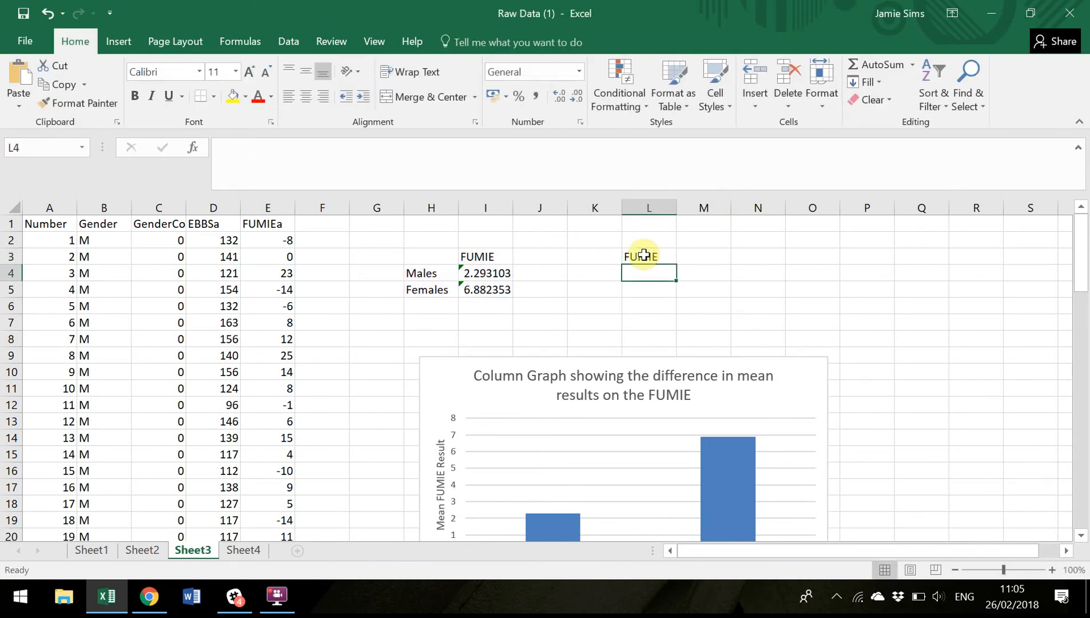
{"action": "key", "text": "Left"}
{"action": "type", "text": "Males"}
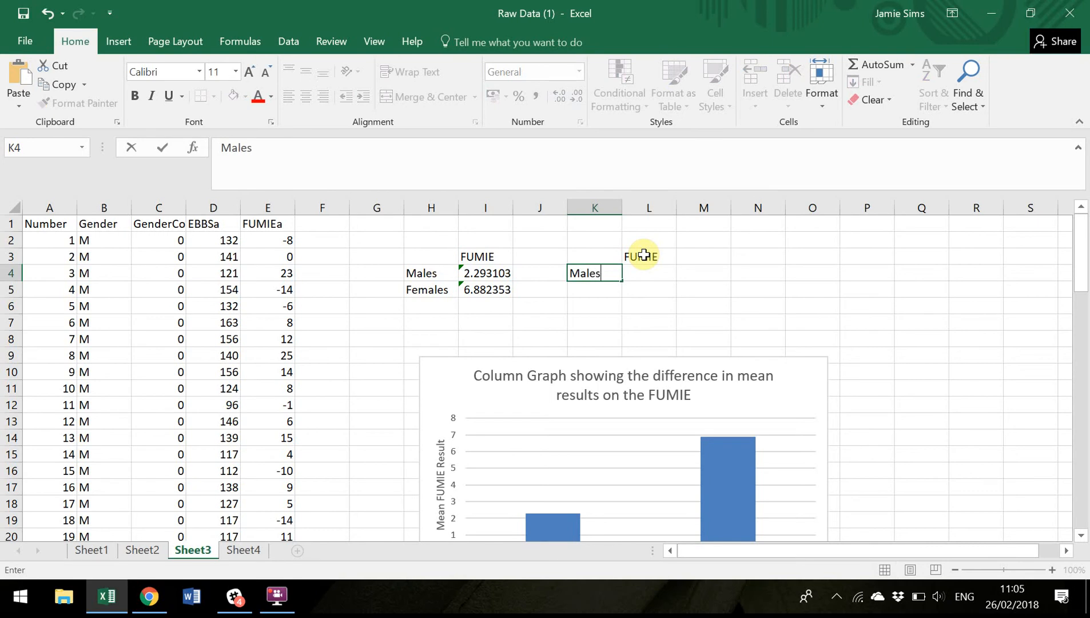
{"action": "key", "text": "Return"}
{"action": "type", "text": "Females"}
{"action": "key", "text": "Return"}
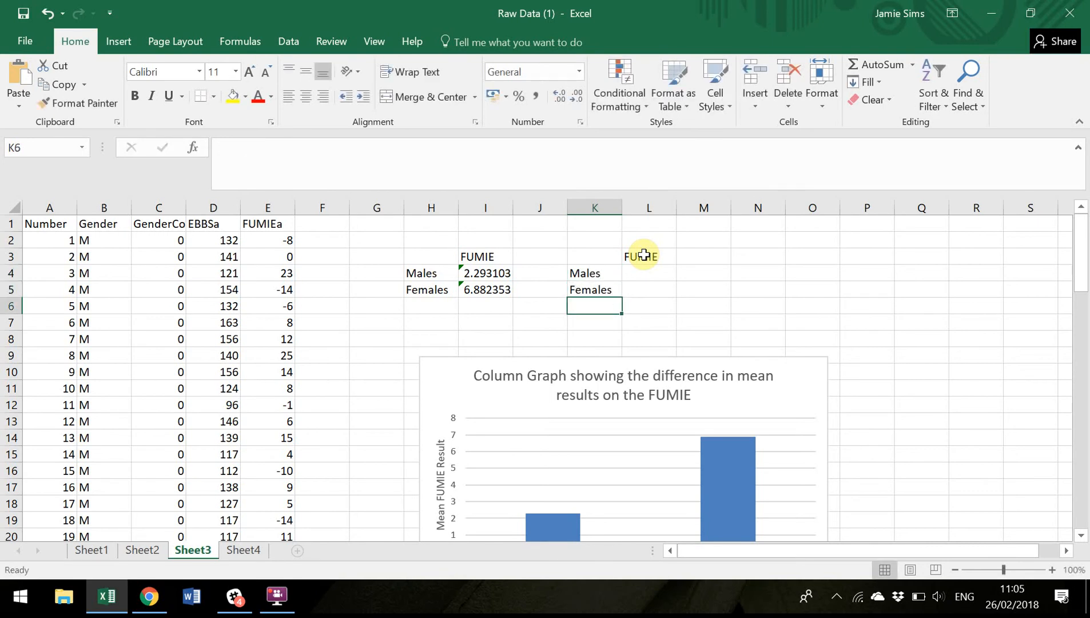
Step: Sort columns A to E by the FUMIEa cell values from smallest to largest, treating the first row as headers
{"action": "left_click", "coordinate": [485, 272]}
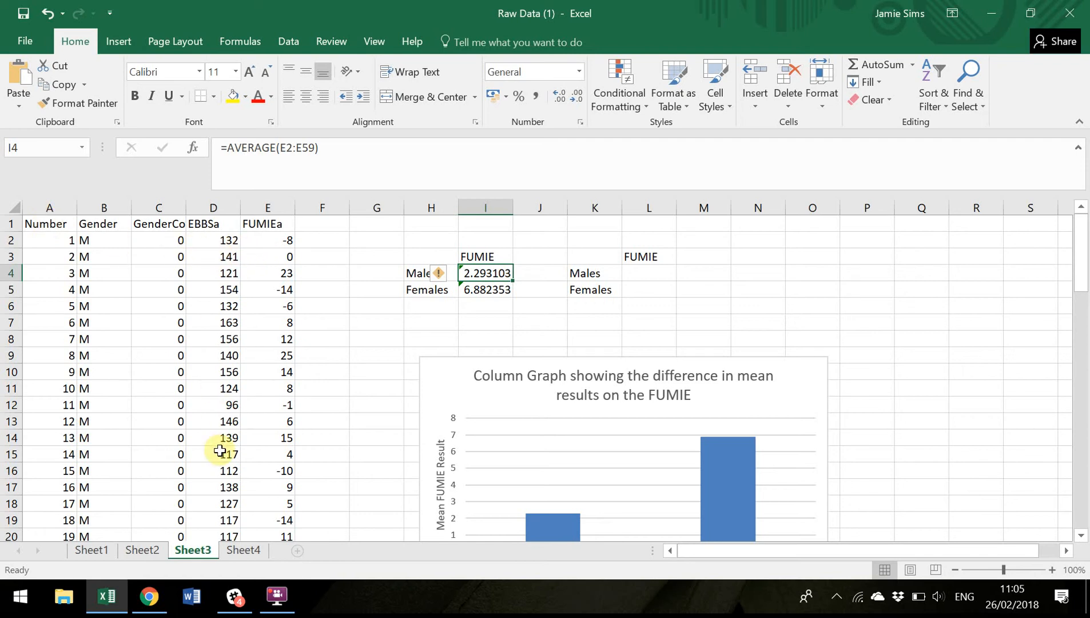
{"action": "left_click_drag", "start_coordinate": [51, 204], "coordinate": [260, 198]}
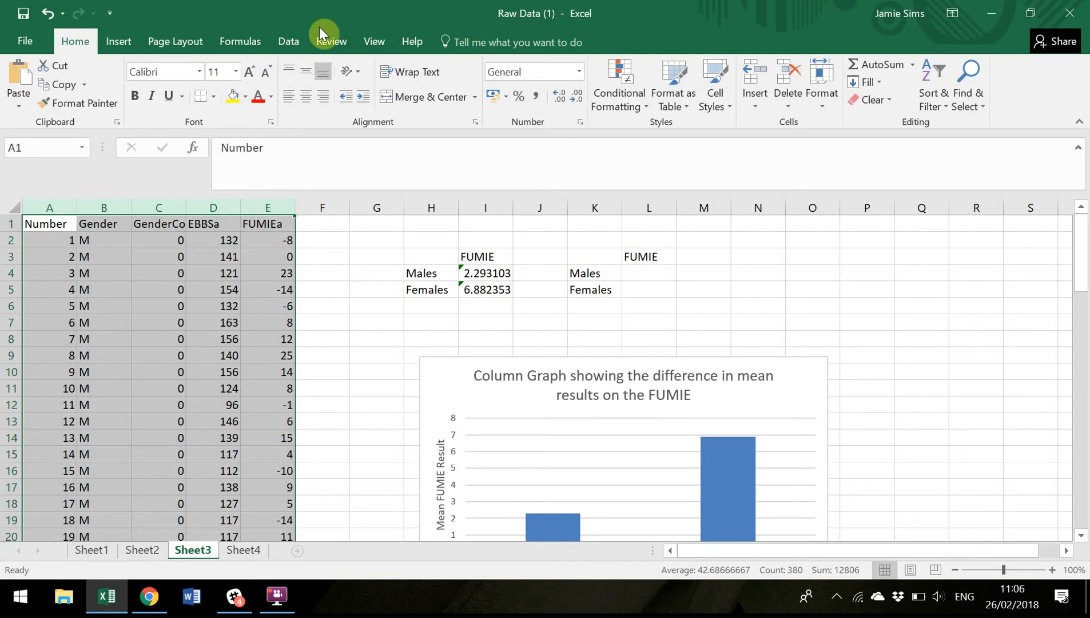
{"action": "left_click", "coordinate": [290, 38]}
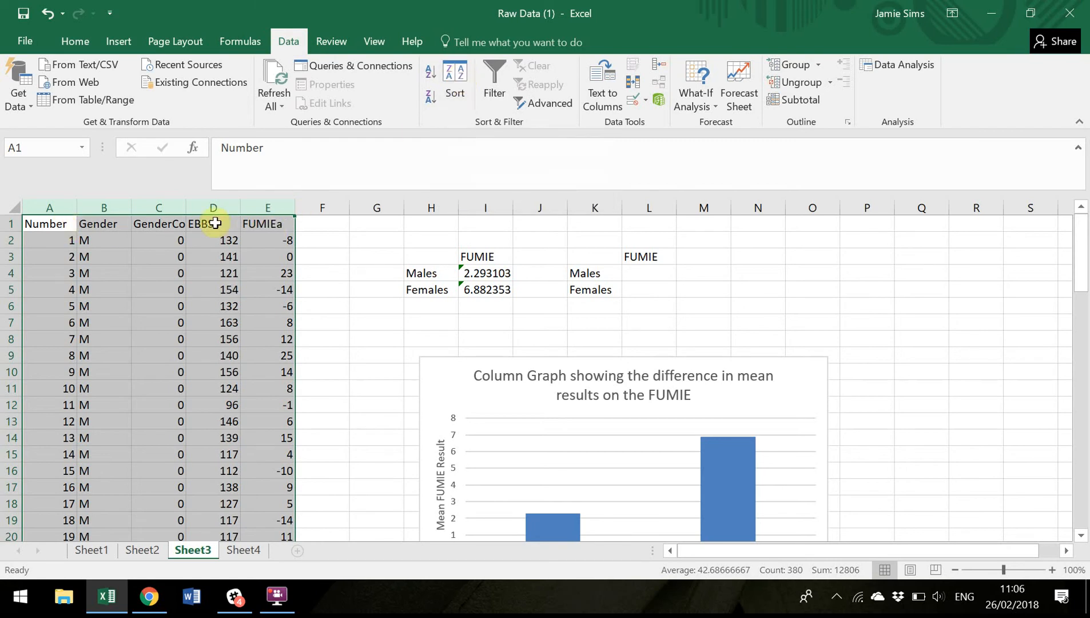
{"action": "left_click", "coordinate": [271, 206]}
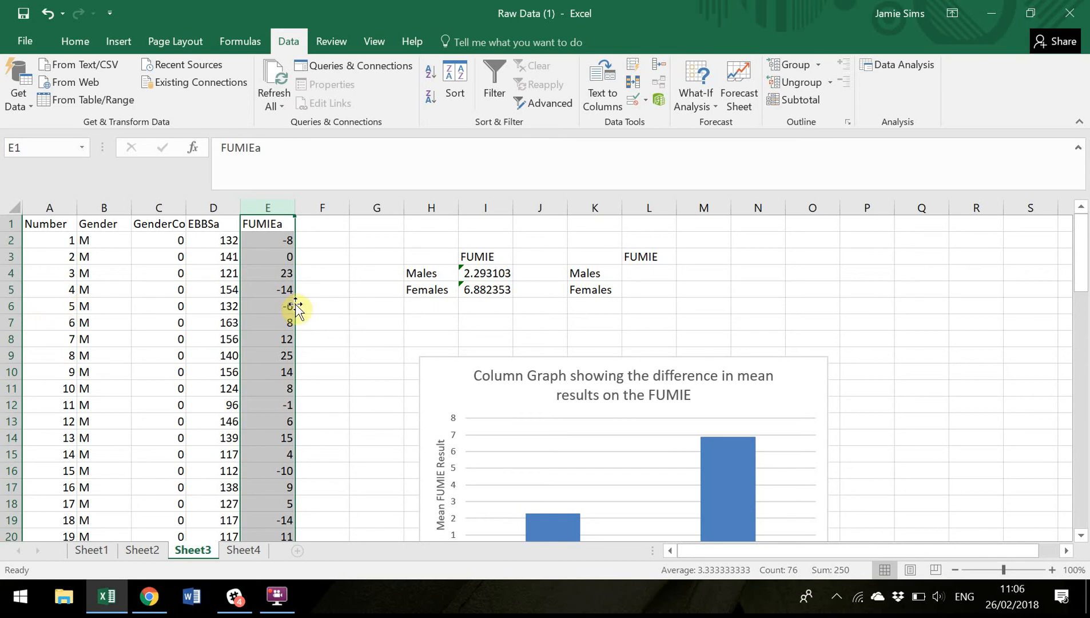
{"action": "left_click", "coordinate": [336, 304]}
{"action": "left_click_drag", "start_coordinate": [50, 197], "coordinate": [263, 207]}
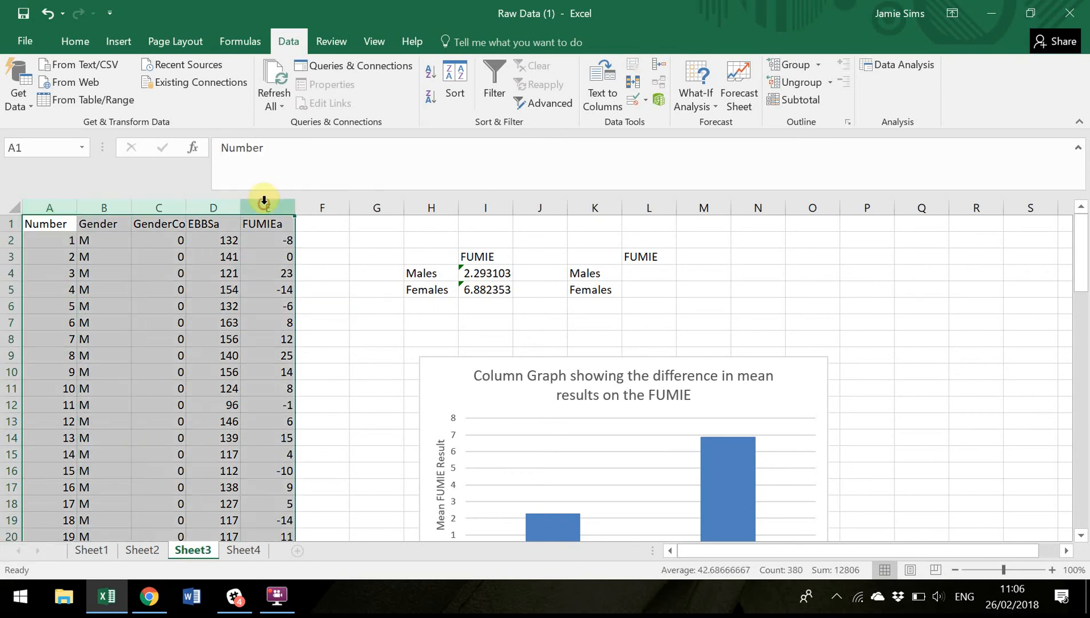
{"action": "left_click", "coordinate": [460, 77]}
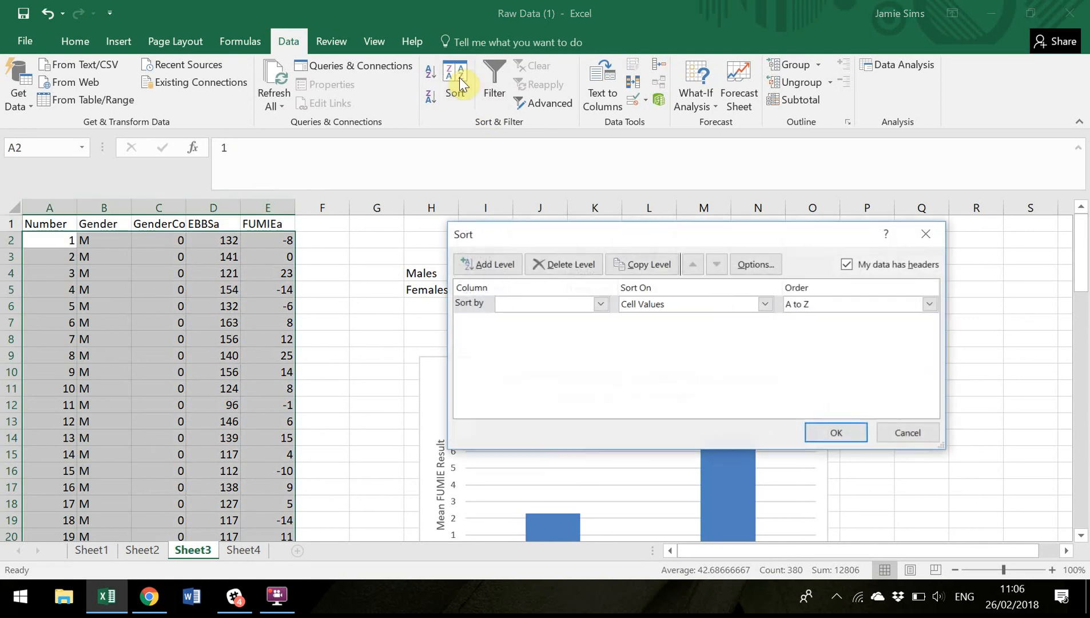
{"action": "left_click", "coordinate": [602, 309]}
{"action": "left_click", "coordinate": [519, 368]}
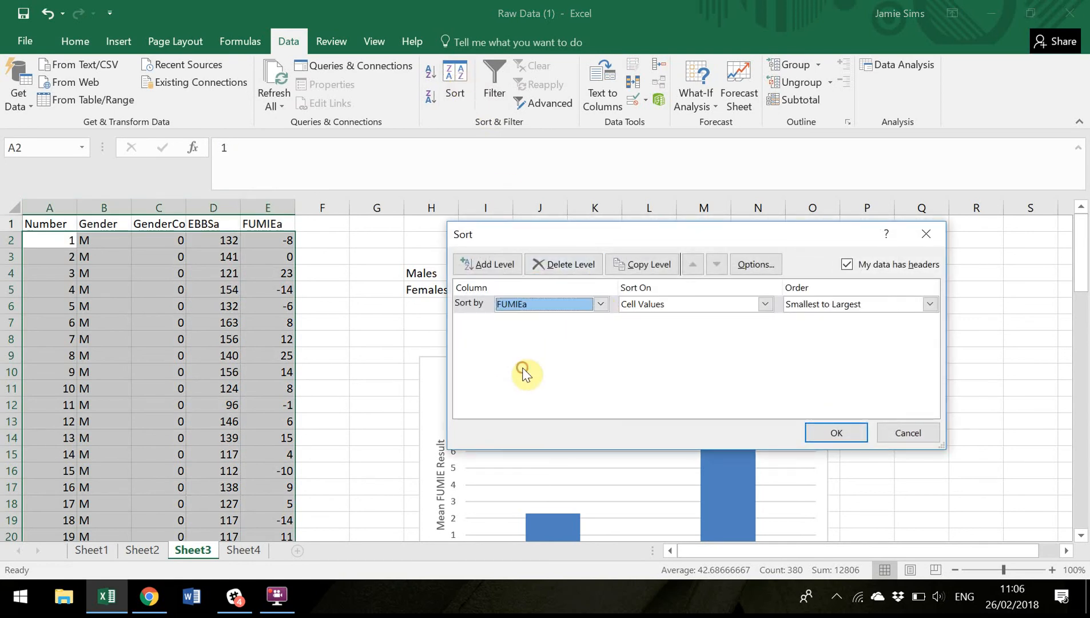
{"action": "left_click", "coordinate": [929, 306]}
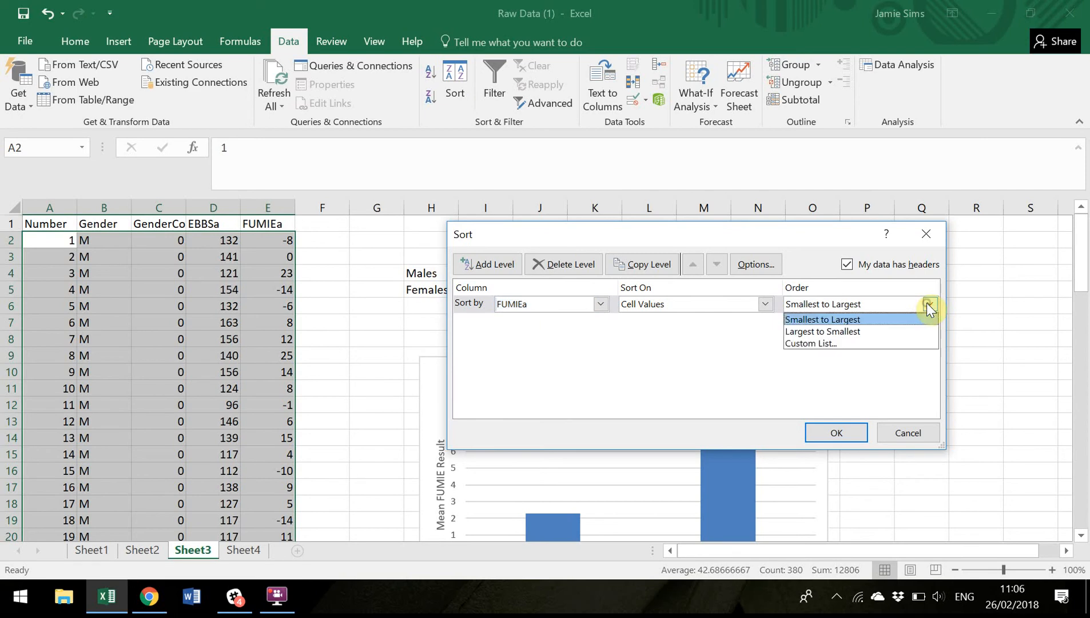
{"action": "left_click", "coordinate": [836, 433]}
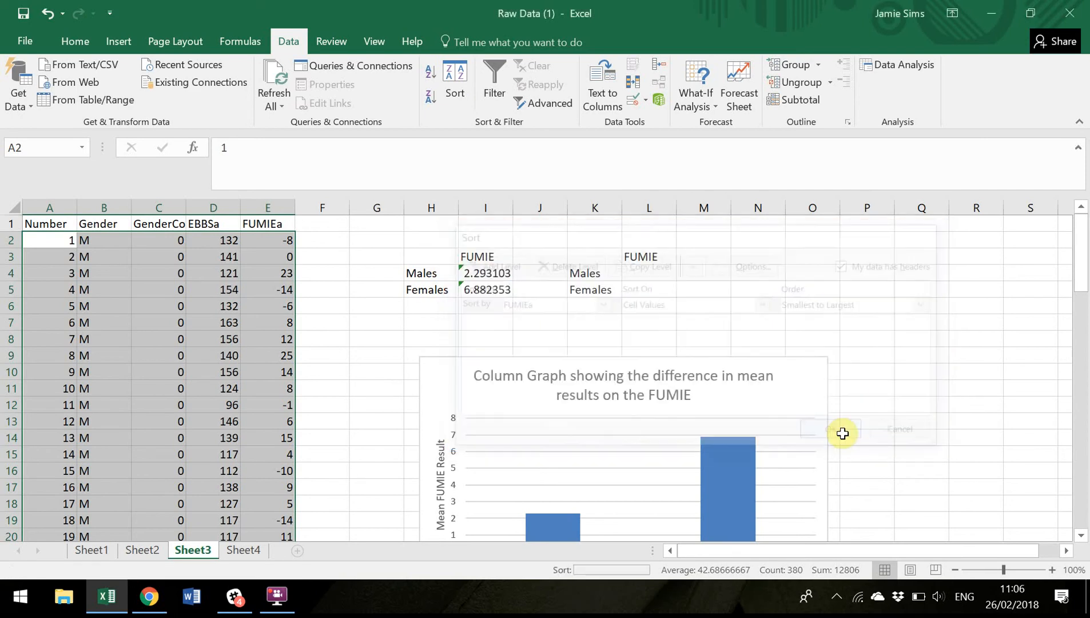
{"action": "left_click", "coordinate": [353, 383]}
{"action": "left_click", "coordinate": [352, 383]}
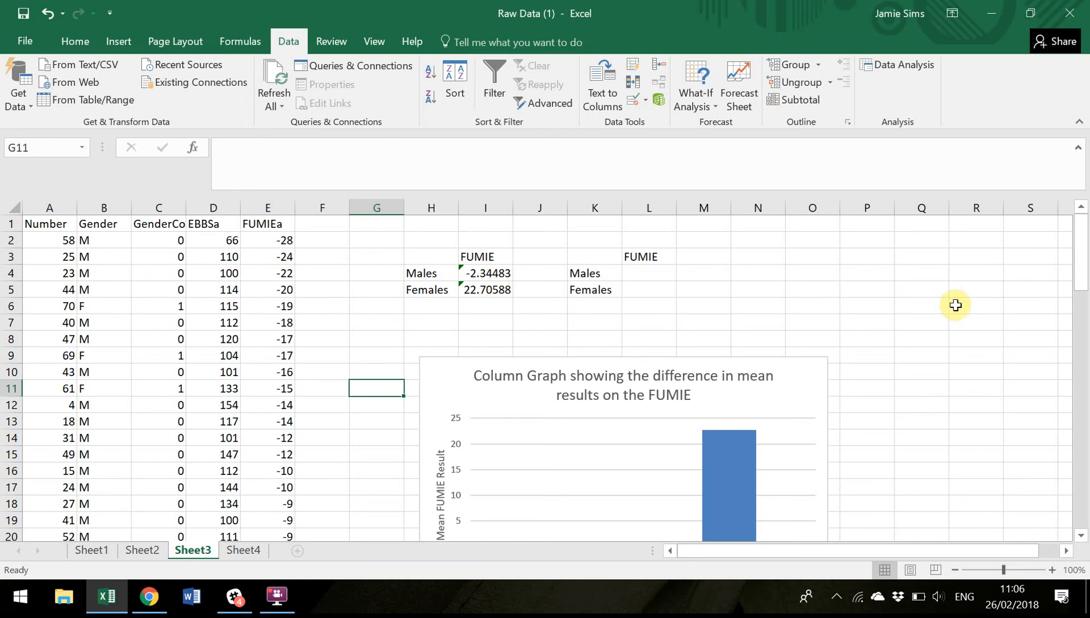
Step: Examine the range used by the Males average formula in I4 against the sorted FUMIEa data
{"action": "left_click_drag", "start_coordinate": [1084, 263], "coordinate": [1083, 243]}
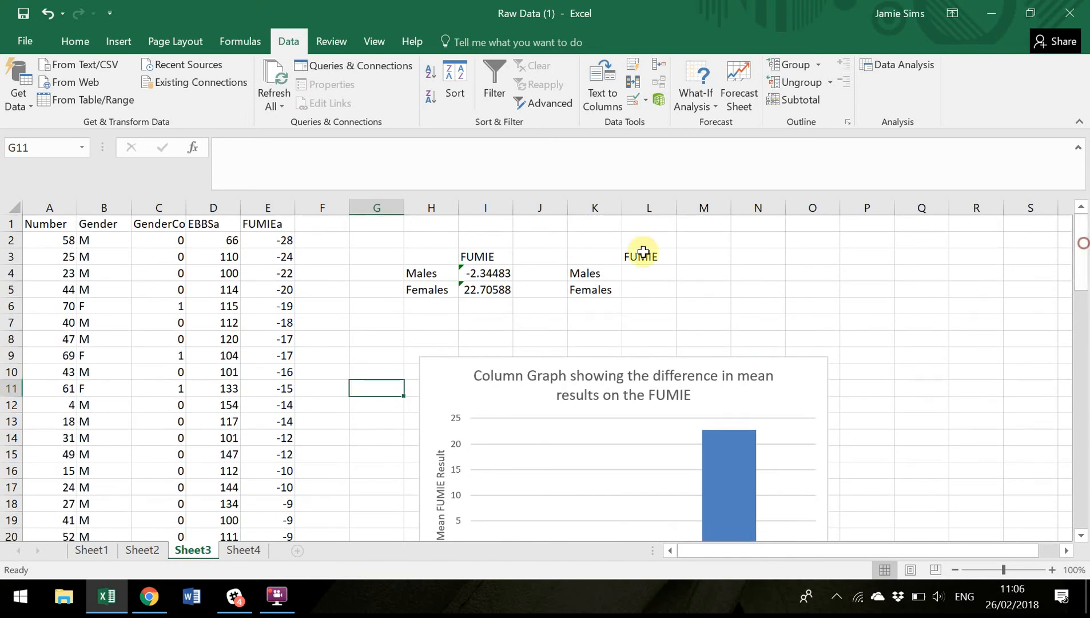
{"action": "left_click", "coordinate": [493, 276]}
{"action": "double_click", "coordinate": [494, 276]}
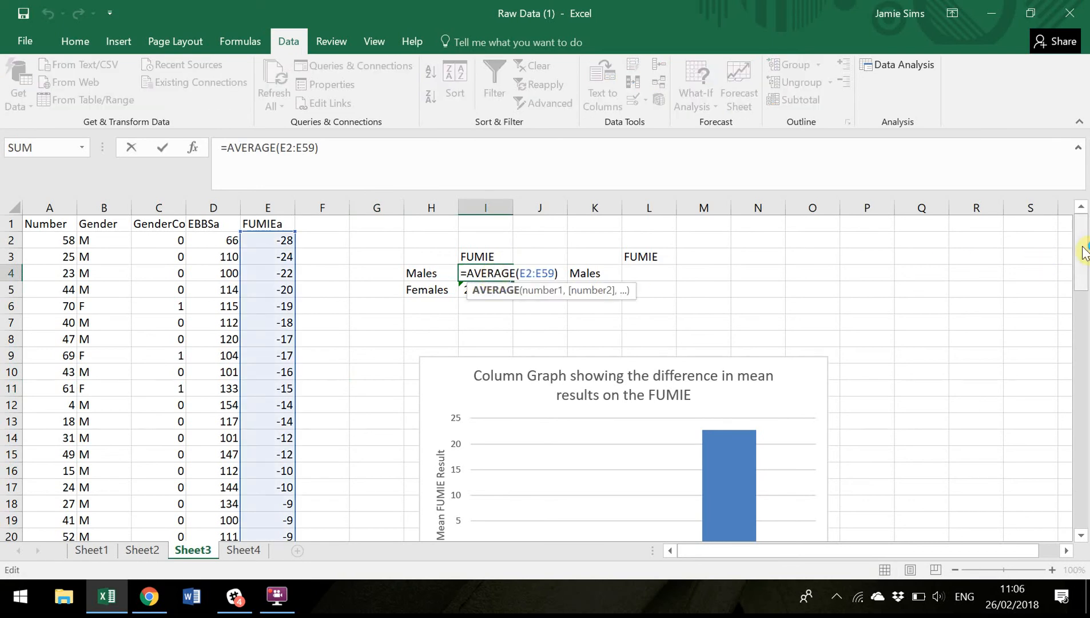
{"action": "left_click_drag", "start_coordinate": [1083, 252], "coordinate": [1084, 234]}
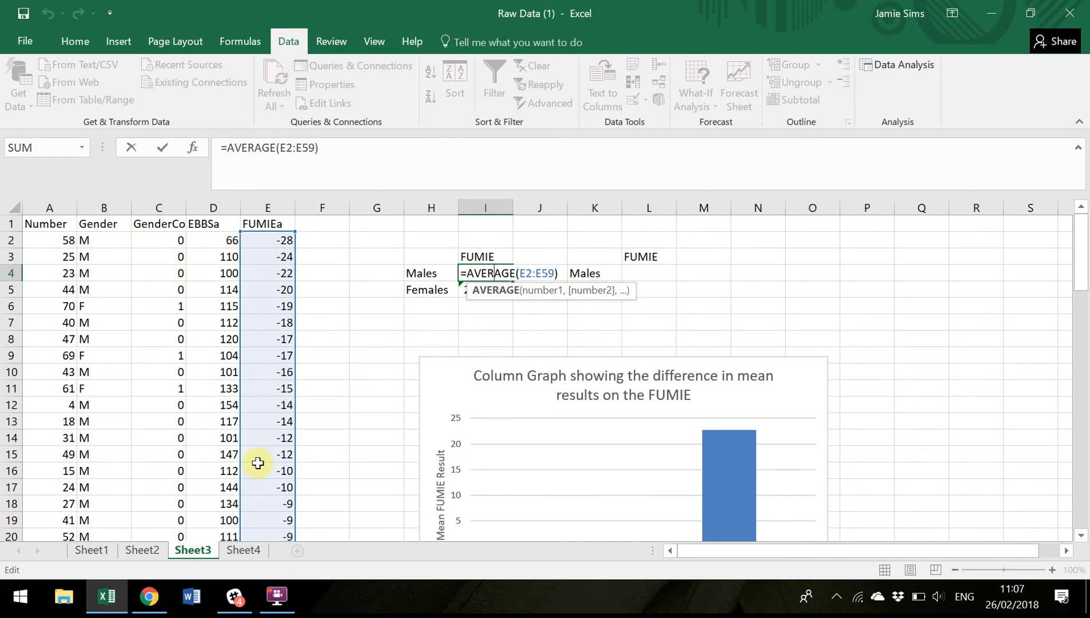
{"action": "left_click_drag", "start_coordinate": [1081, 286], "coordinate": [1083, 237]}
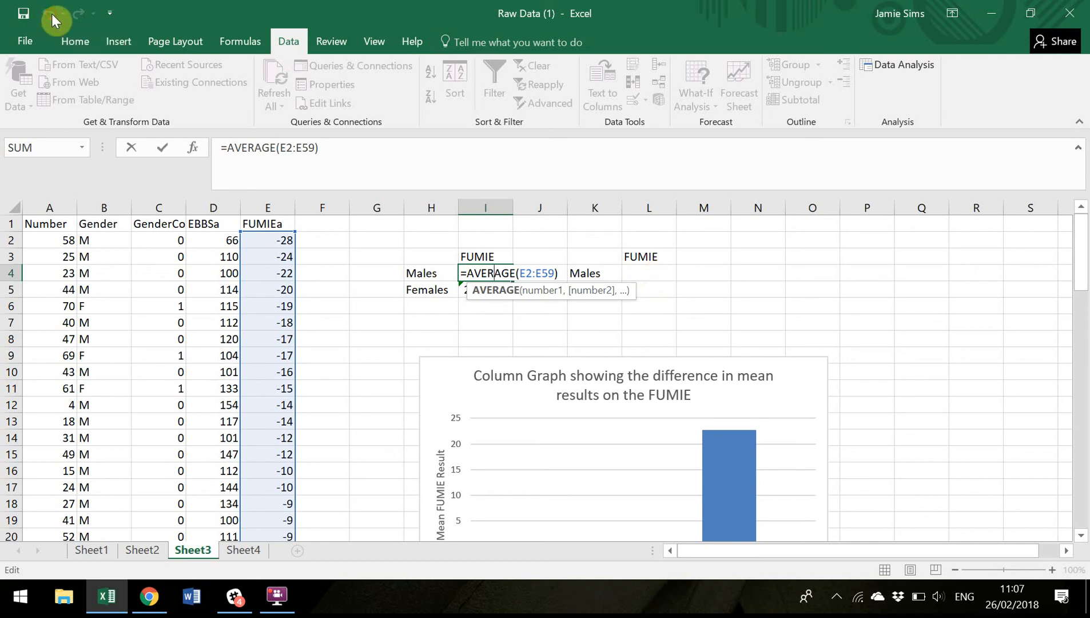
{"action": "key", "text": "ctrl+Return"}
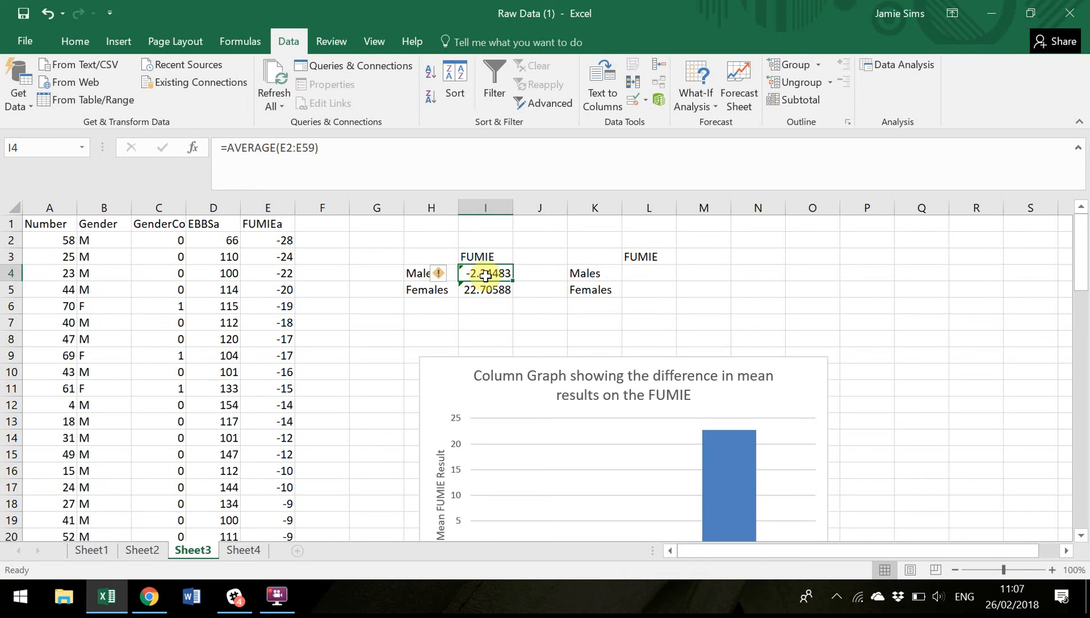
{"action": "left_click", "coordinate": [294, 147]}
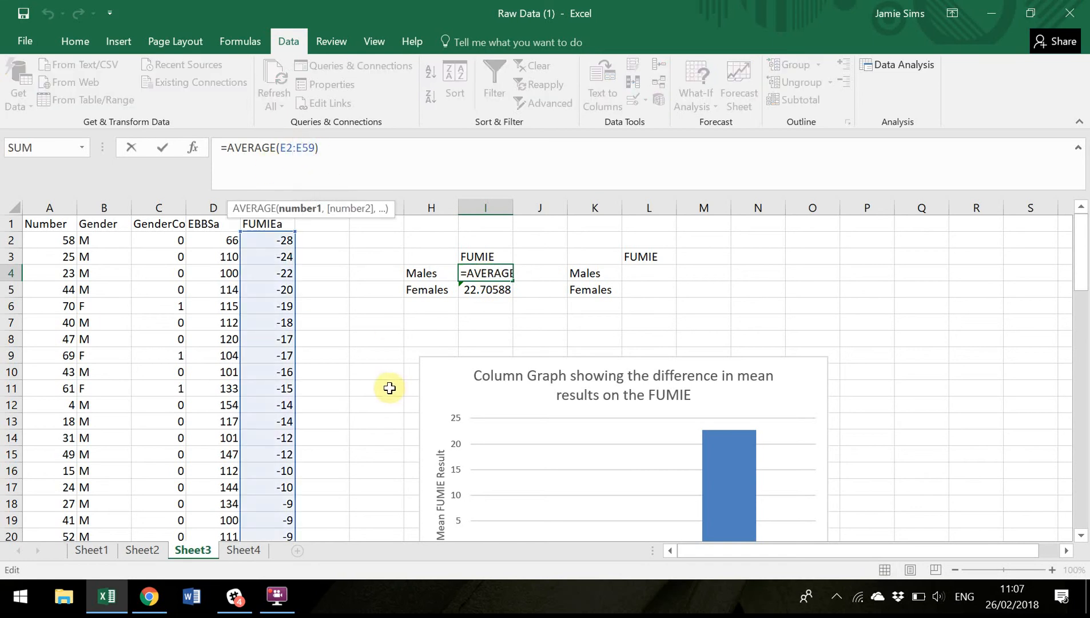
{"action": "left_click", "coordinate": [363, 385]}
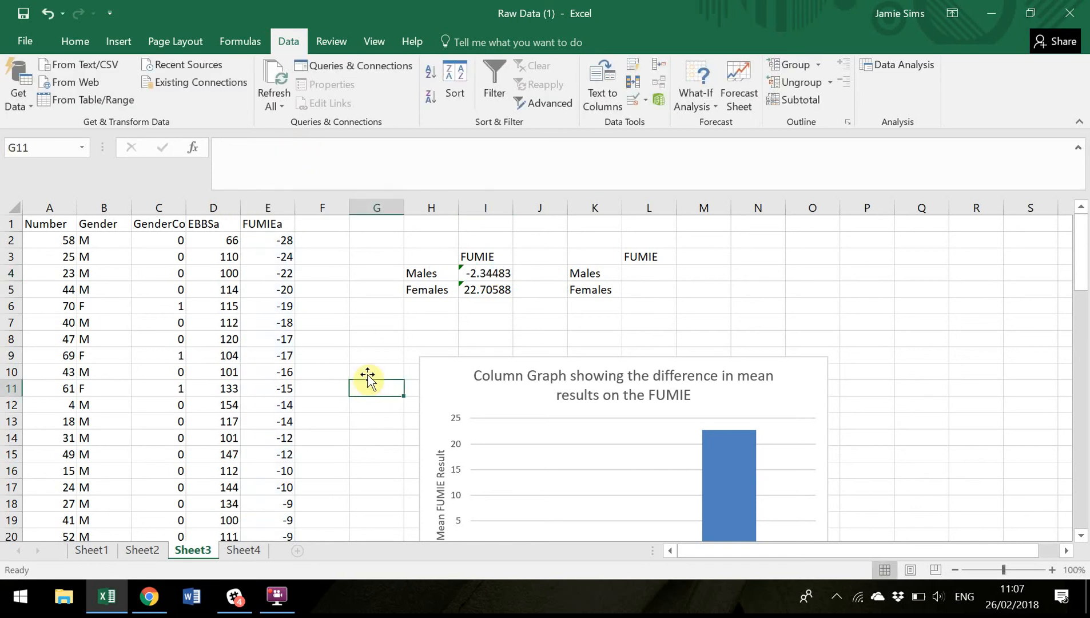
{"action": "left_click", "coordinate": [491, 273]}
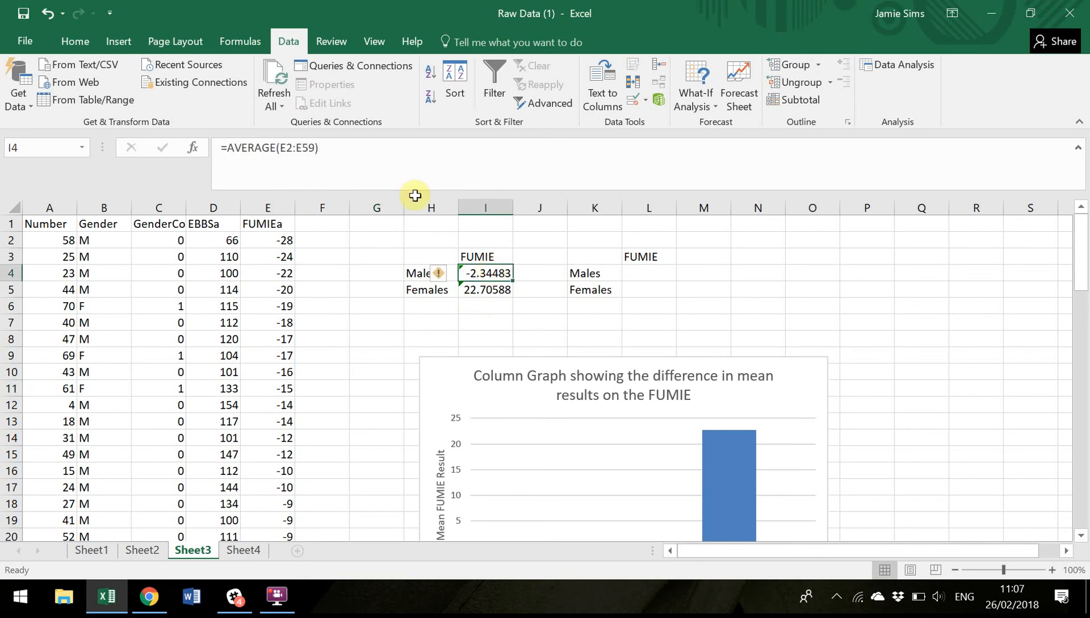
{"action": "left_click", "coordinate": [358, 148]}
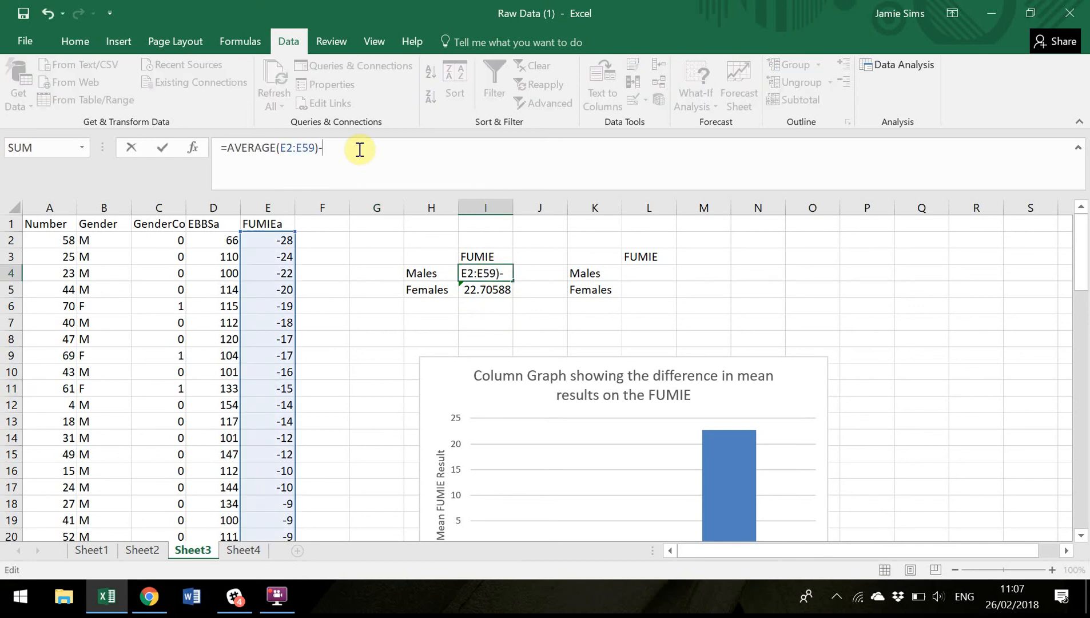
{"action": "type", "text": "-"}
{"action": "left_click", "coordinate": [1052, 438]}
{"action": "left_click", "coordinate": [925, 289]}
{"action": "left_click", "coordinate": [955, 433]}
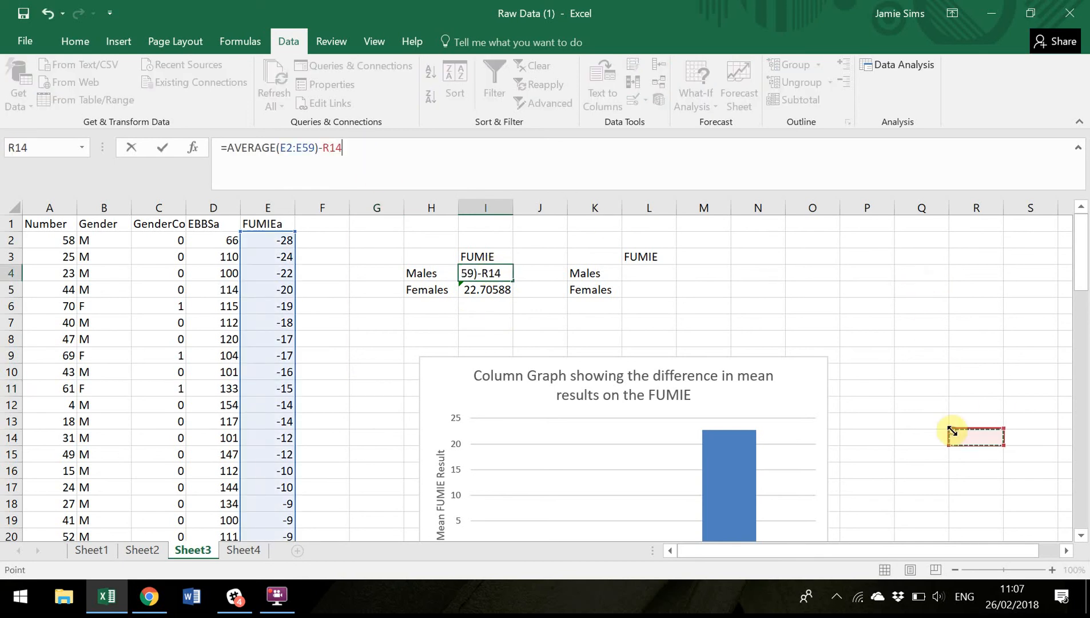
{"action": "left_click", "coordinate": [802, 312]}
{"action": "left_click", "coordinate": [625, 324]}
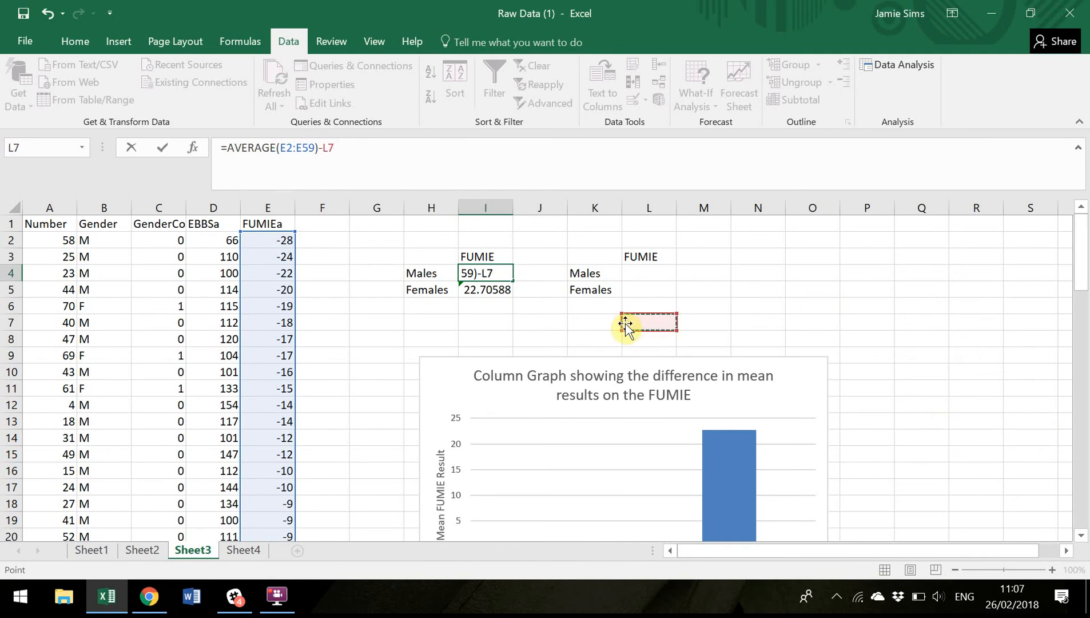
{"action": "key", "text": "Escape"}
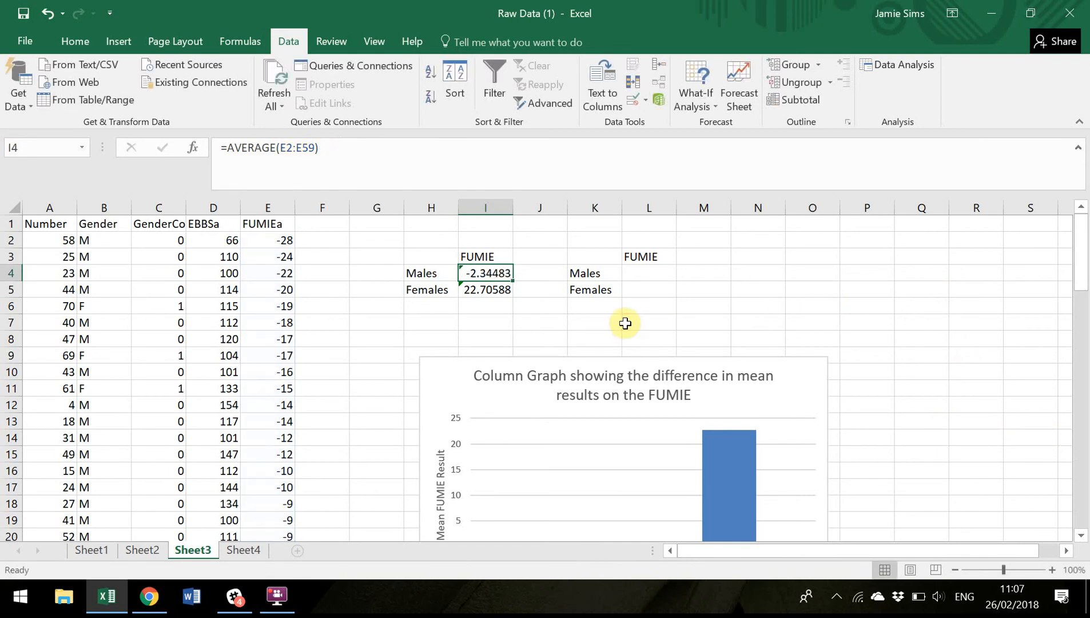
{"action": "left_click", "coordinate": [374, 354]}
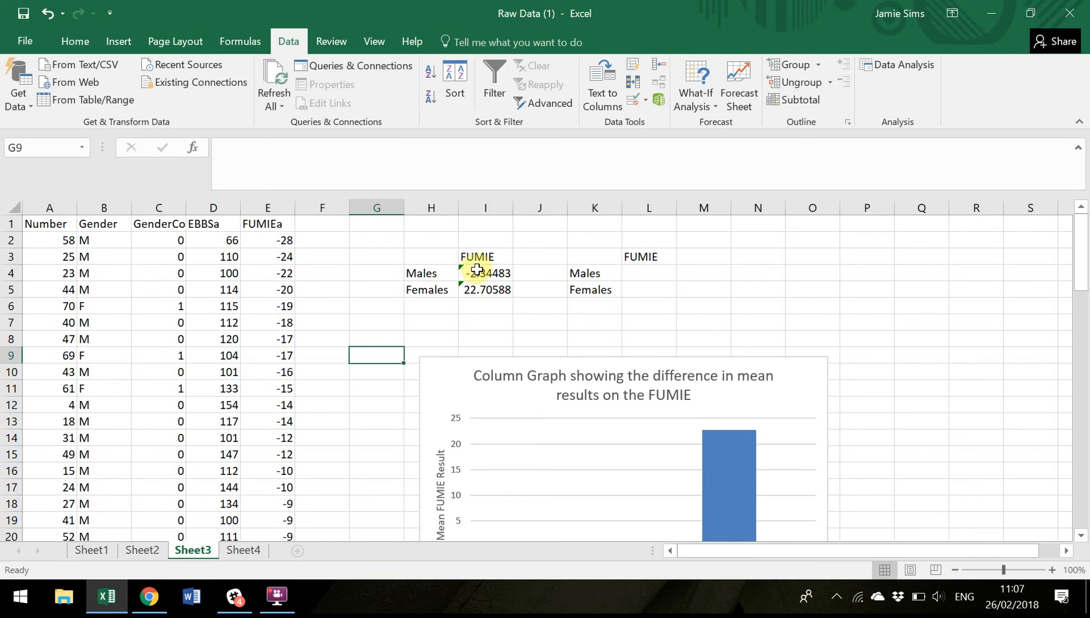
Step: Undo the FUMIEa sort to restore the original row order
{"action": "left_click", "coordinate": [51, 14]}
{"action": "left_click", "coordinate": [51, 14]}
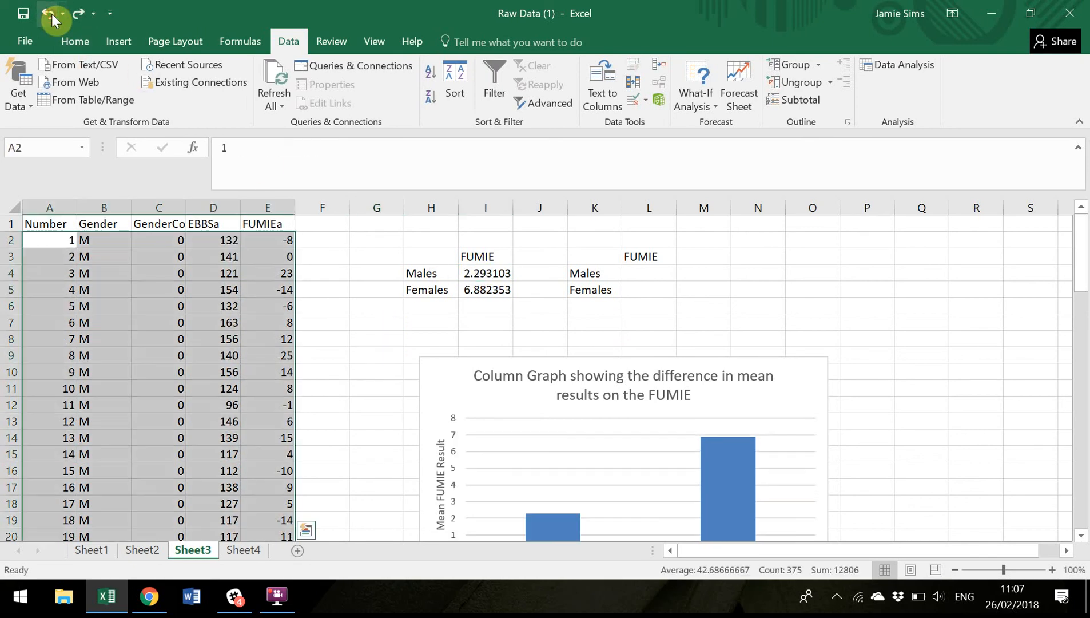
{"action": "left_click", "coordinate": [881, 320]}
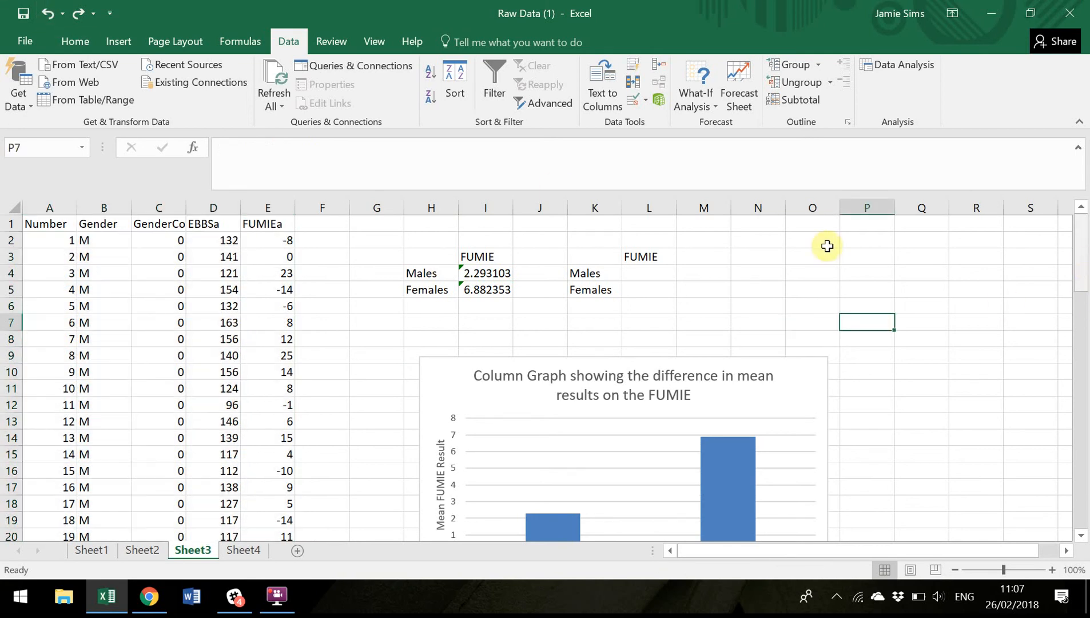
Step: Start an AVERAGEIF formula in L4 for the Males mean, using the gender codes in C2:C76 as the criteria range
{"action": "left_click", "coordinate": [657, 277]}
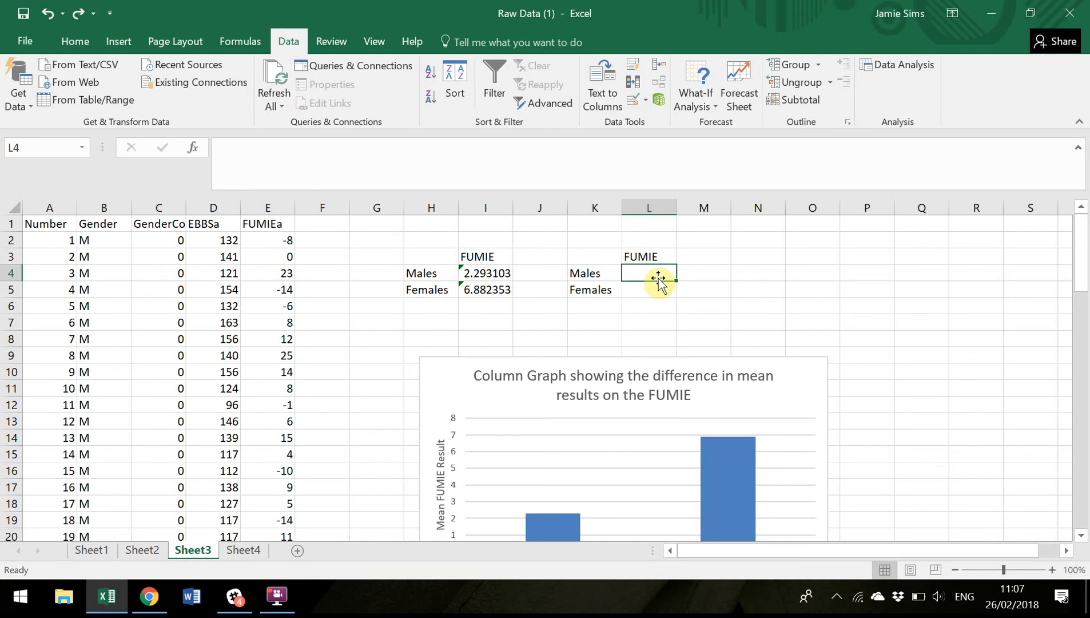
{"action": "type", "text": "="}
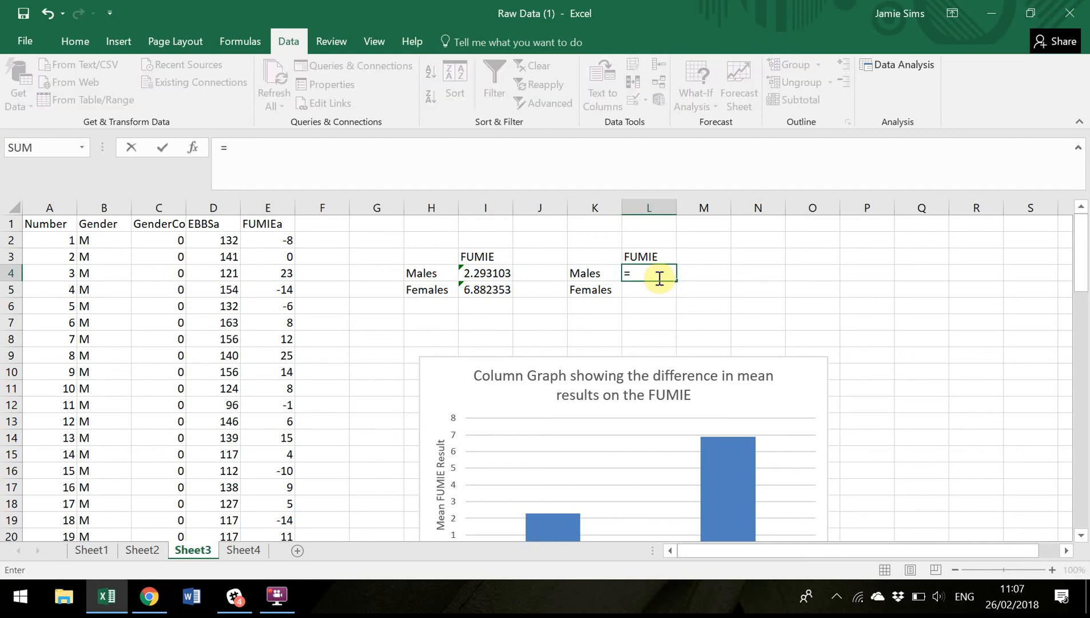
{"action": "type", "text": "aver"}
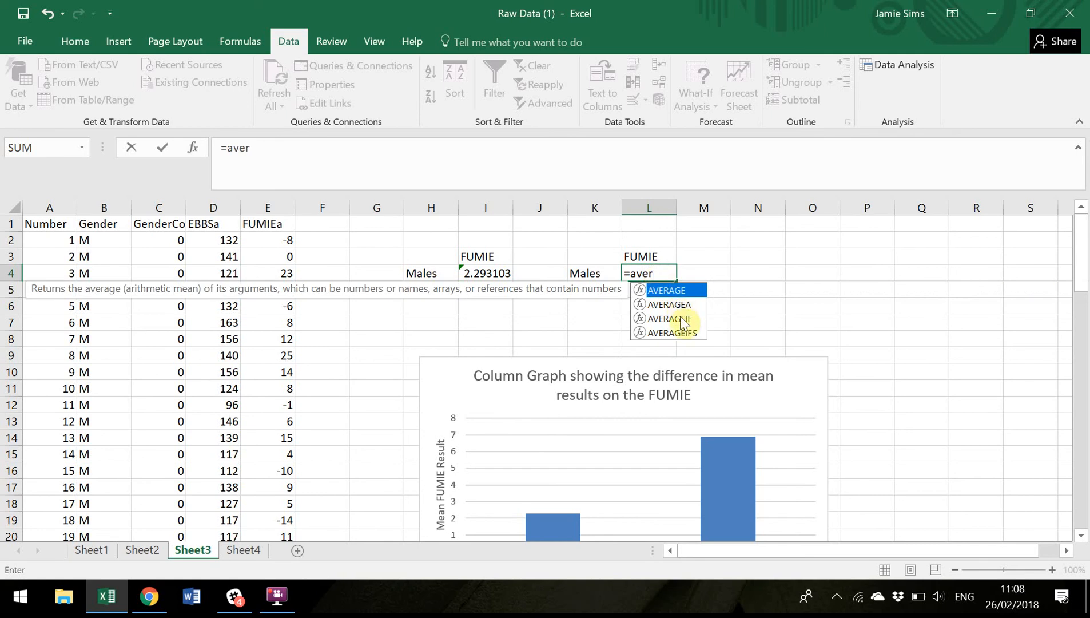
{"action": "double_click", "coordinate": [681, 318]}
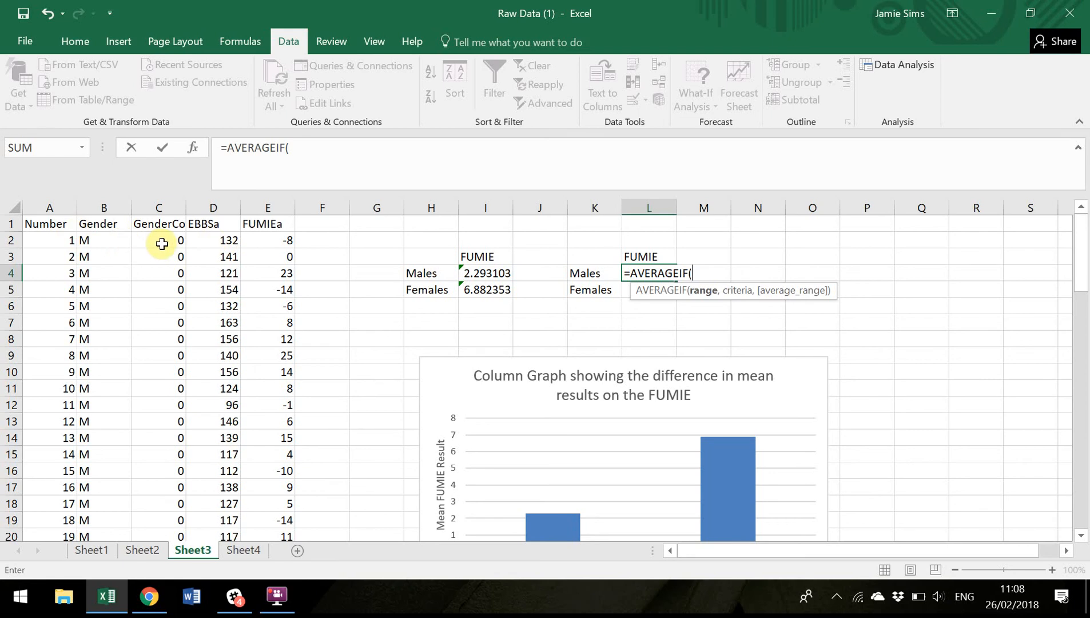
{"action": "left_click_drag", "start_coordinate": [162, 244], "coordinate": [167, 517]}
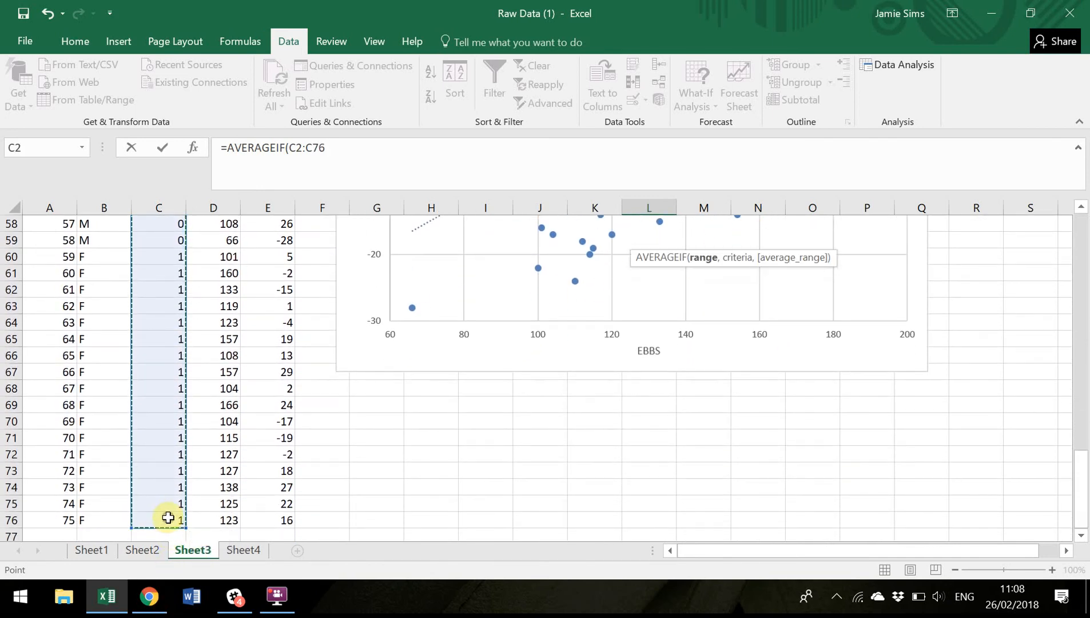
{"action": "left_click_drag", "start_coordinate": [1083, 478], "coordinate": [1078, 247]}
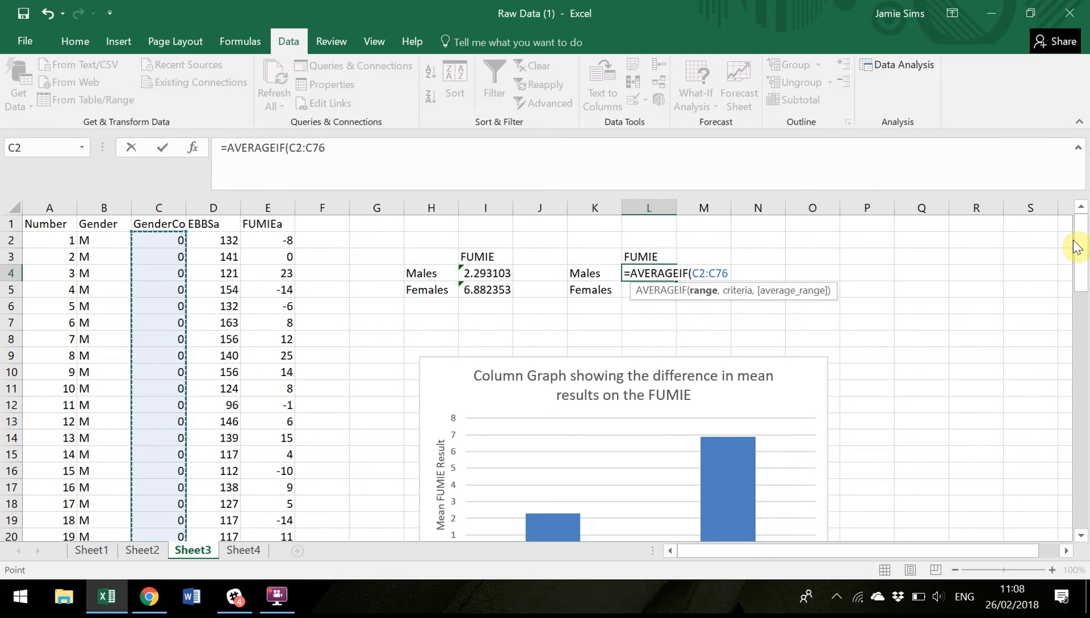
{"action": "type", "text": ","}
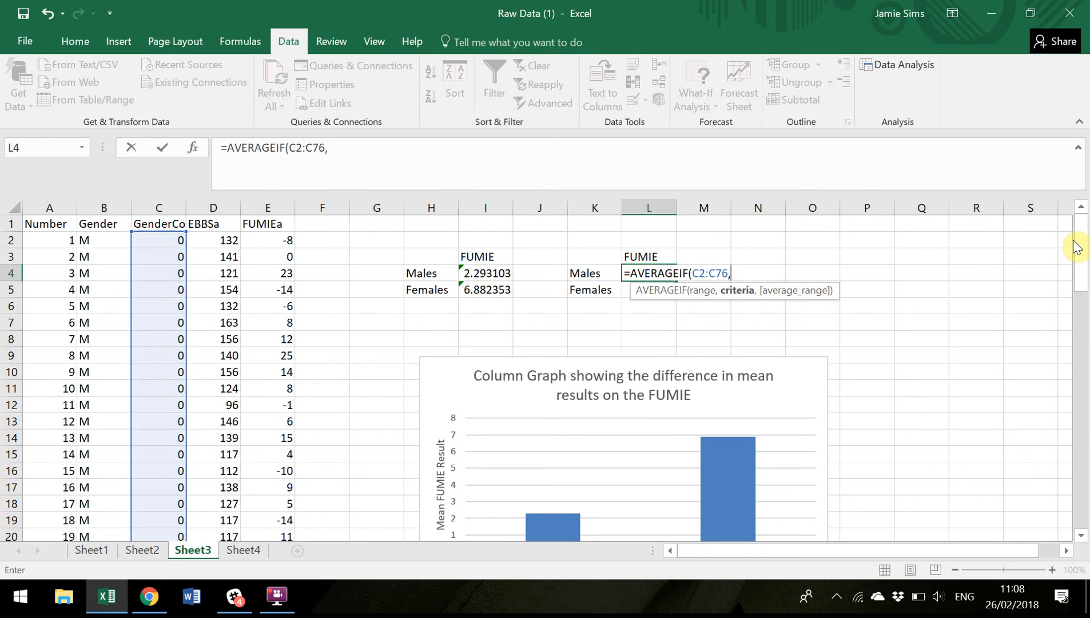
Step: Complete the Males AVERAGEIF formula in L4 with criterion 0 and average range E2:E76, accepting the suggested bracket correction
{"action": "type", "text": ")"}
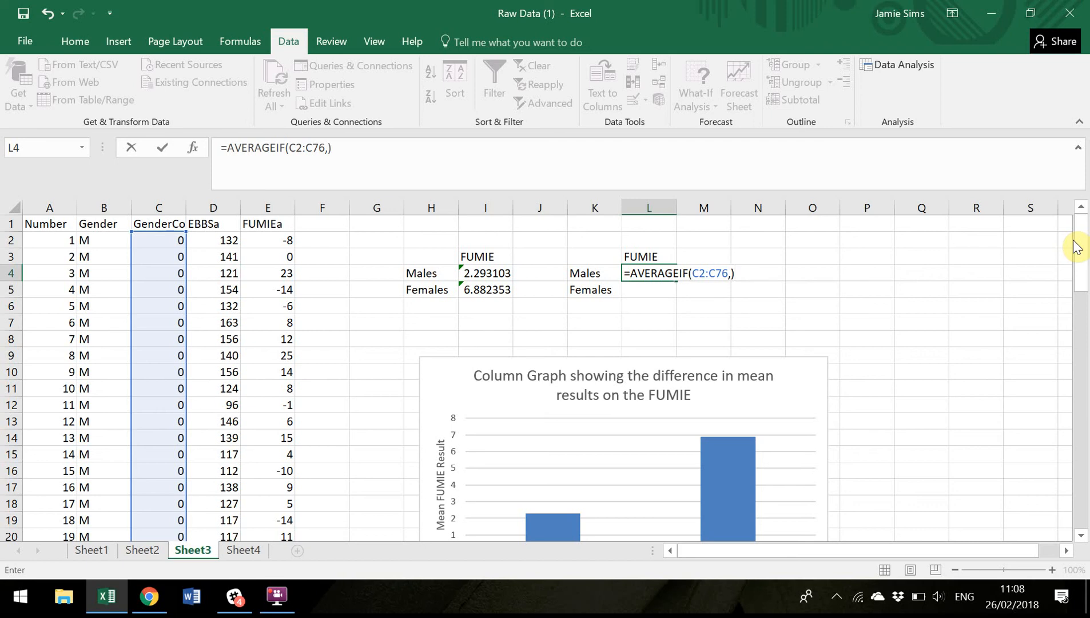
{"action": "left_click", "coordinate": [329, 148]}
{"action": "type", "text": "0"}
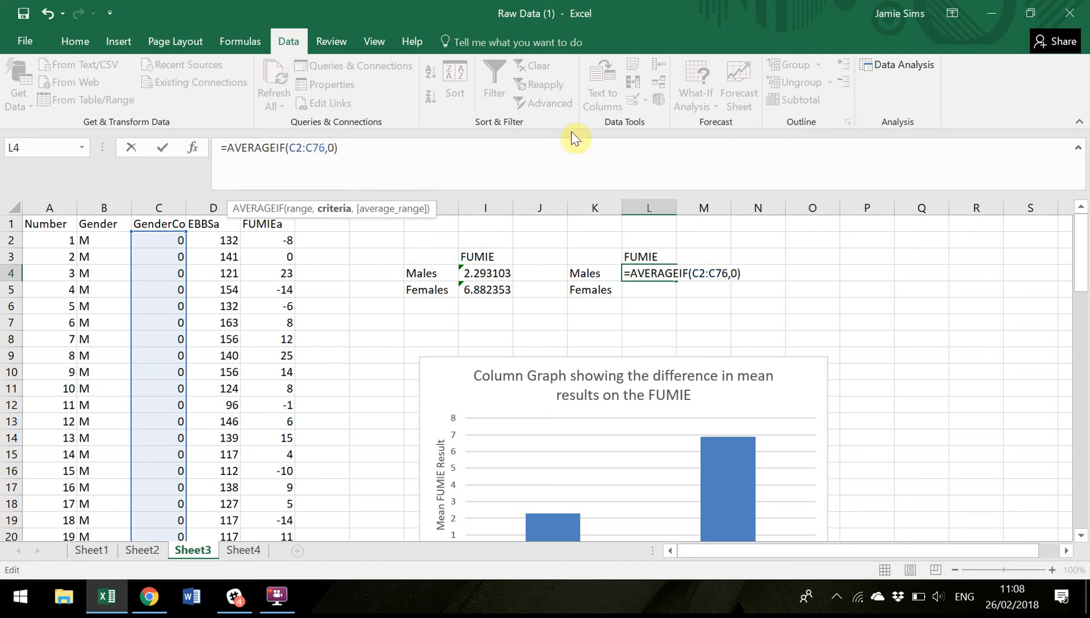
{"action": "type", "text": ","}
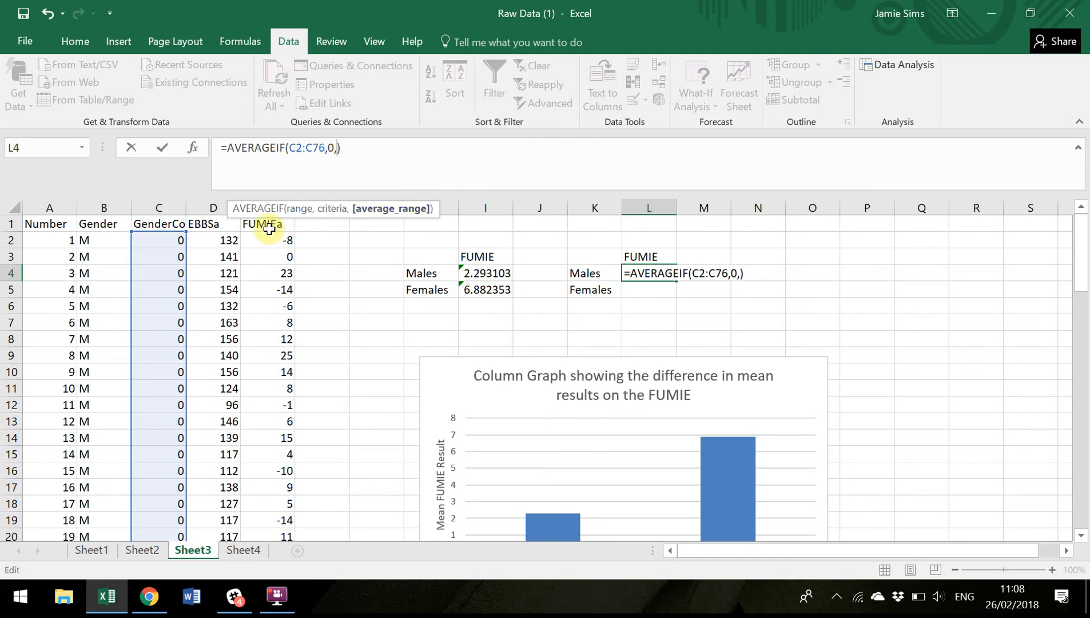
{"action": "left_click_drag", "start_coordinate": [269, 240], "coordinate": [266, 504]}
{"action": "type", "text": ")"}
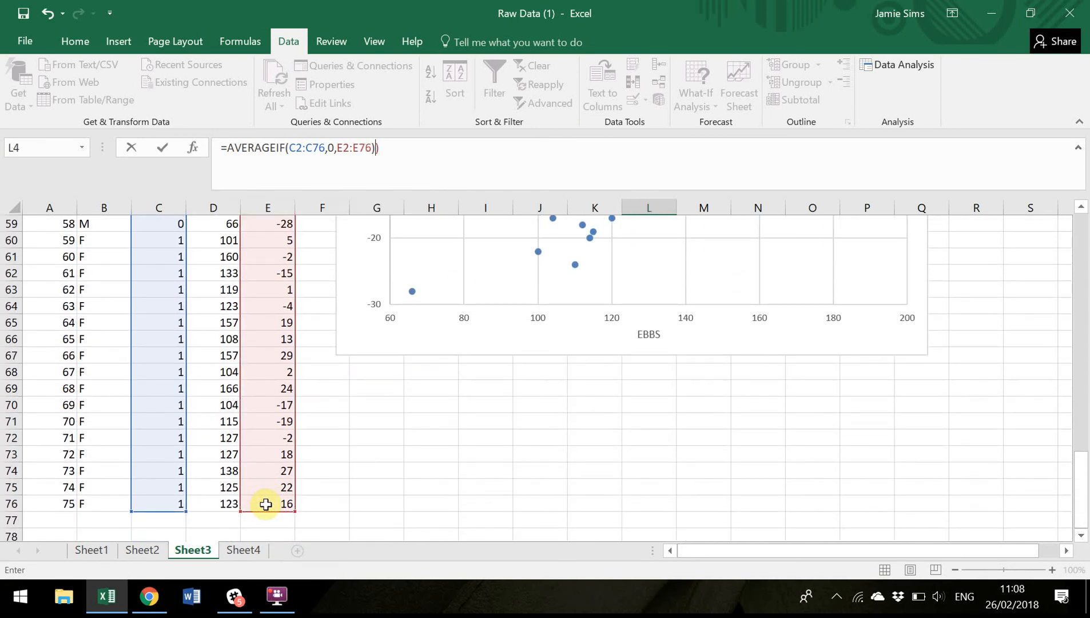
{"action": "key", "text": "Return"}
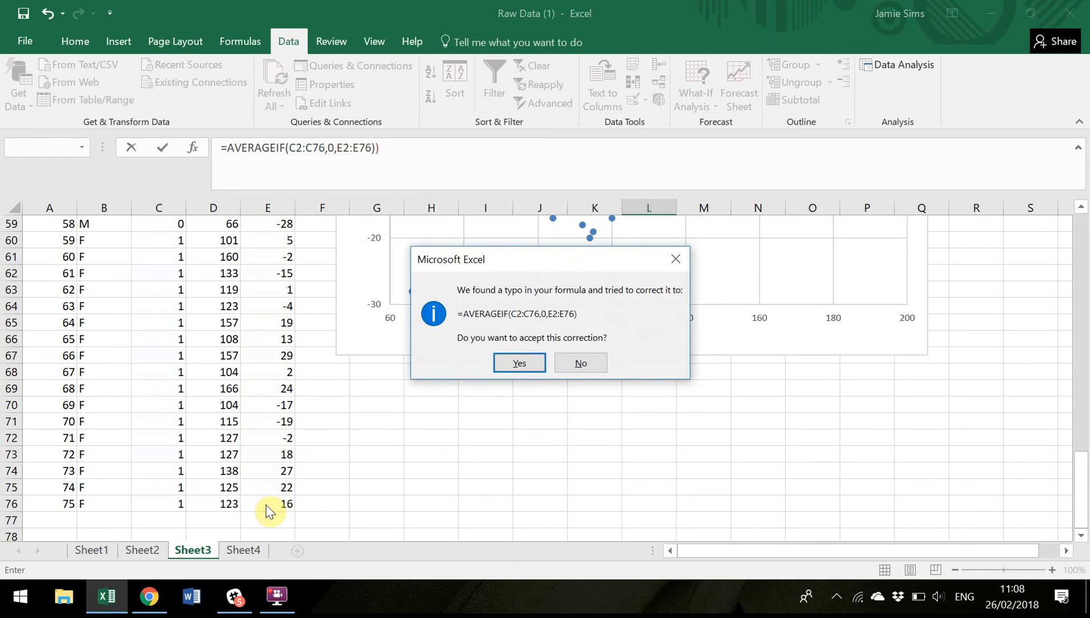
{"action": "left_click", "coordinate": [537, 361]}
{"action": "scroll", "coordinate": [1081, 239], "scroll_direction": "up", "scroll_amount": 2}
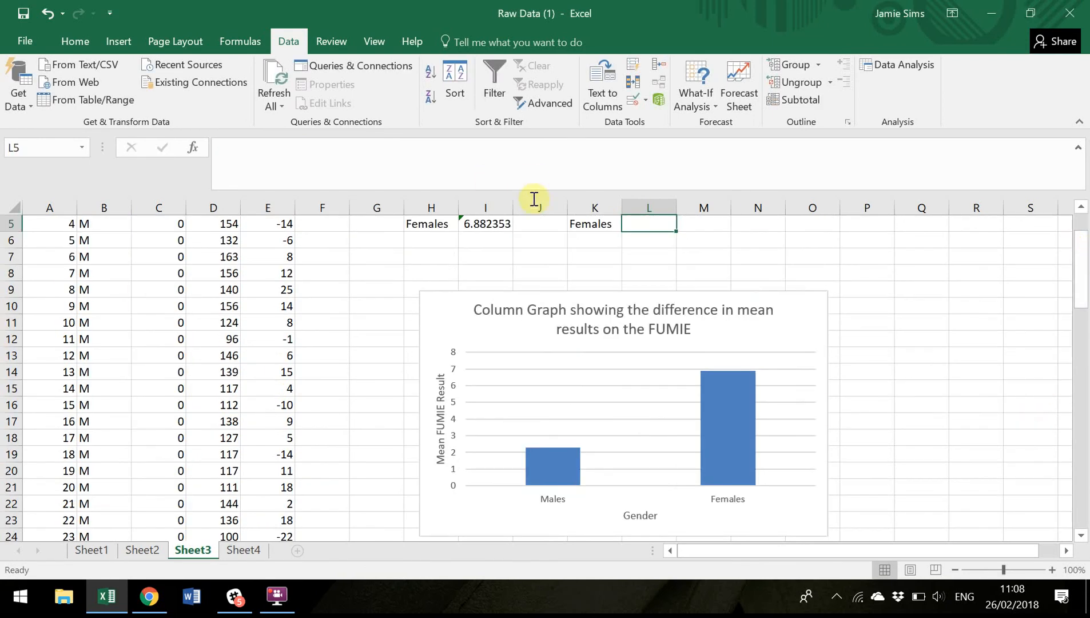
{"action": "left_click_drag", "start_coordinate": [1081, 294], "coordinate": [1081, 243]}
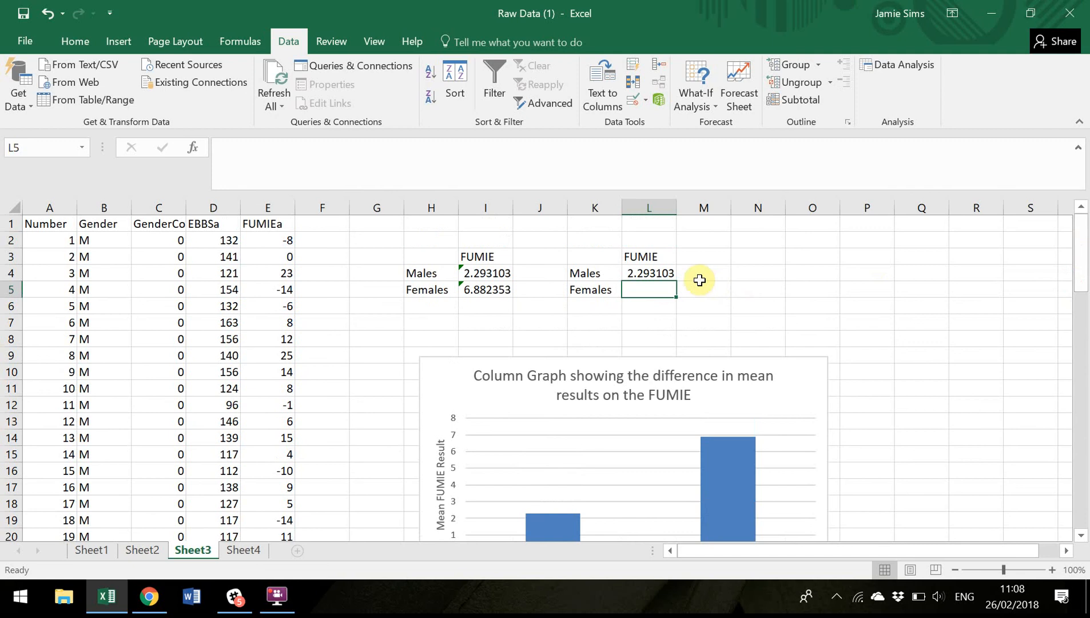
Step: Enter =AVERAGEIF(C2:C76,1,E2:E76) in L5 to calculate the Females mean FUMIE score
{"action": "left_click", "coordinate": [649, 273]}
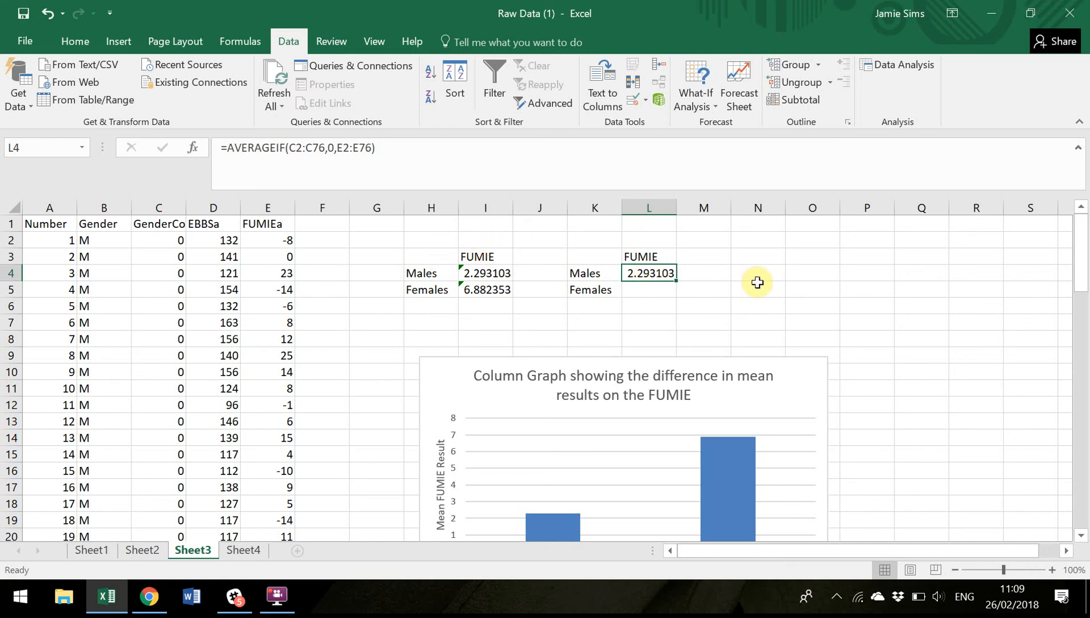
{"action": "left_click", "coordinate": [653, 293]}
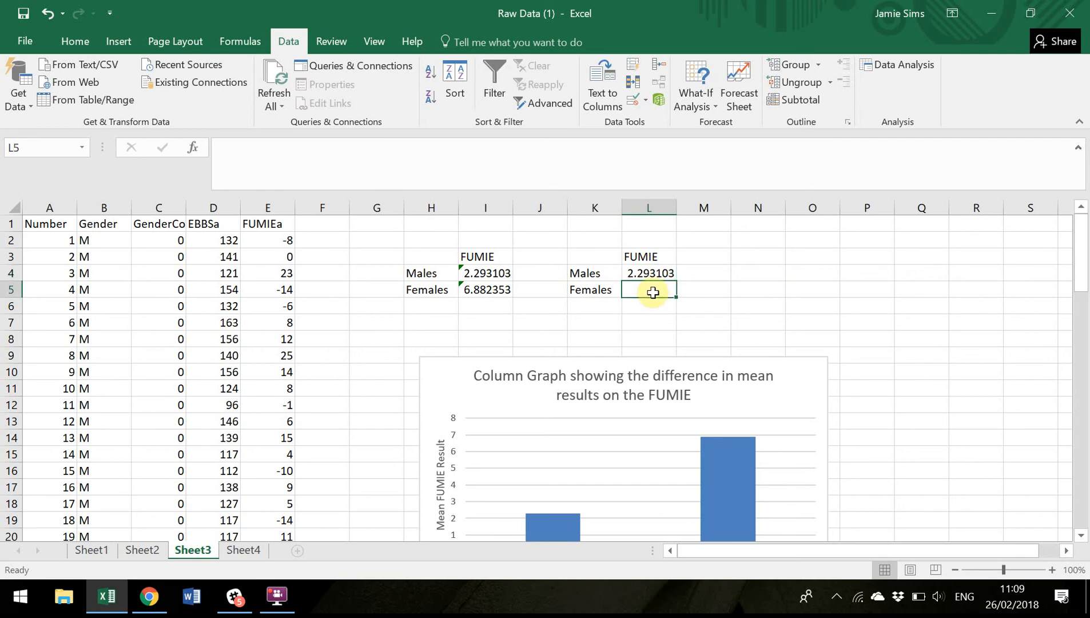
{"action": "left_click", "coordinate": [646, 272]}
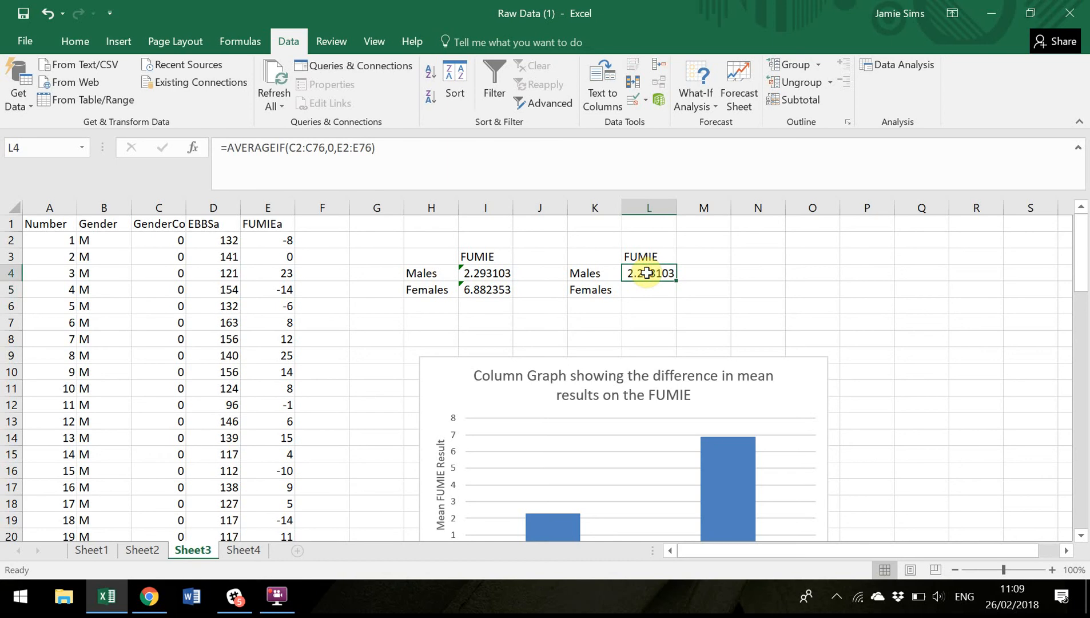
{"action": "left_click", "coordinate": [643, 292]}
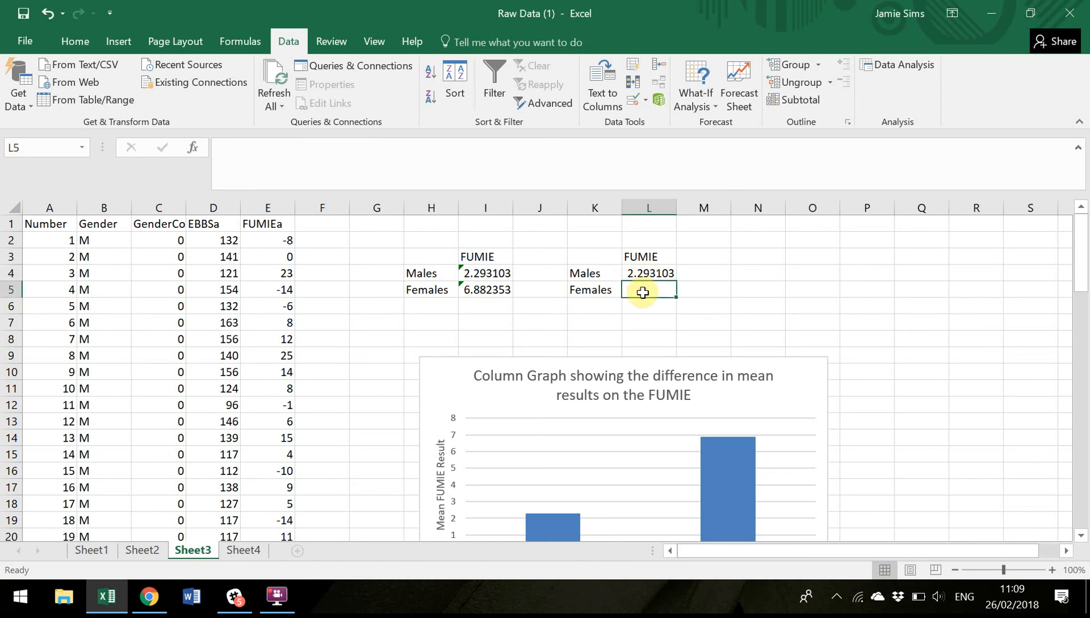
{"action": "type", "text": "=ave"}
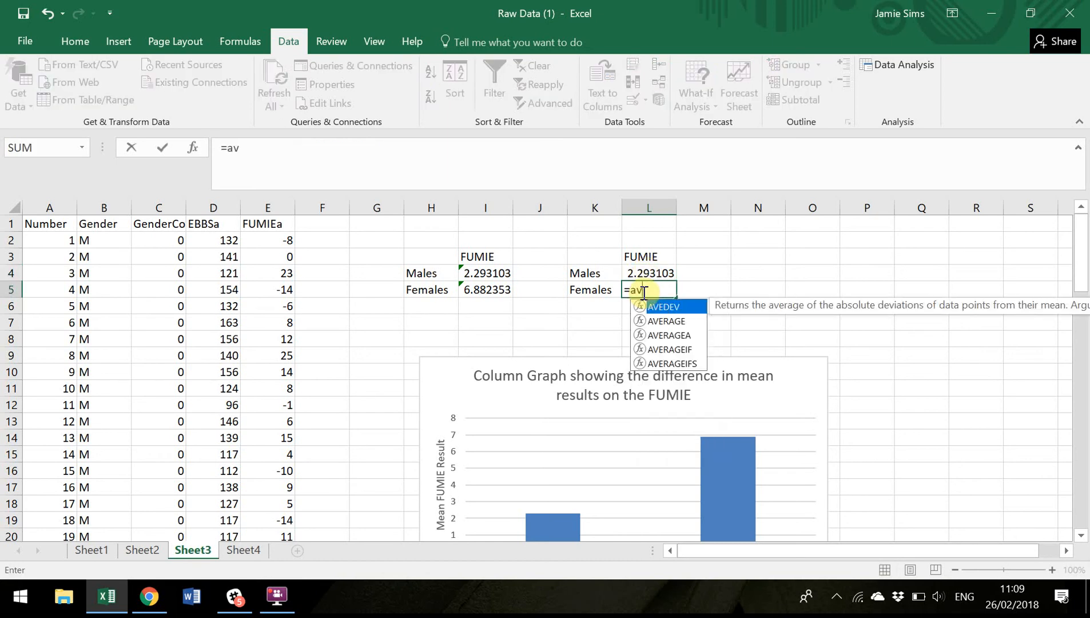
{"action": "double_click", "coordinate": [678, 349]}
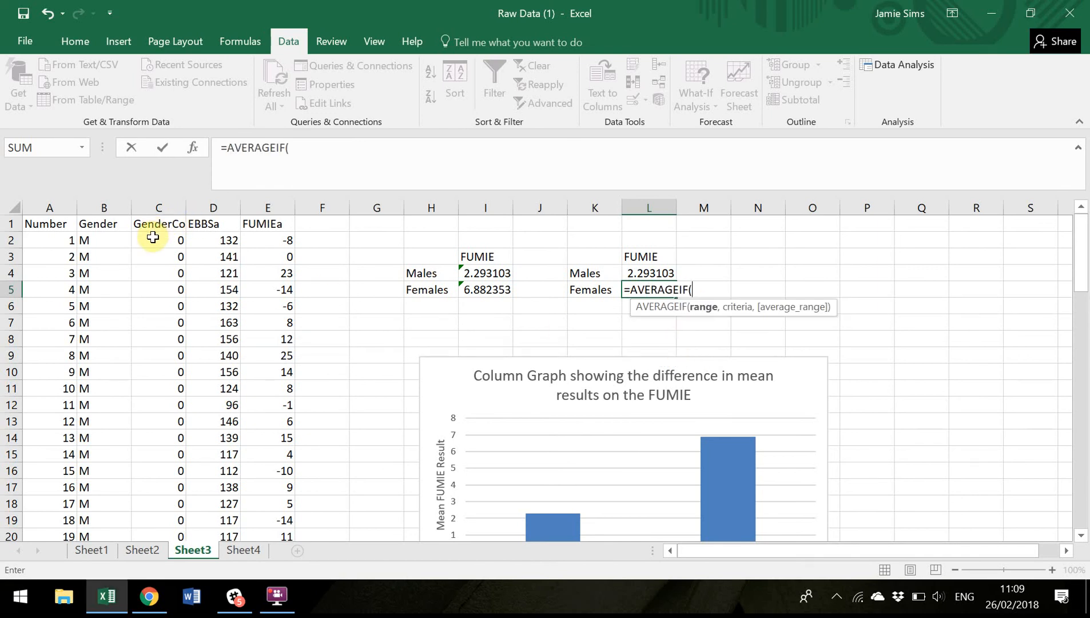
{"action": "left_click_drag", "start_coordinate": [153, 237], "coordinate": [156, 499]}
{"action": "type", "text": ","}
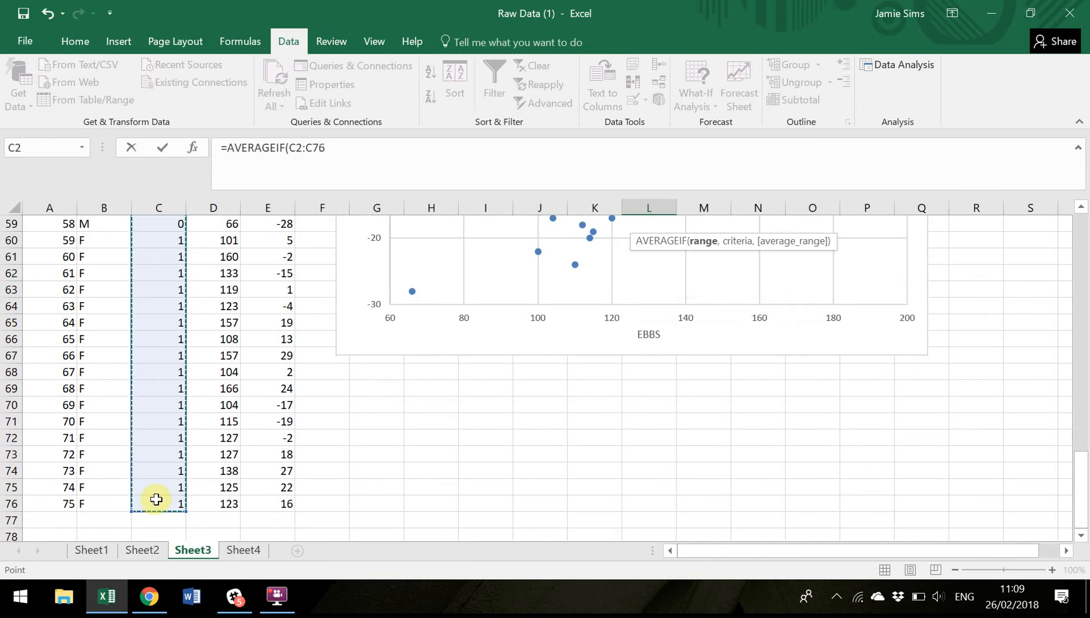
{"action": "type", "text": "1,"}
{"action": "left_click_drag", "start_coordinate": [280, 504], "coordinate": [273, 240]}
{"action": "type", "text": ")"}
{"action": "key", "text": "Return"}
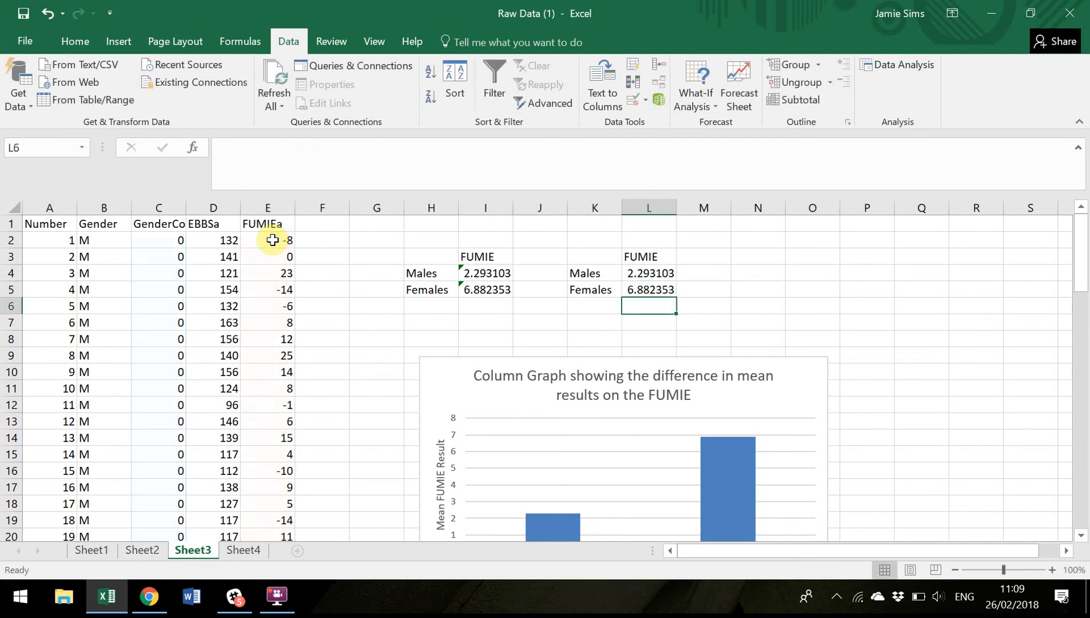
Step: Move the existing FUMIE column chart up and to the left, so it sits just below the two summary tables
{"action": "left_click", "coordinate": [791, 293]}
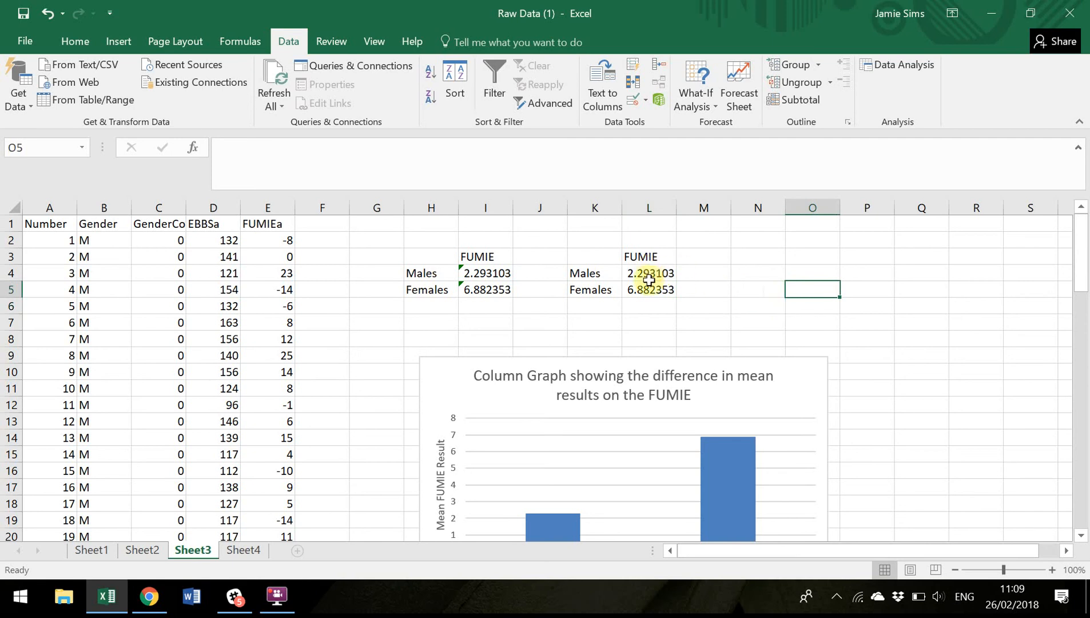
{"action": "left_click", "coordinate": [784, 384]}
{"action": "left_click_drag", "start_coordinate": [739, 370], "coordinate": [638, 327]}
{"action": "left_click", "coordinate": [858, 385]}
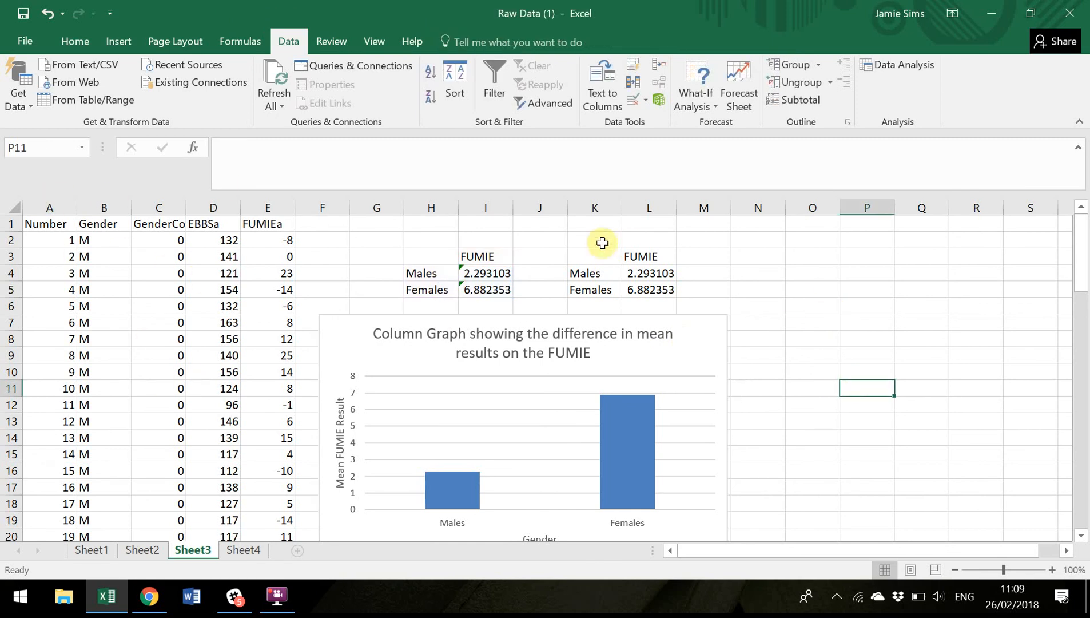
Step: Insert a 2-D clustered column chart from the second summary table in K3:L5
{"action": "left_click_drag", "start_coordinate": [595, 254], "coordinate": [644, 290]}
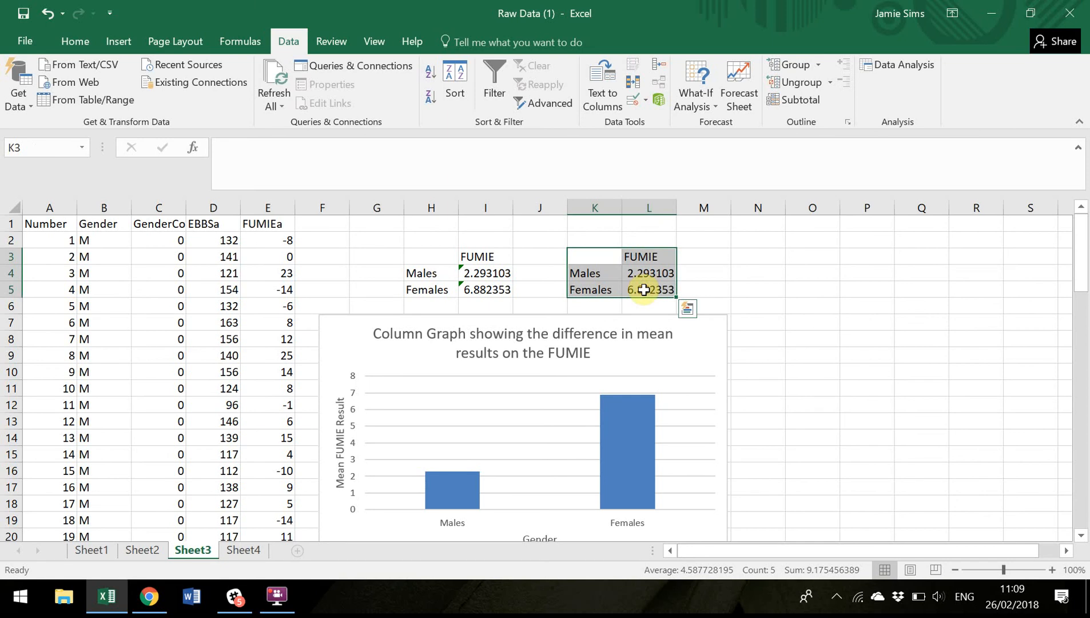
{"action": "left_click", "coordinate": [125, 36]}
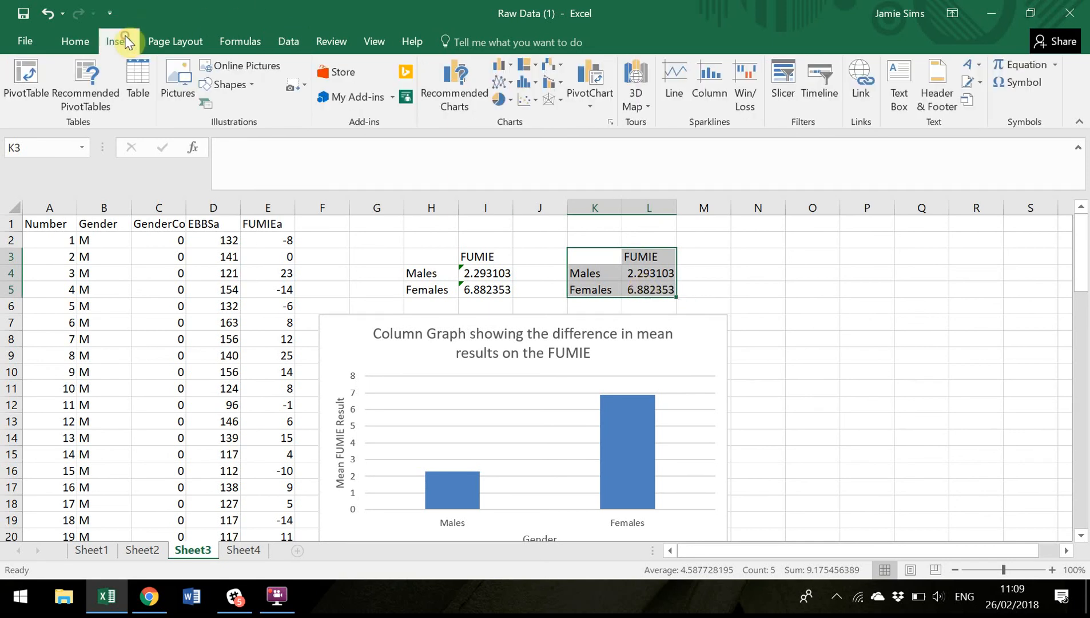
{"action": "left_click", "coordinate": [503, 66]}
{"action": "left_click", "coordinate": [503, 65]}
{"action": "left_click", "coordinate": [508, 38]}
{"action": "left_click", "coordinate": [503, 64]}
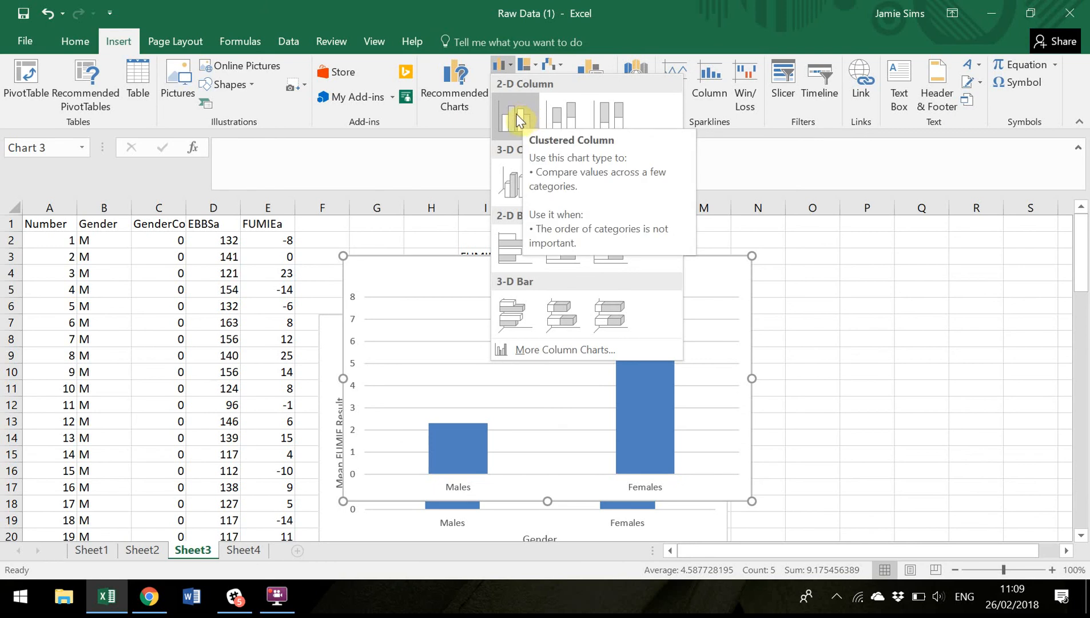
{"action": "left_click", "coordinate": [517, 119]}
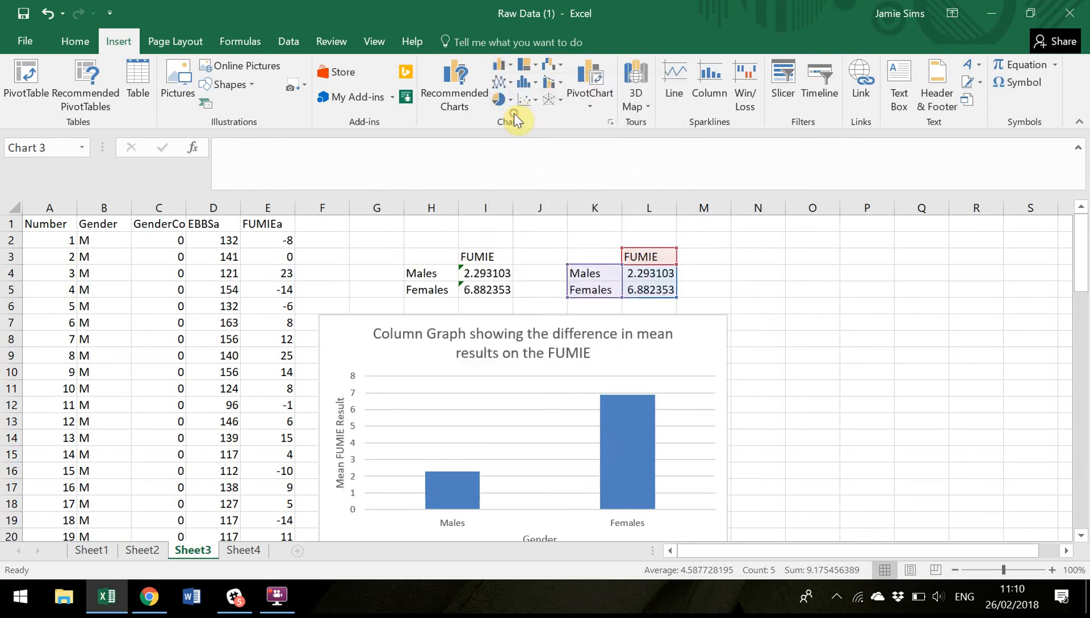
Step: Place the new FUMIE chart to the right of the original column chart and compare the two
{"action": "left_click_drag", "start_coordinate": [613, 280], "coordinate": [1015, 337]}
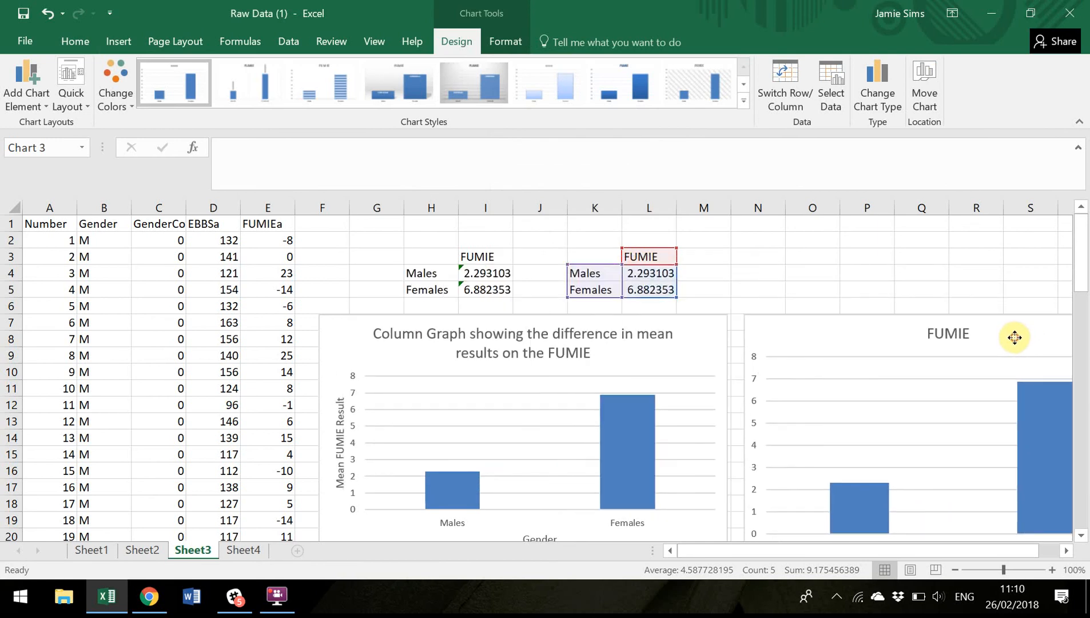
{"action": "left_click", "coordinate": [1081, 536]}
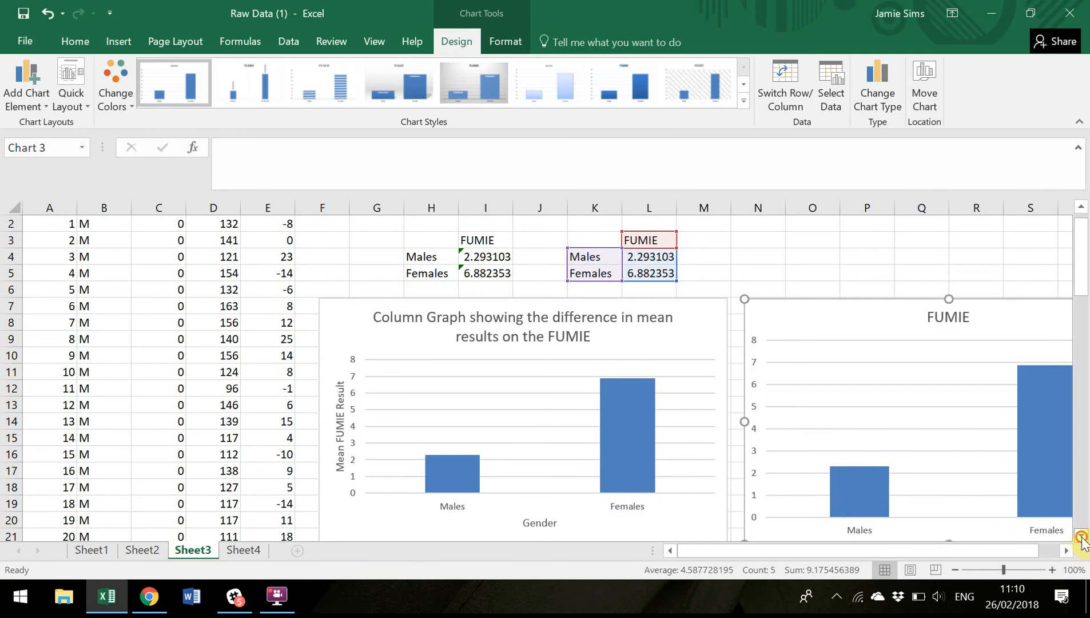
{"action": "left_click", "coordinate": [1081, 536]}
{"action": "left_click", "coordinate": [1067, 551]}
{"action": "left_click", "coordinate": [1066, 551]}
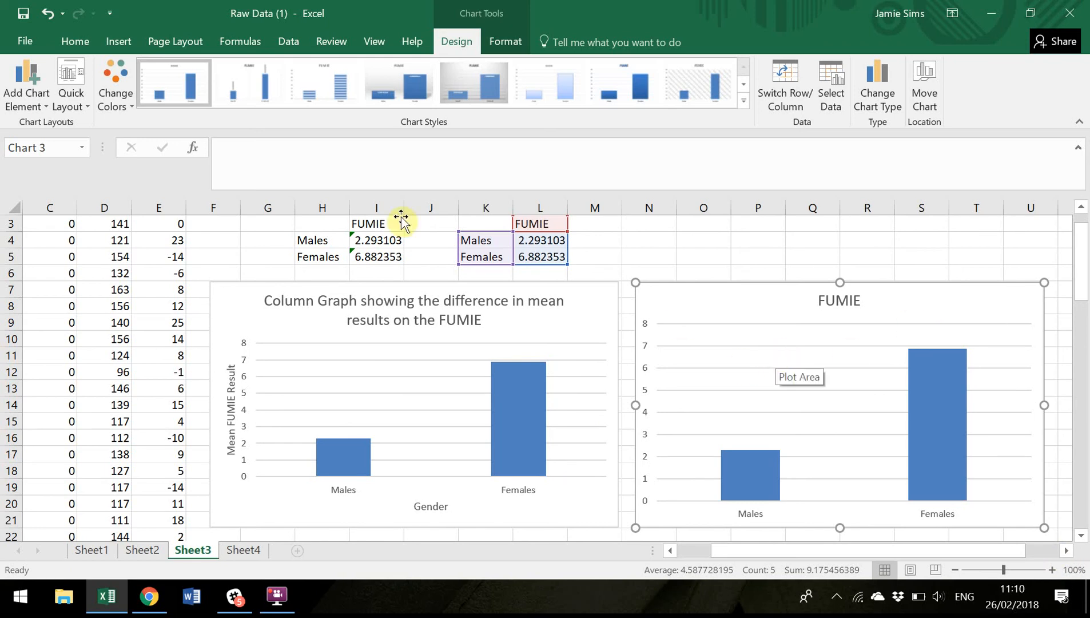
{"action": "left_click", "coordinate": [657, 236]}
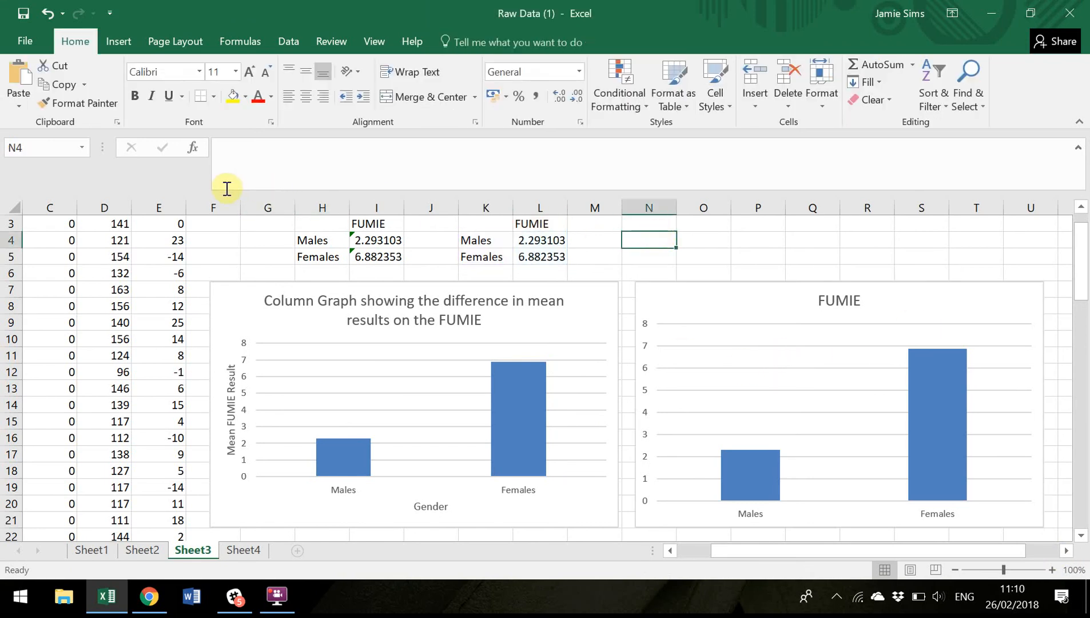
Step: Sort the data in columns A to E by FUMIEa, from smallest to largest
{"action": "left_click_drag", "start_coordinate": [749, 551], "coordinate": [689, 553]}
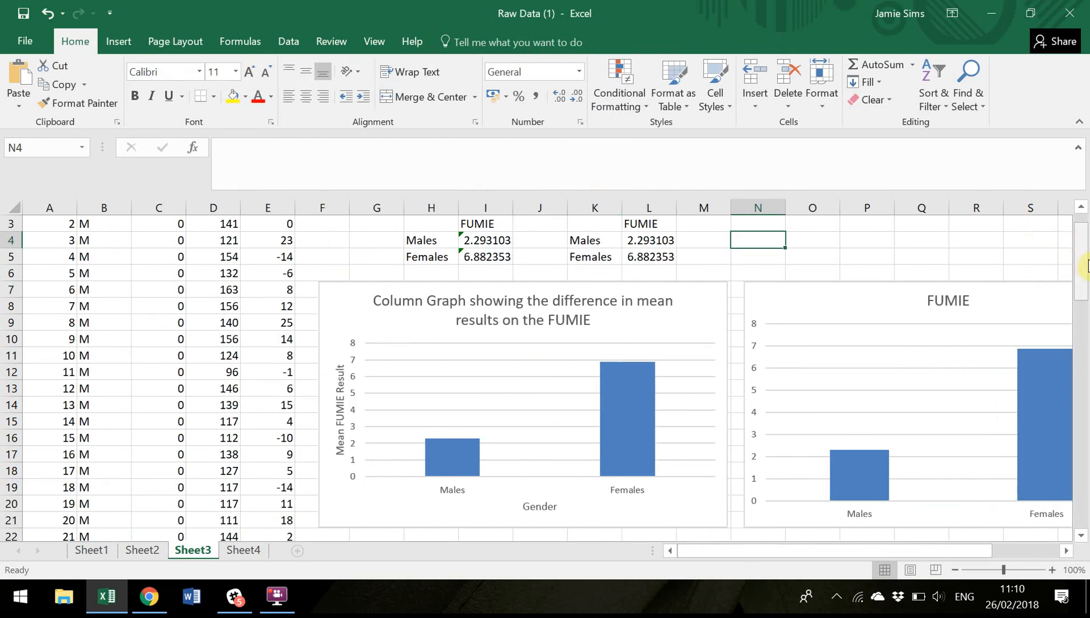
{"action": "left_click_drag", "start_coordinate": [1085, 258], "coordinate": [1087, 235]}
{"action": "left_click_drag", "start_coordinate": [275, 208], "coordinate": [44, 200]}
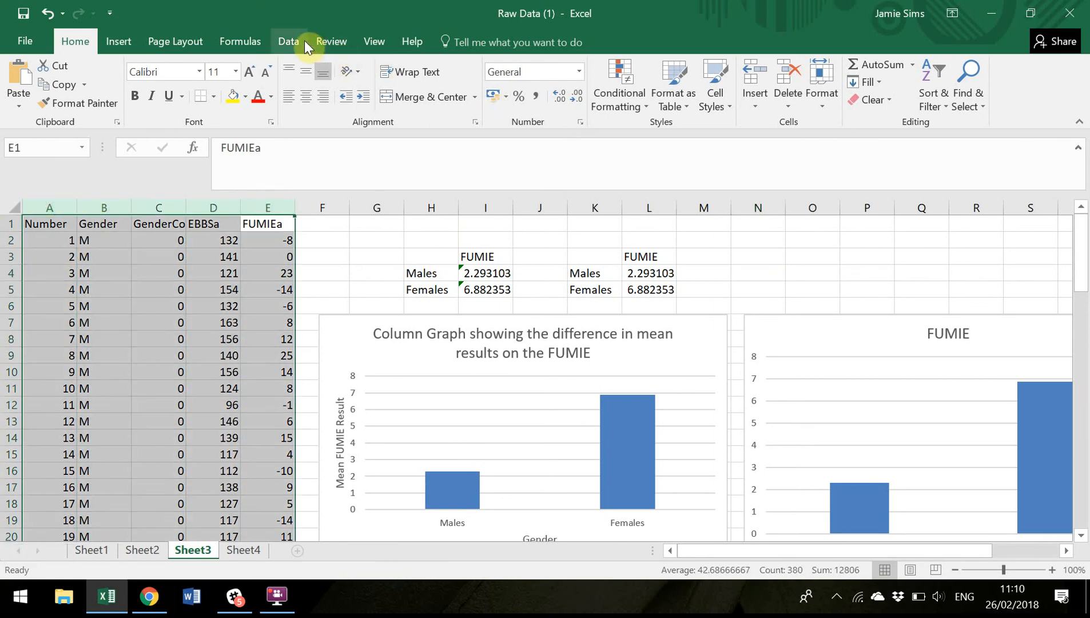
{"action": "left_click", "coordinate": [288, 41]}
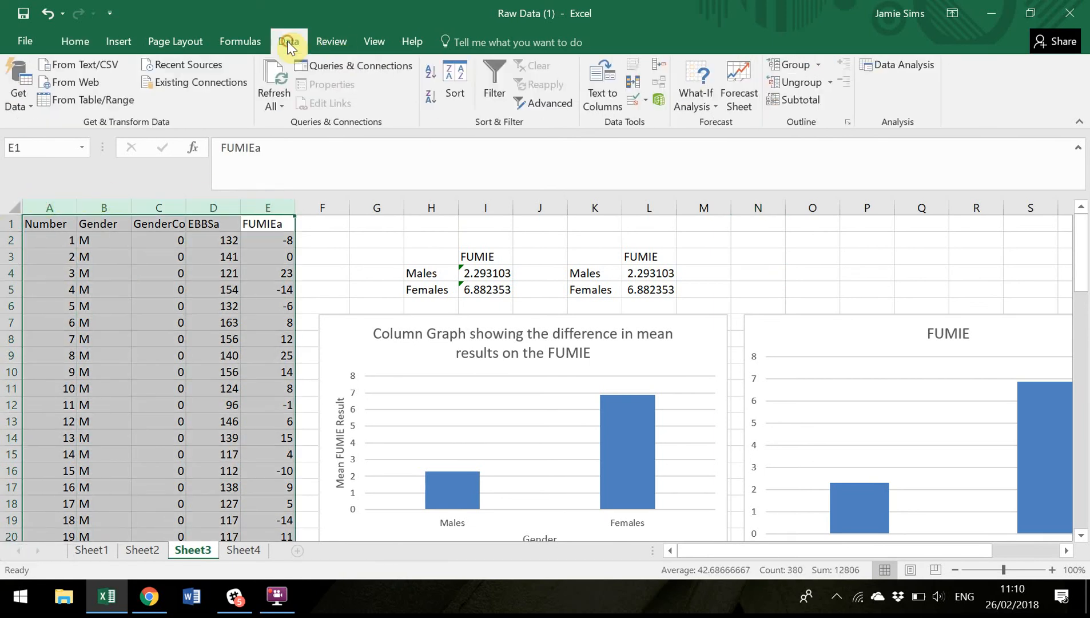
{"action": "left_click", "coordinate": [457, 83]}
{"action": "left_click", "coordinate": [601, 304]}
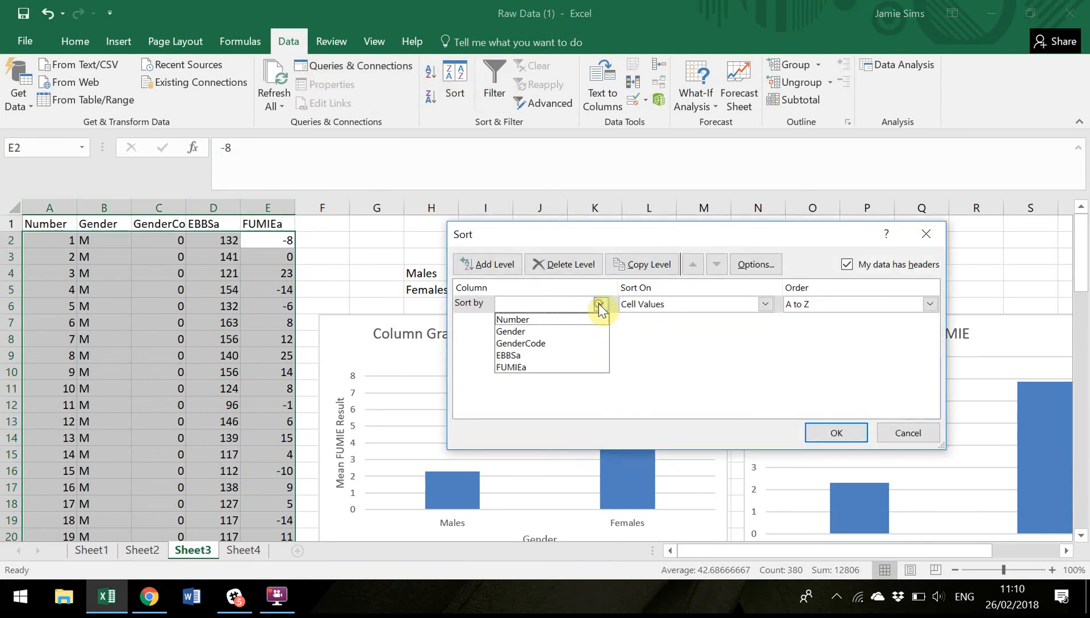
{"action": "left_click", "coordinate": [519, 370]}
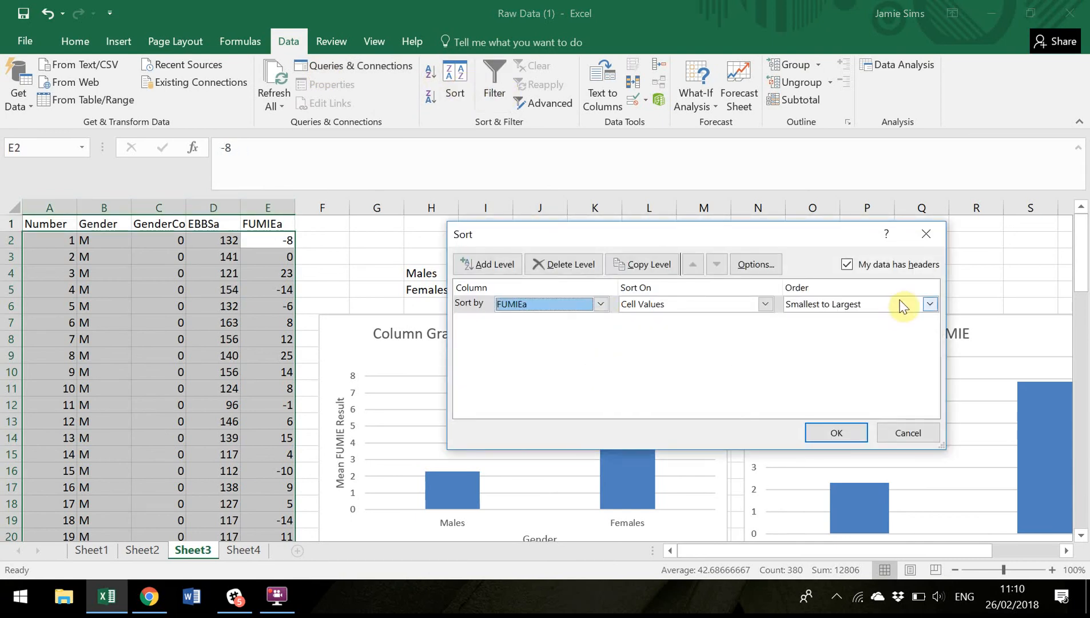
{"action": "left_click", "coordinate": [838, 433]}
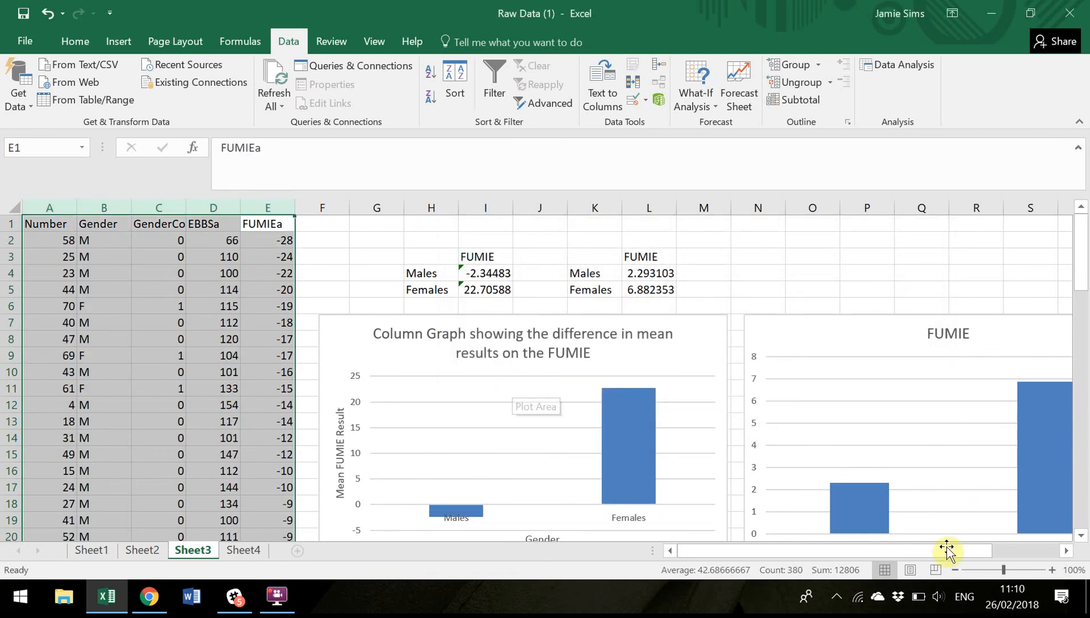
Step: Compare the two column charts after the sort, and delete the original titled chart showing the difference in mean FUMIE results
{"action": "left_click_drag", "start_coordinate": [837, 552], "coordinate": [887, 552]}
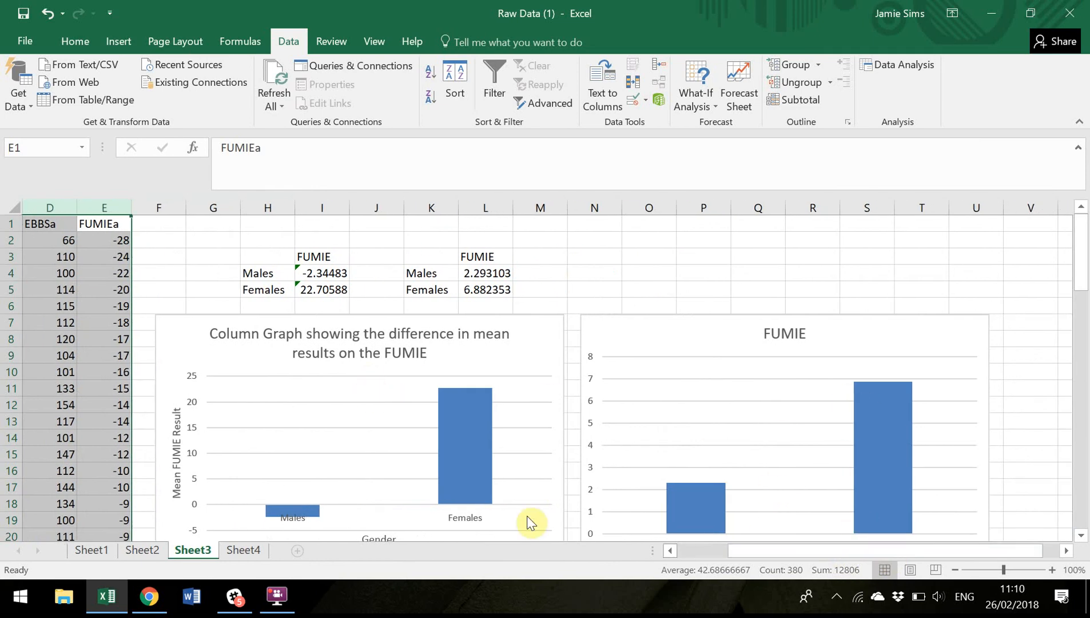
{"action": "left_click_drag", "start_coordinate": [737, 553], "coordinate": [680, 554]}
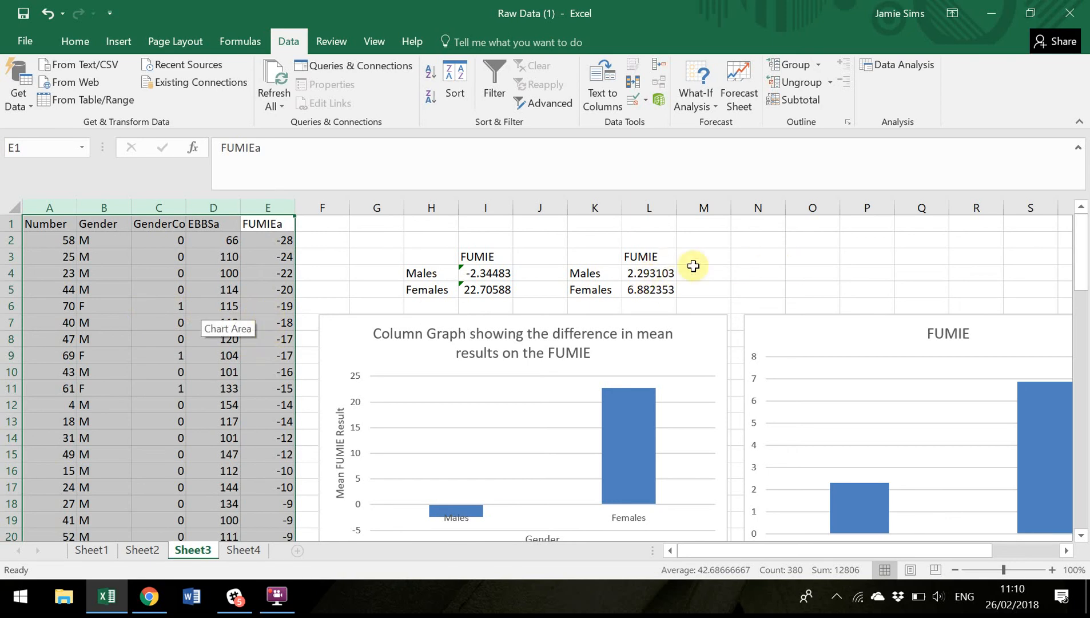
{"action": "mouse_move", "coordinate": [890, 553]}
{"action": "left_mouse_down"}
{"action": "mouse_move", "coordinate": [956, 549]}
{"action": "mouse_move", "coordinate": [900, 558]}
{"action": "left_mouse_up"}
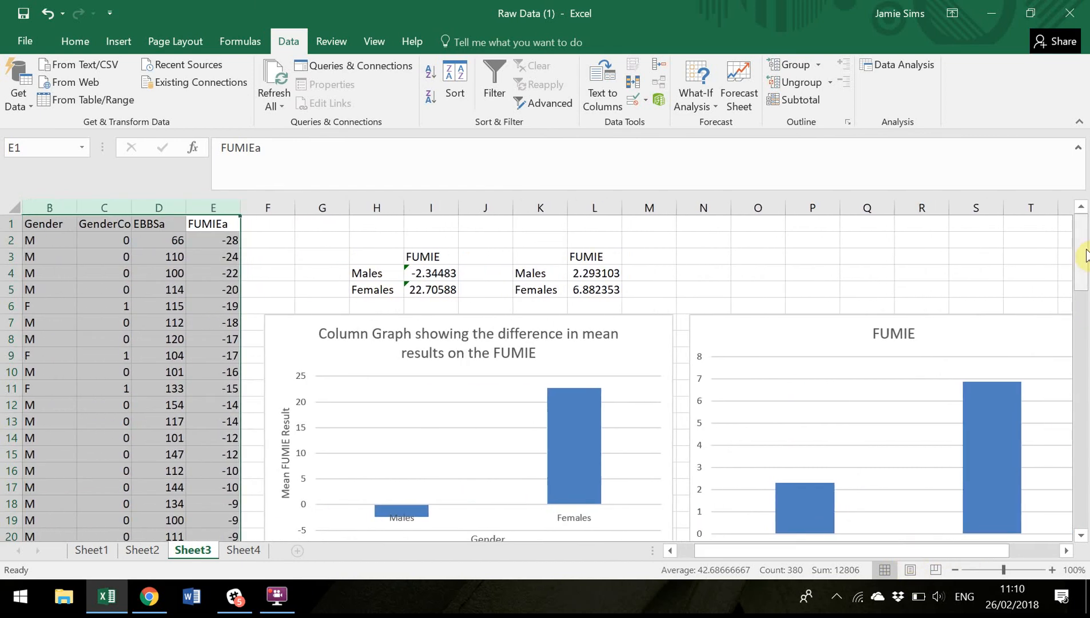
{"action": "left_click_drag", "start_coordinate": [1085, 255], "coordinate": [1086, 265]}
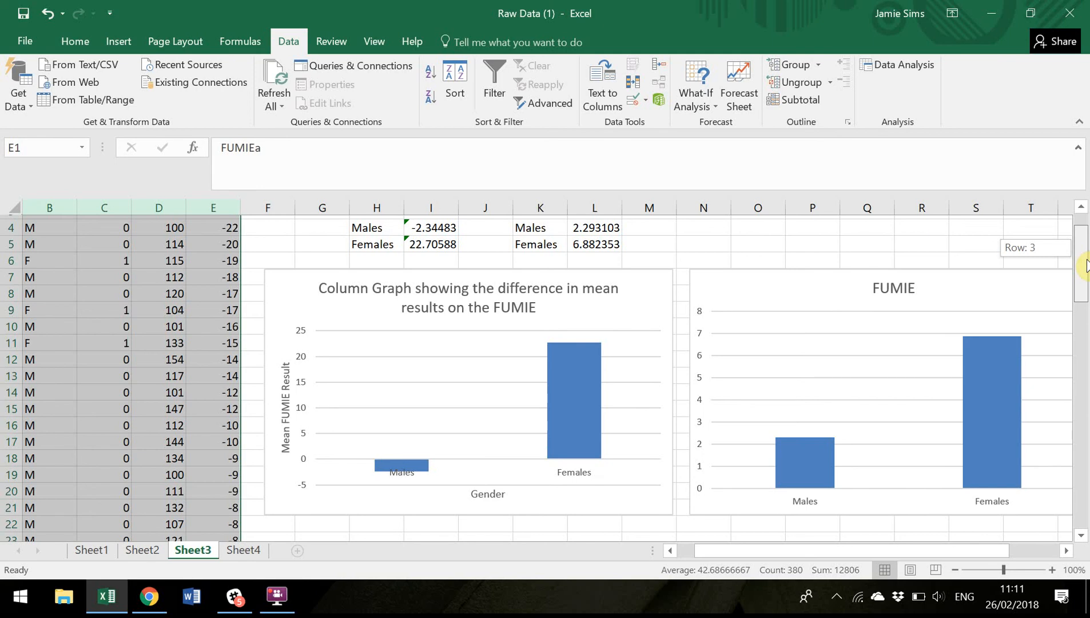
{"action": "left_click_drag", "start_coordinate": [1086, 264], "coordinate": [1086, 262]}
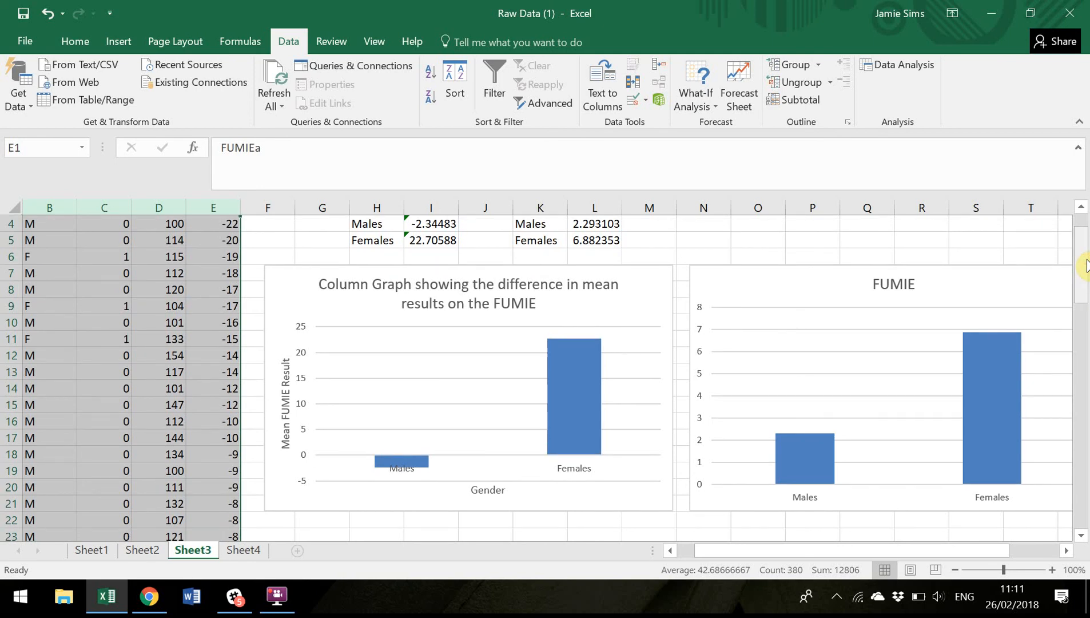
{"action": "left_click", "coordinate": [656, 284]}
{"action": "key", "text": "Delete"}
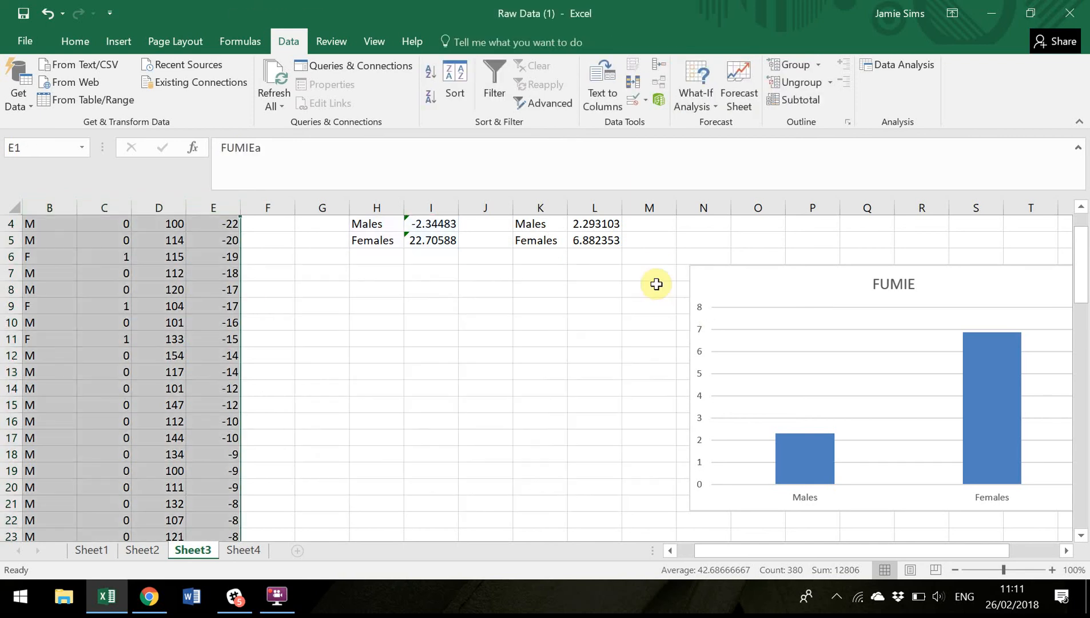
{"action": "left_click", "coordinate": [495, 339]}
Step: Clear the original FUMIE summary table by deleting the contents of H2:I6
{"action": "left_click_drag", "start_coordinate": [1081, 269], "coordinate": [1078, 240]}
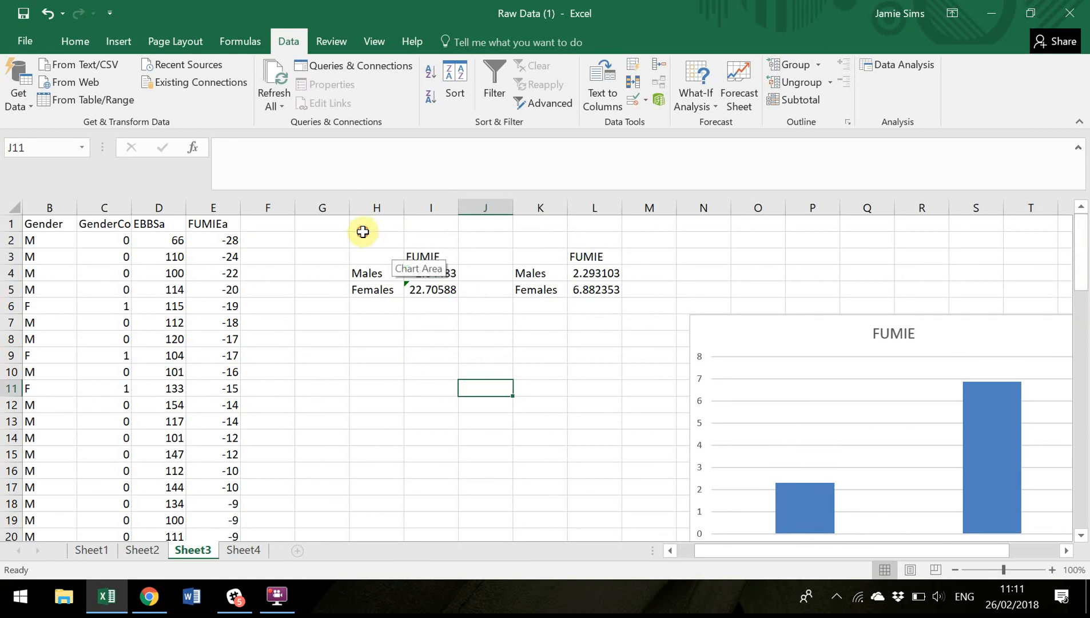
{"action": "left_click_drag", "start_coordinate": [363, 236], "coordinate": [449, 301]}
{"action": "key", "text": "Delete"}
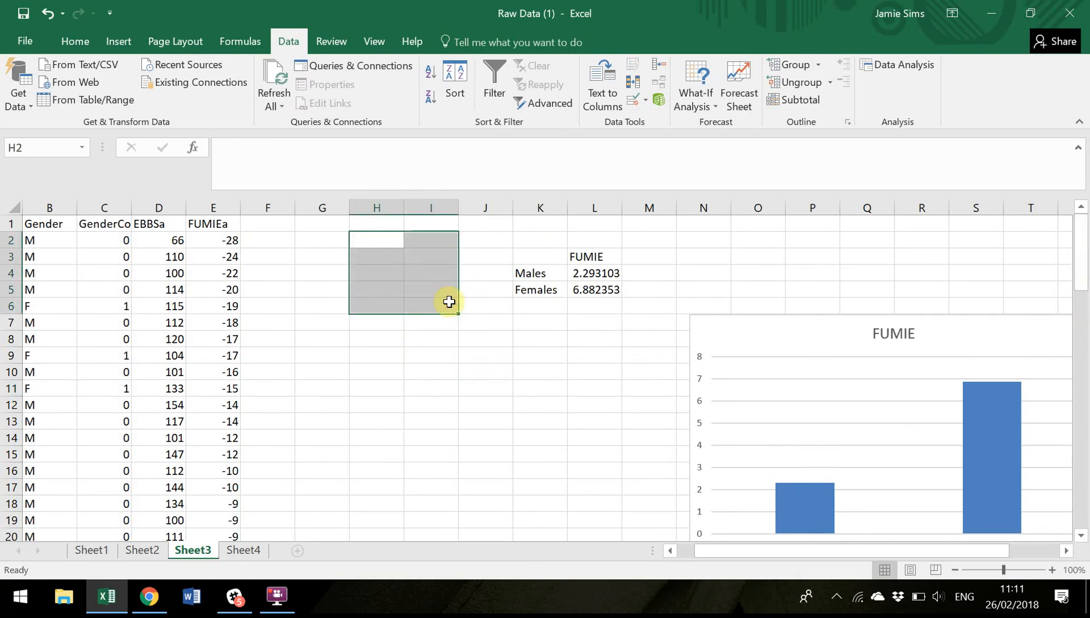
{"action": "left_click", "coordinate": [501, 437]}
Step: Move the remaining FUMIE column chart to just below the summary table, and delete it
{"action": "left_click_drag", "start_coordinate": [762, 328], "coordinate": [394, 336]}
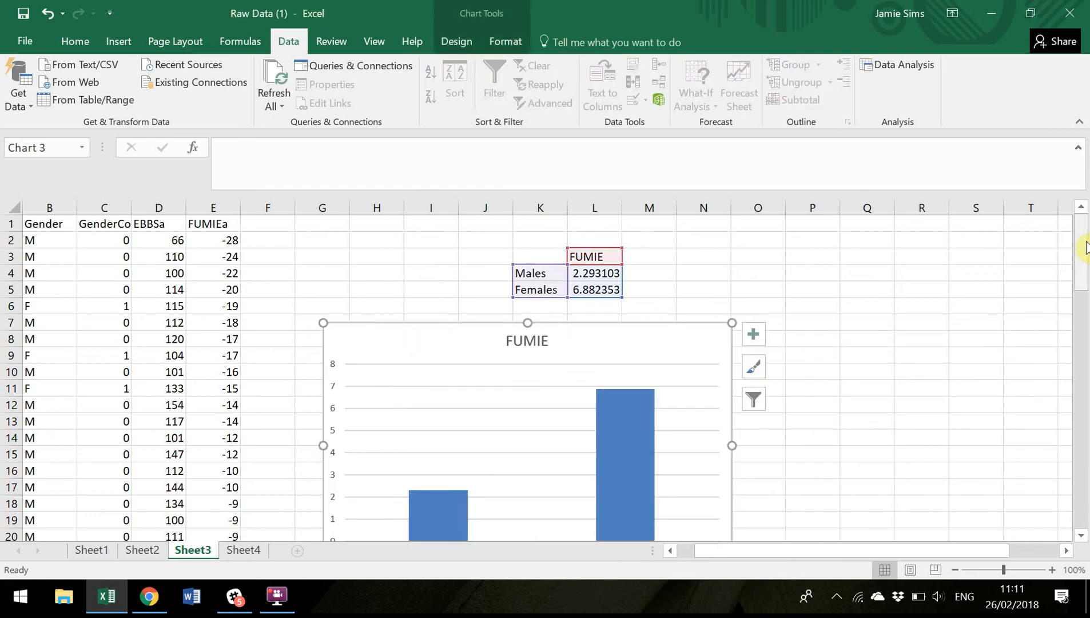
{"action": "mouse_move", "coordinate": [1080, 247]}
{"action": "left_mouse_down"}
{"action": "mouse_move", "coordinate": [1083, 273]}
{"action": "mouse_move", "coordinate": [1084, 243]}
{"action": "left_mouse_up"}
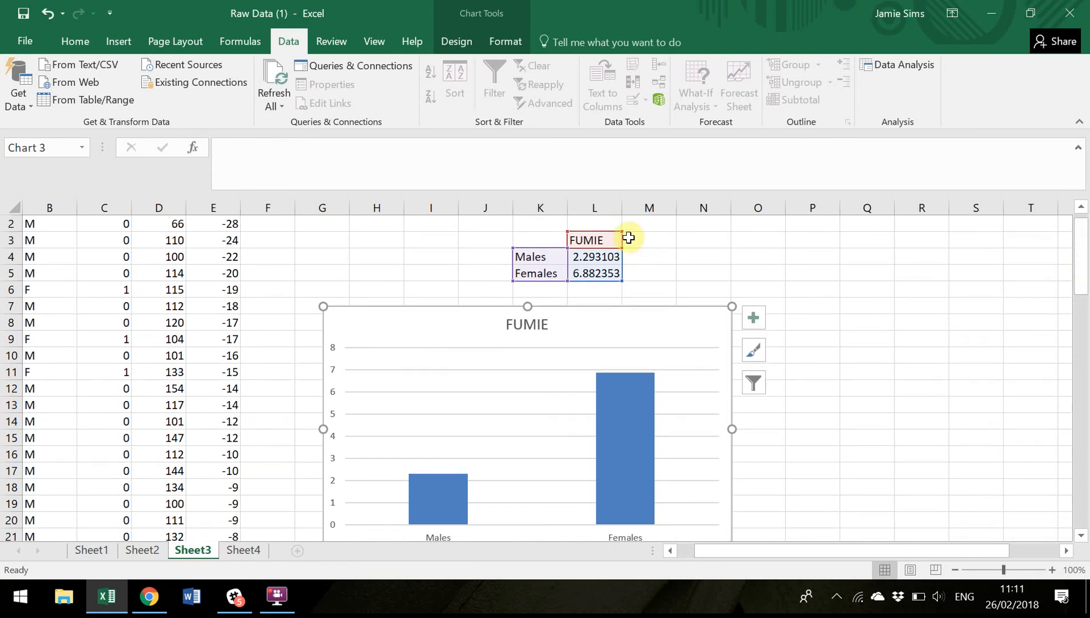
{"action": "left_click", "coordinate": [632, 238]}
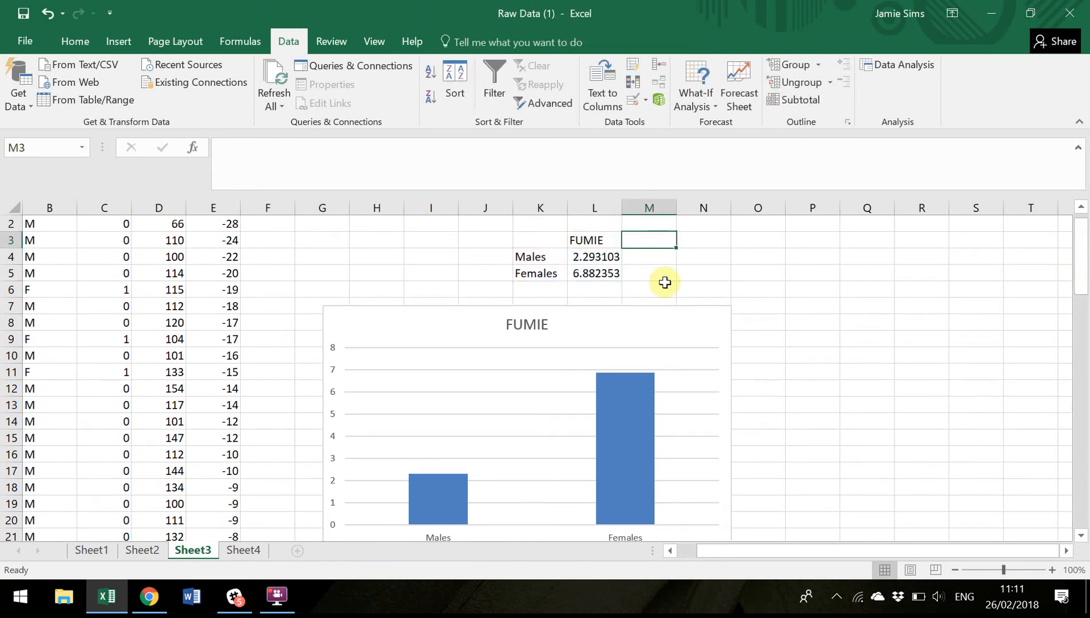
{"action": "left_click", "coordinate": [689, 324]}
{"action": "key", "text": "Delete"}
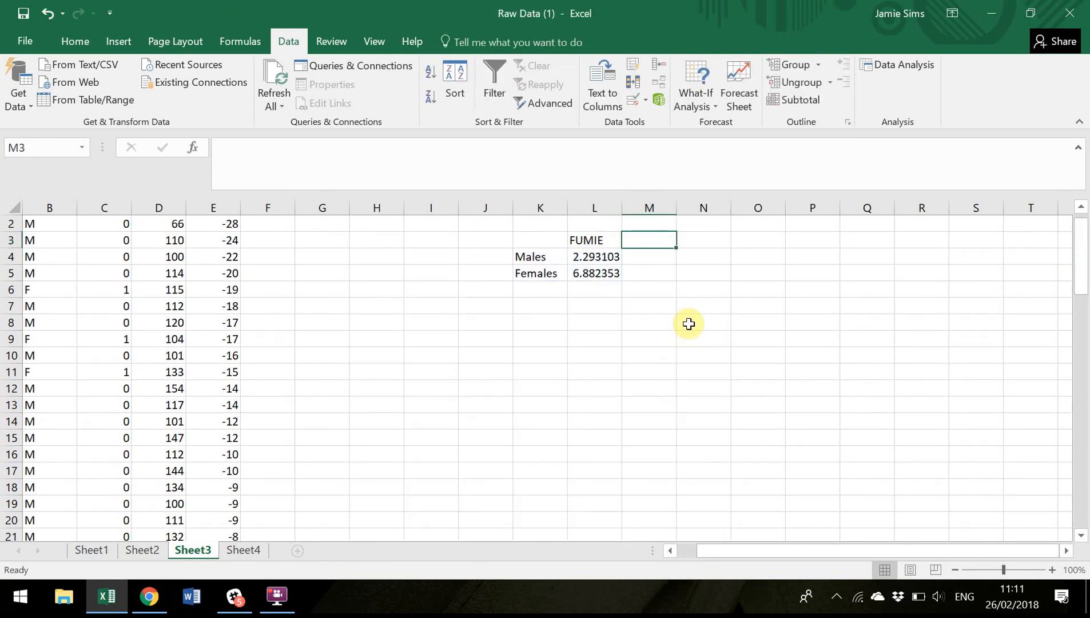
Step: Add the heading EBBS in M3 and check the Males FUMIE formula in L4
{"action": "type", "text": "EBBS"}
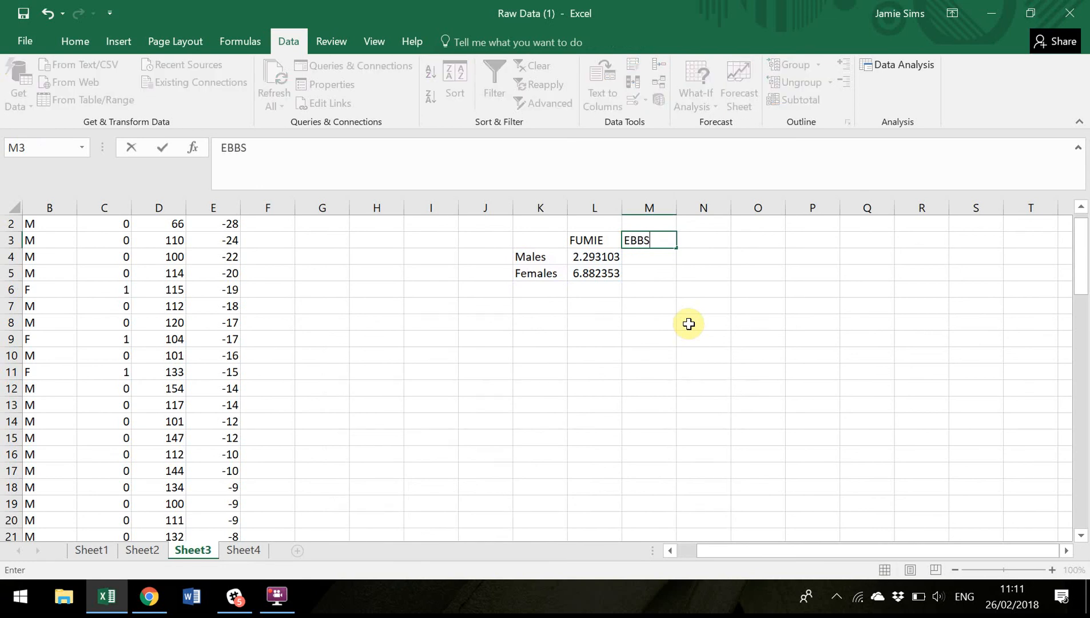
{"action": "key", "text": "Return"}
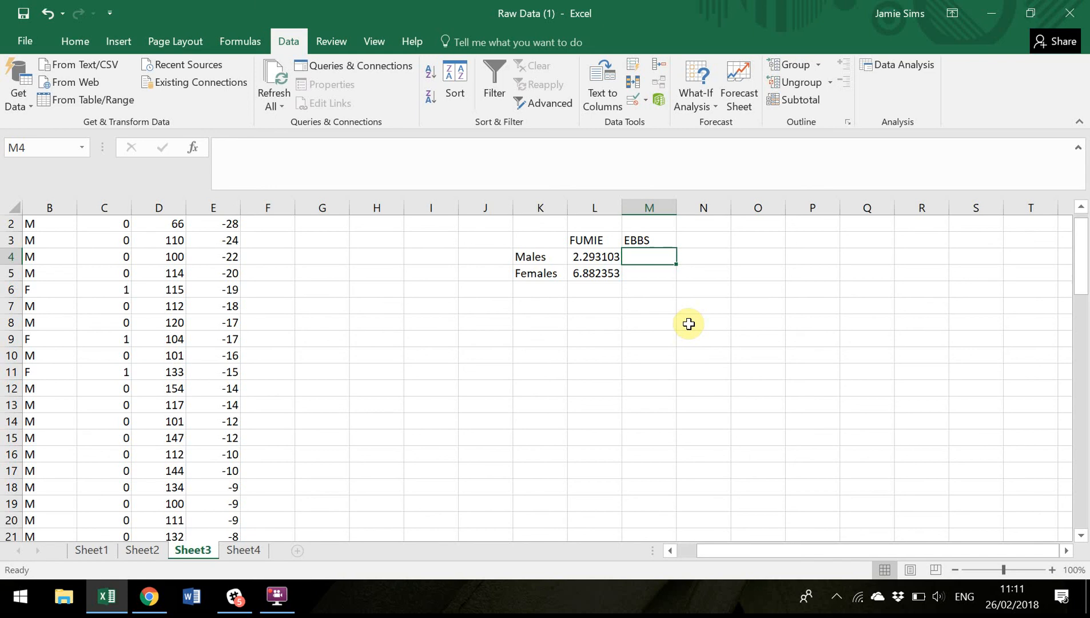
{"action": "left_click", "coordinate": [608, 256]}
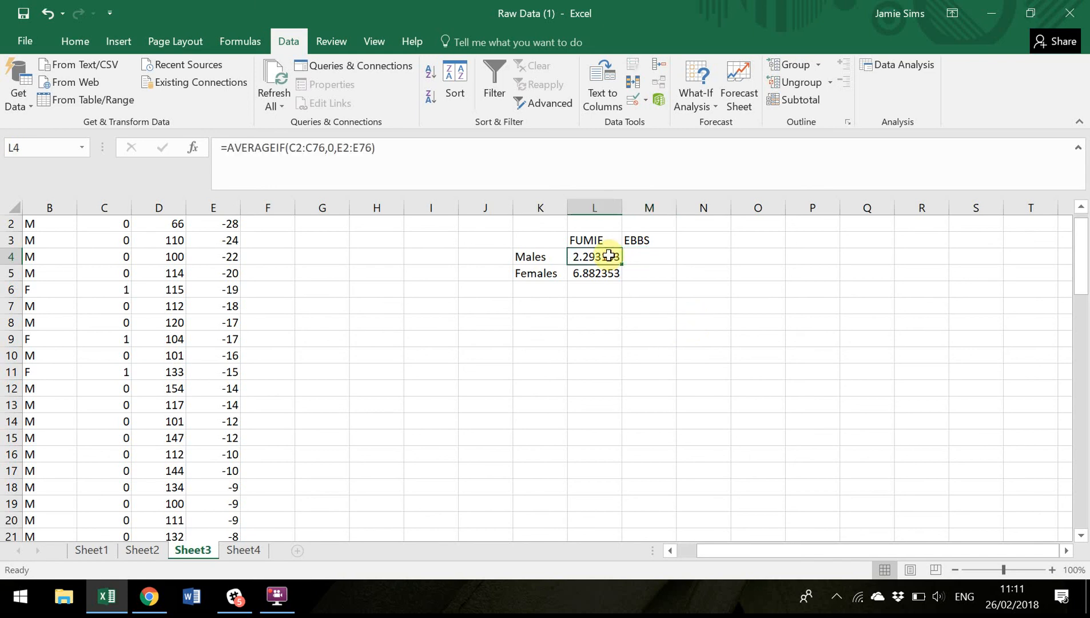
Step: Enter =AVERAGEIF(C2:C76,0,D2:D76) in M4 to calculate the Males mean EBBS score
{"action": "left_click", "coordinate": [658, 256]}
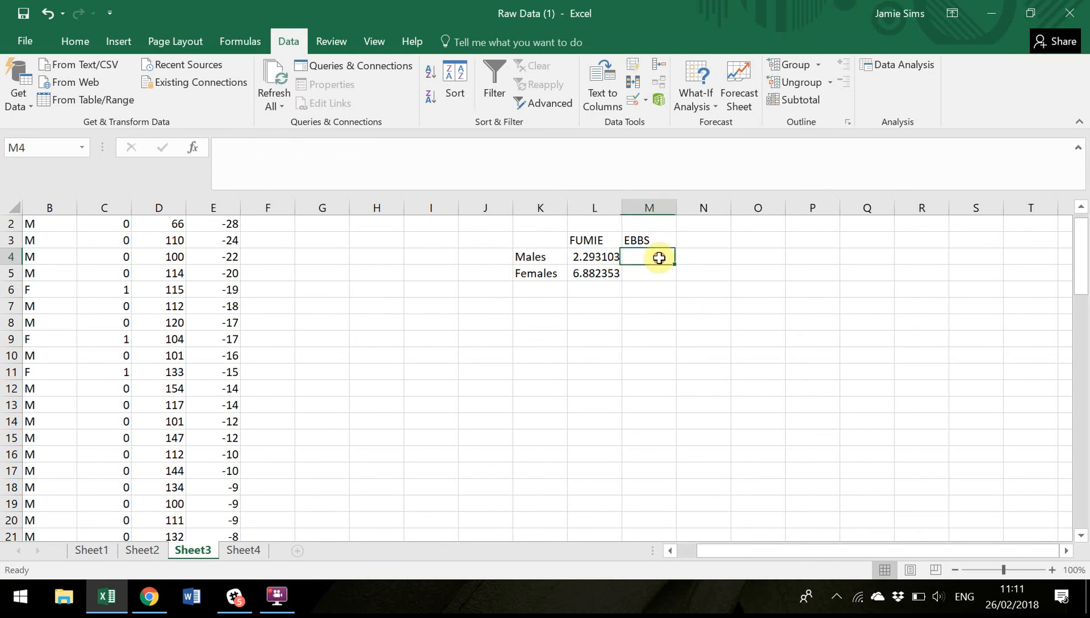
{"action": "type", "text": "=AVER"}
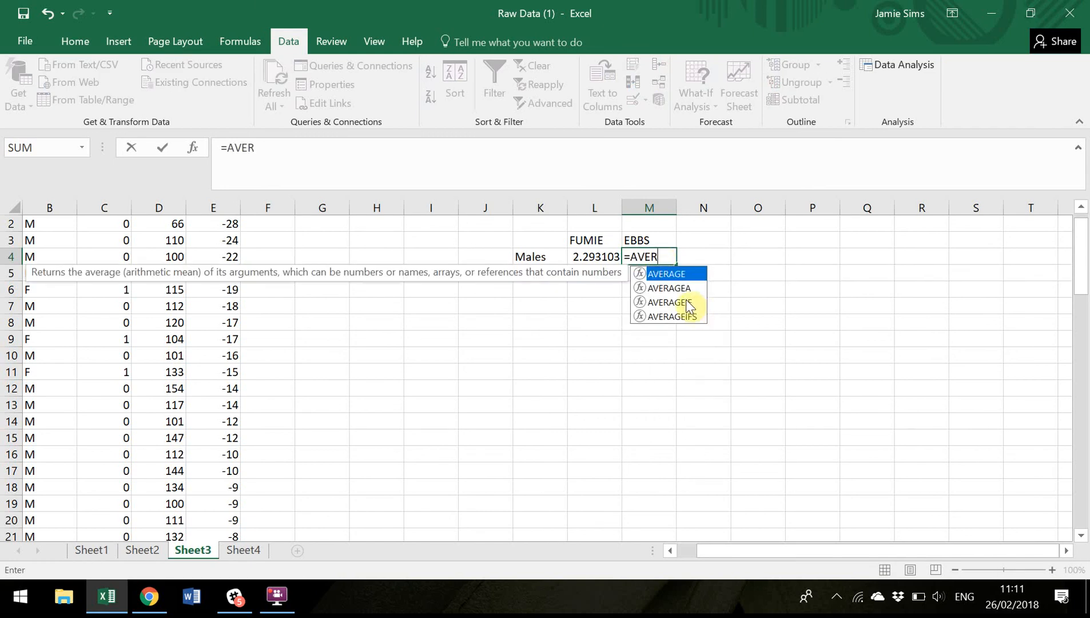
{"action": "double_click", "coordinate": [691, 304]}
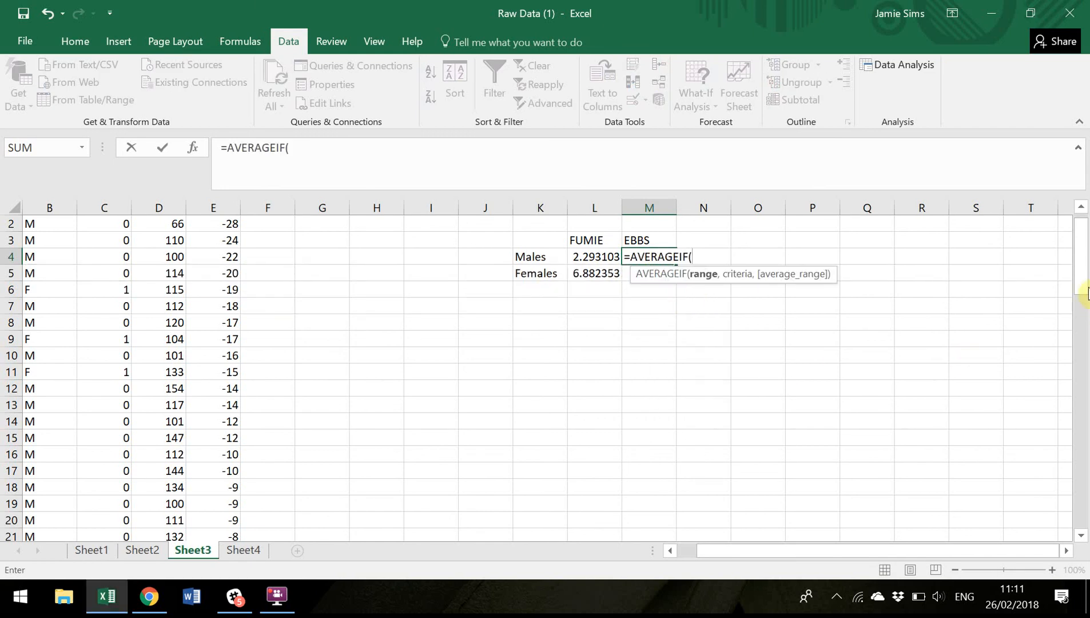
{"action": "left_click_drag", "start_coordinate": [1080, 274], "coordinate": [1078, 251]}
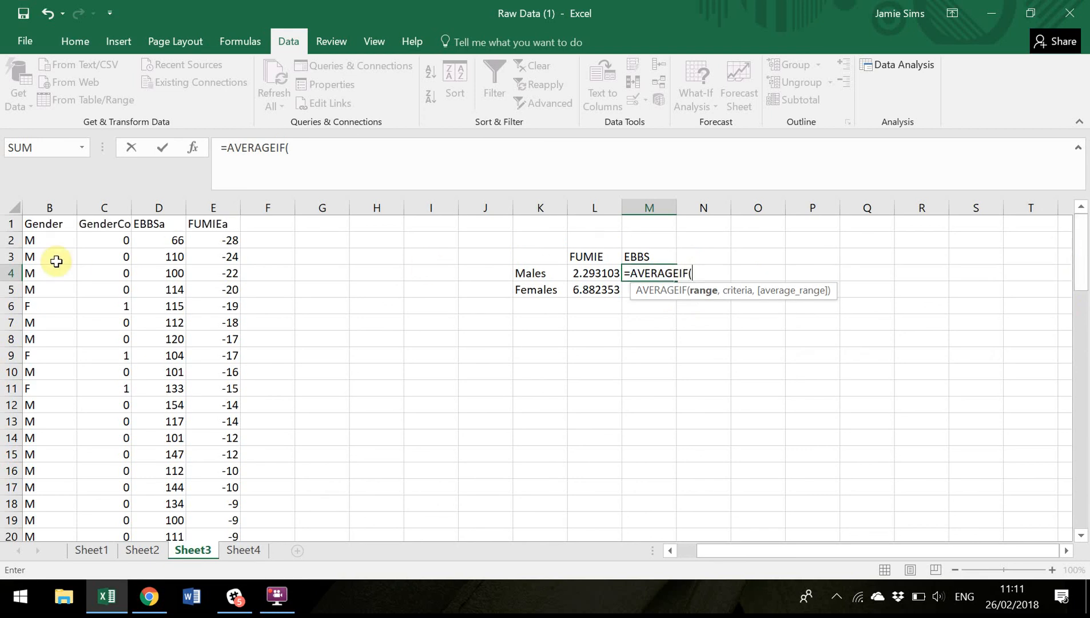
{"action": "left_click_drag", "start_coordinate": [100, 240], "coordinate": [111, 505]}
{"action": "type", "text": ","}
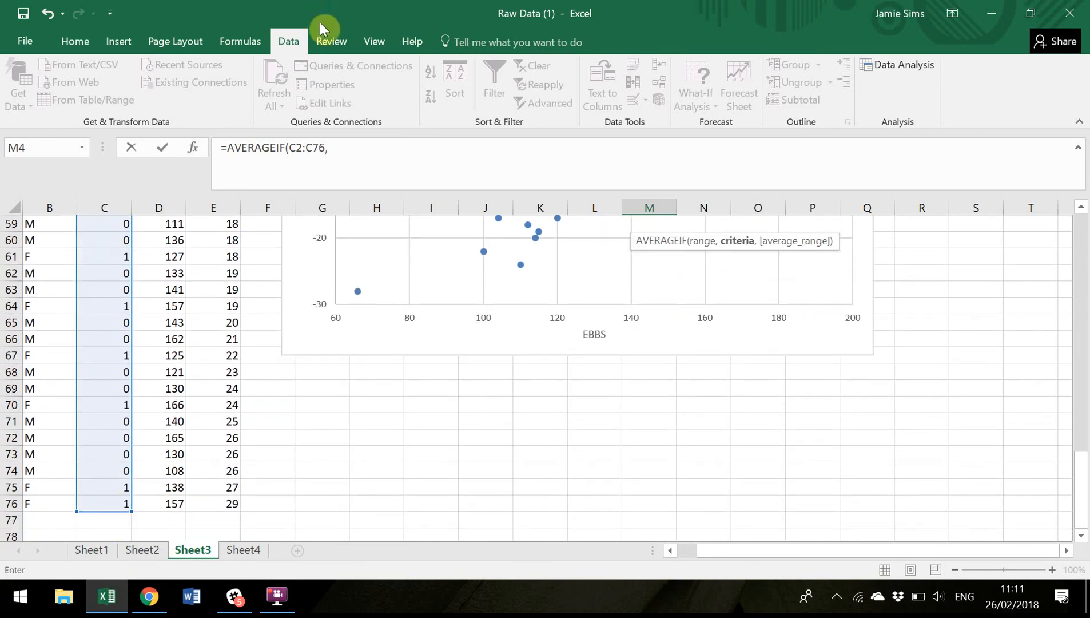
{"action": "left_click", "coordinate": [345, 145]}
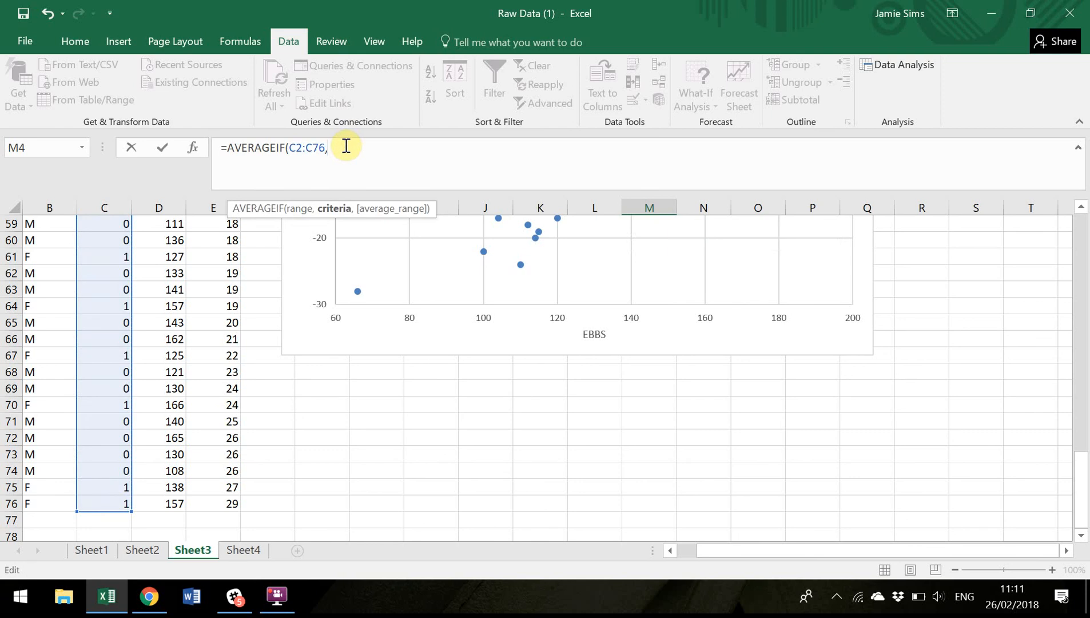
{"action": "type", "text": "0,"}
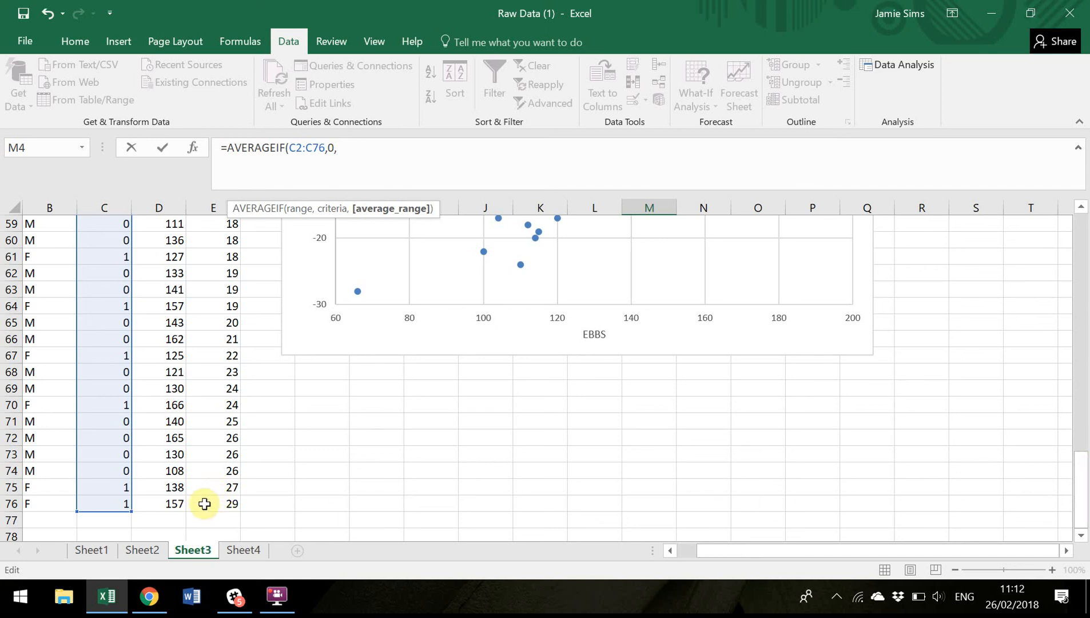
{"action": "left_click_drag", "start_coordinate": [163, 508], "coordinate": [157, 240]}
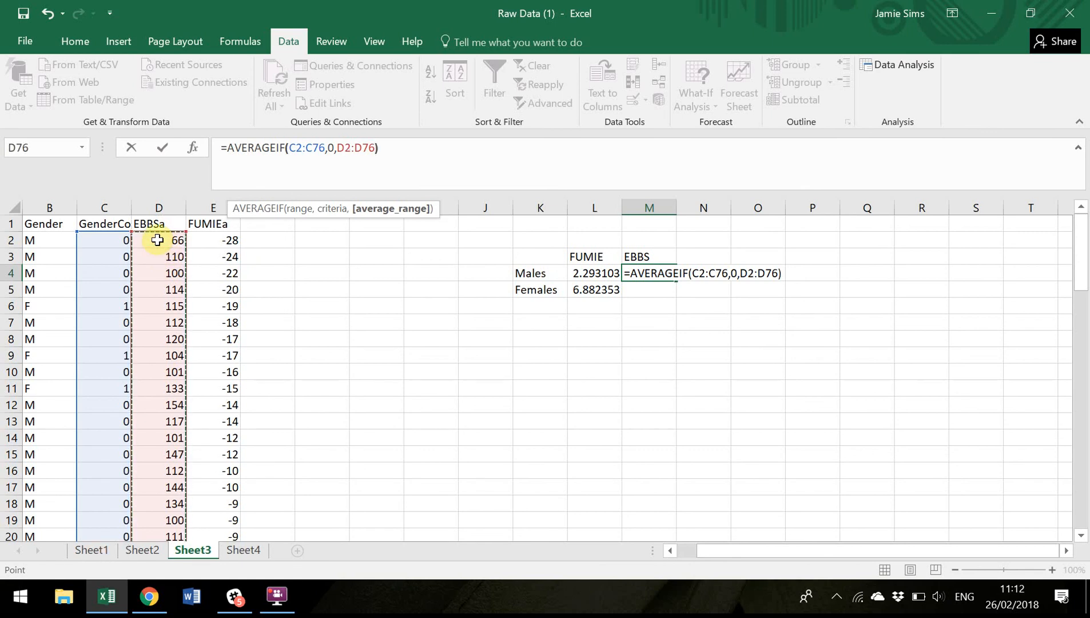
{"action": "type", "text": ")"}
{"action": "key", "text": "Return"}
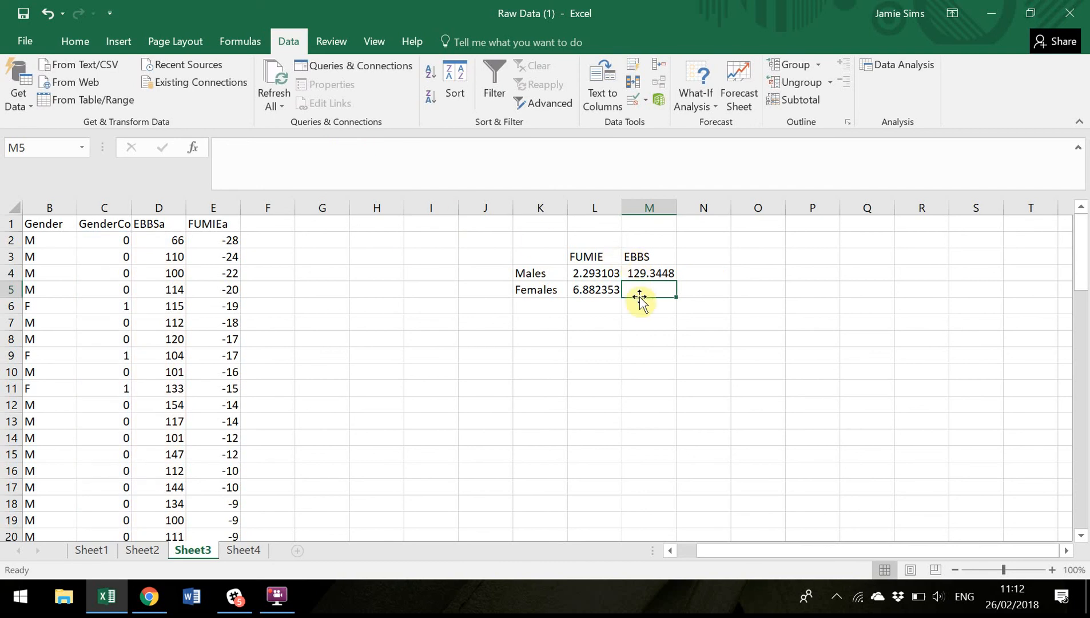
Step: Enter =AVERAGEIF(C2:C76,1,D2:D76) in M5 to calculate the Females mean EBBS score
{"action": "type", "text": "="}
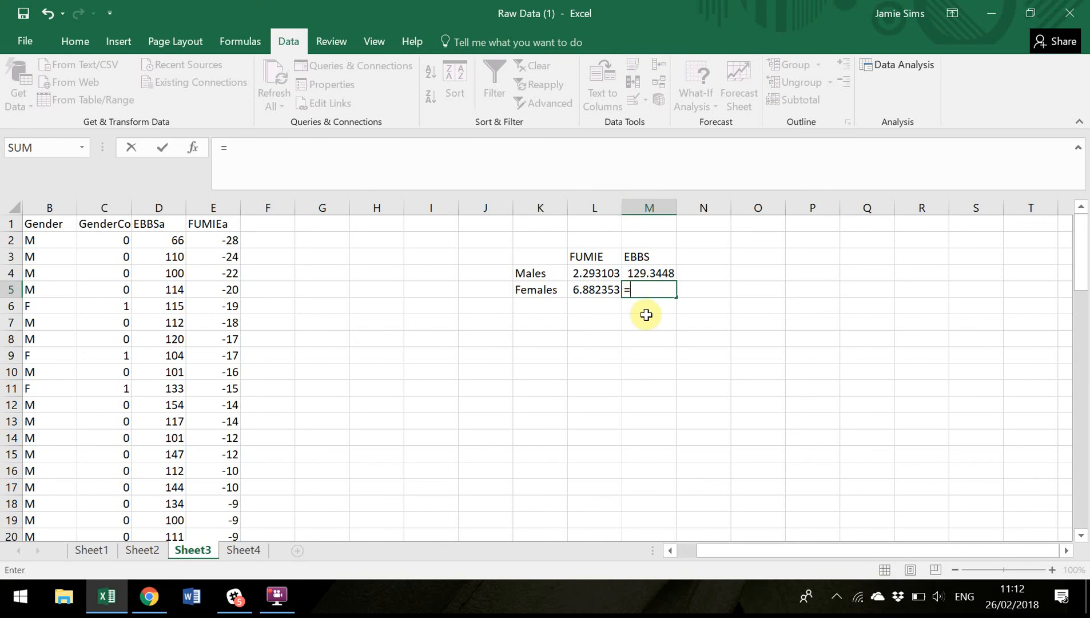
{"action": "type", "text": "ave"}
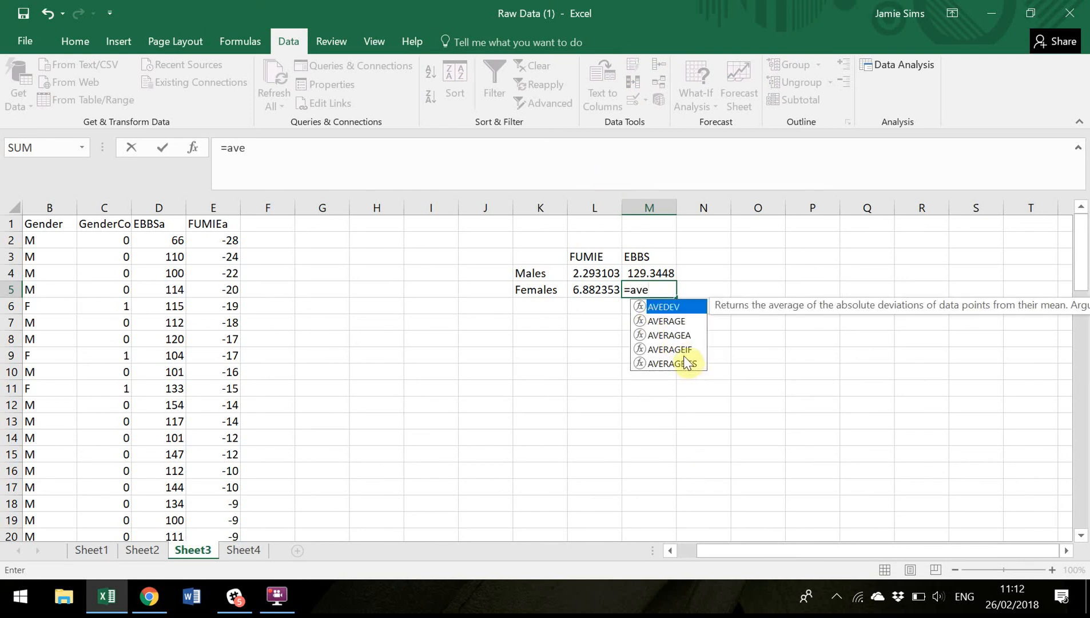
{"action": "double_click", "coordinate": [676, 349]}
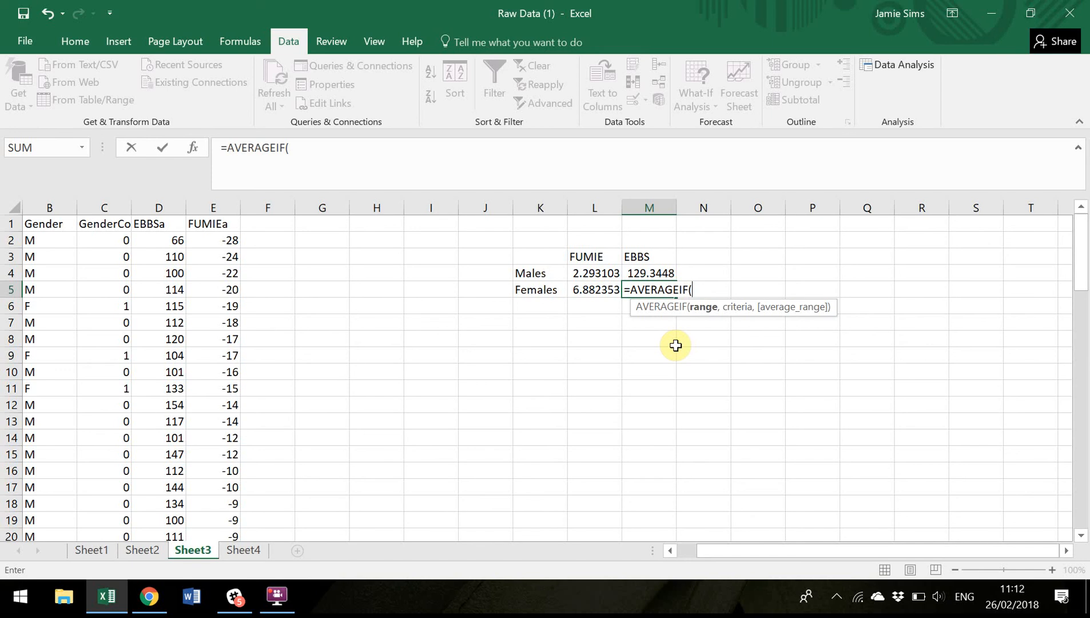
{"action": "left_click", "coordinate": [102, 239]}
{"action": "left_click_drag", "start_coordinate": [93, 326], "coordinate": [102, 506]}
{"action": "type", "text": ","}
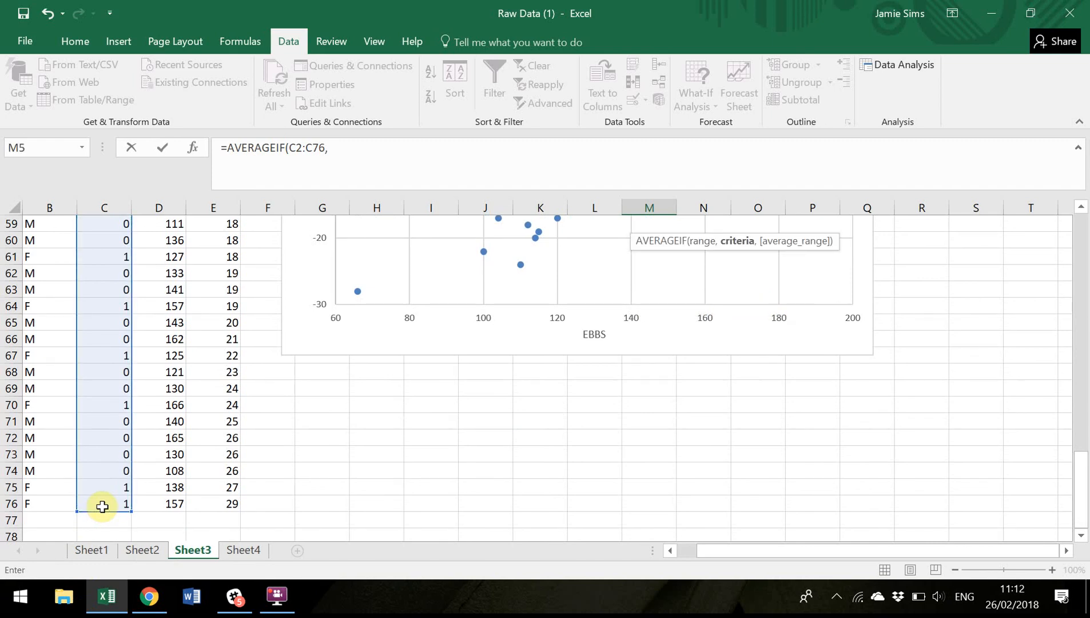
{"action": "type", "text": "1,"}
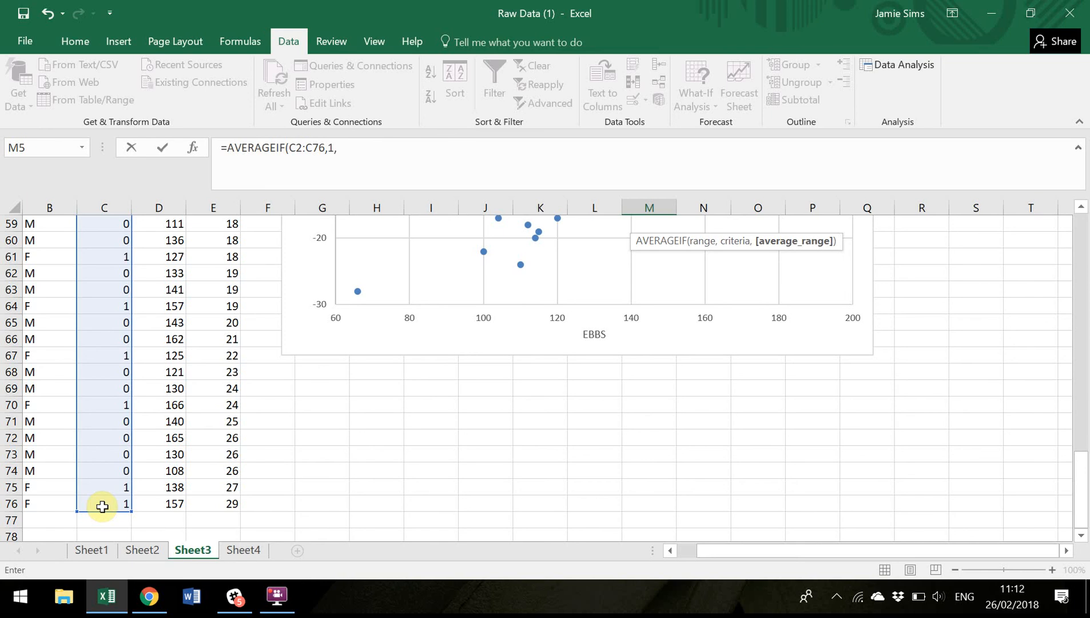
{"action": "left_click_drag", "start_coordinate": [163, 504], "coordinate": [158, 235]}
{"action": "key", "text": "Return"}
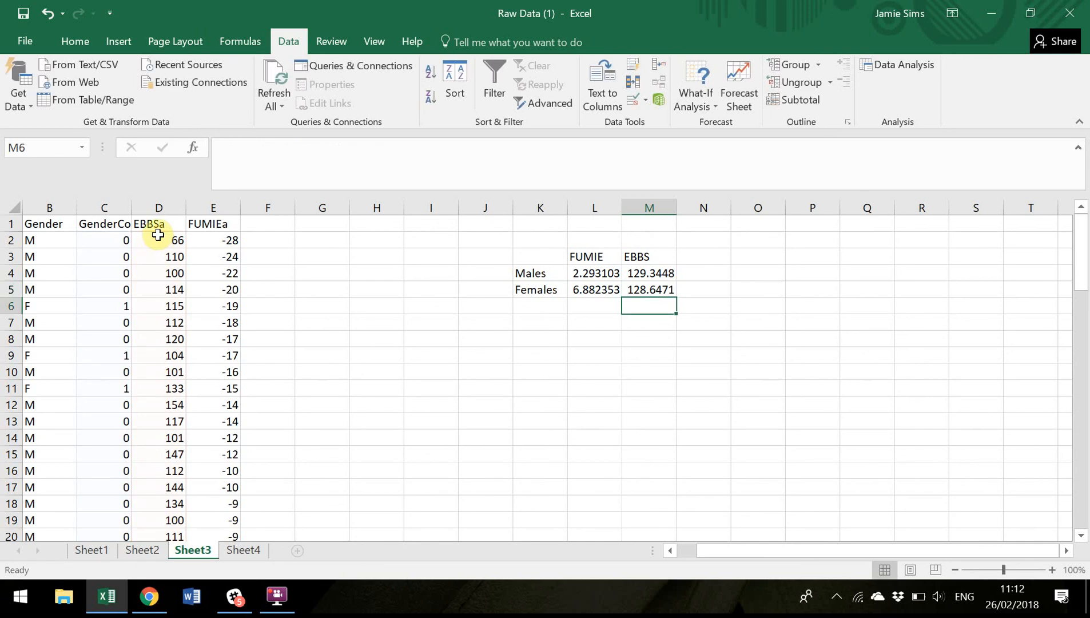
Step: Insert a 2-D clustered column chart from the summary table in K3:M5
{"action": "left_click", "coordinate": [575, 373]}
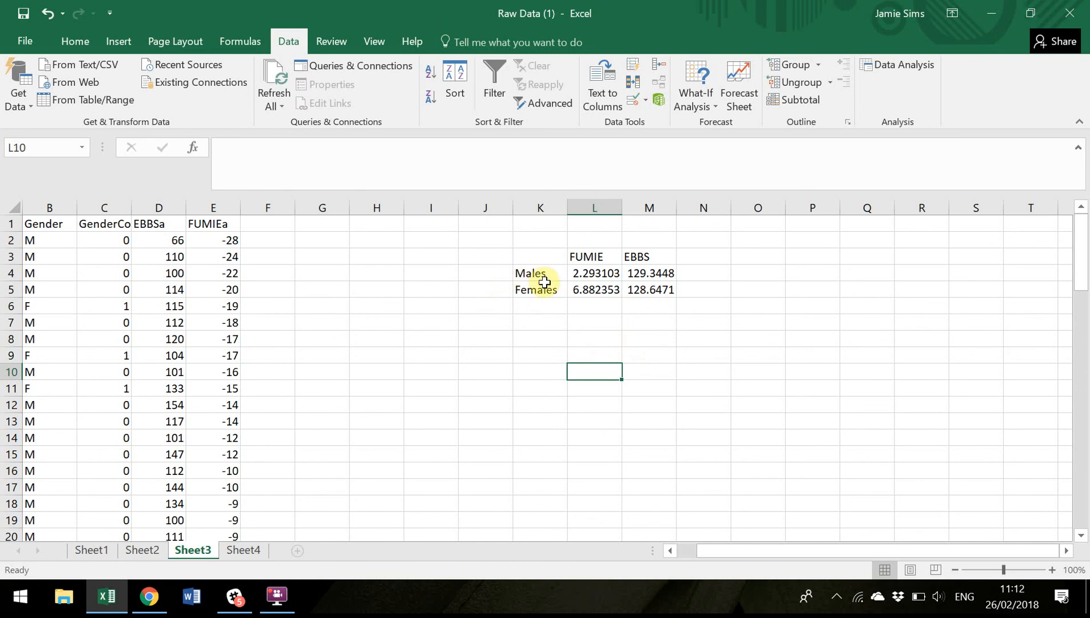
{"action": "left_click_drag", "start_coordinate": [531, 251], "coordinate": [645, 289]}
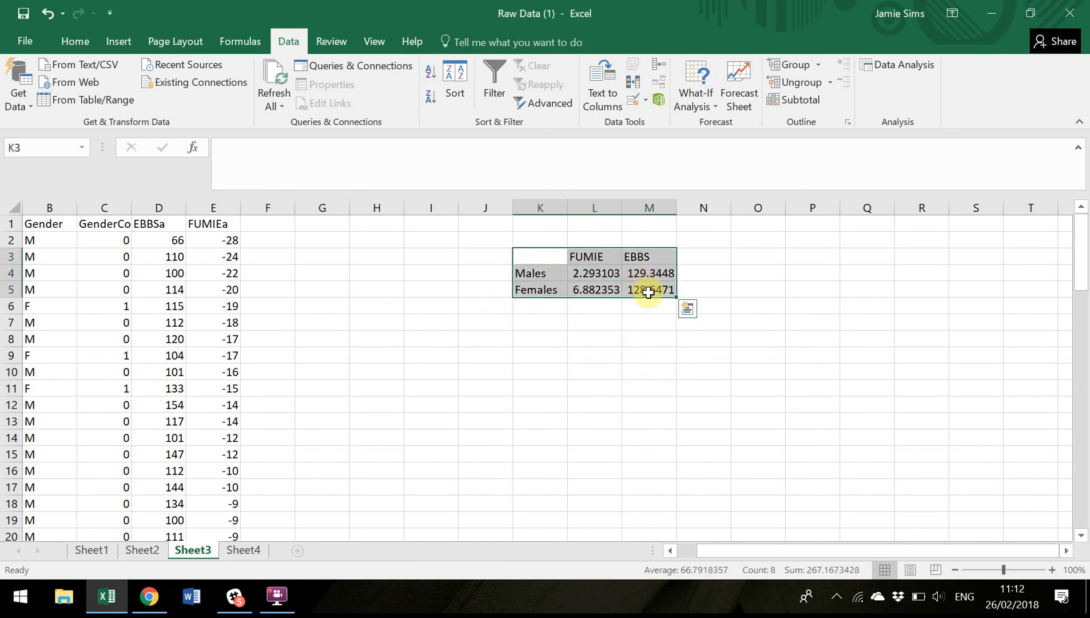
{"action": "left_click", "coordinate": [121, 41]}
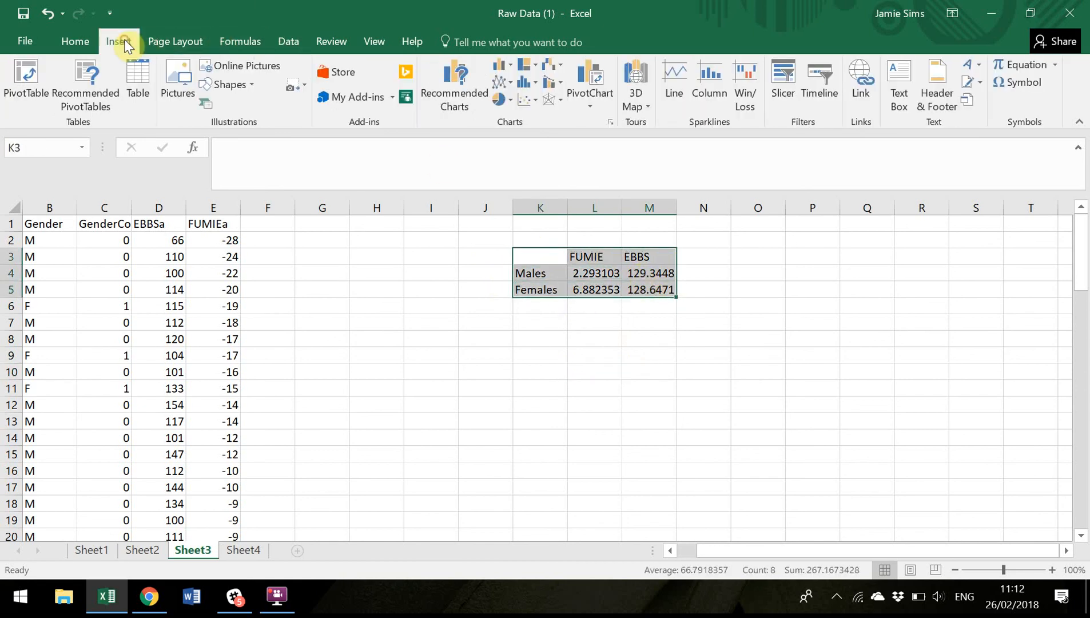
{"action": "left_click", "coordinate": [504, 69]}
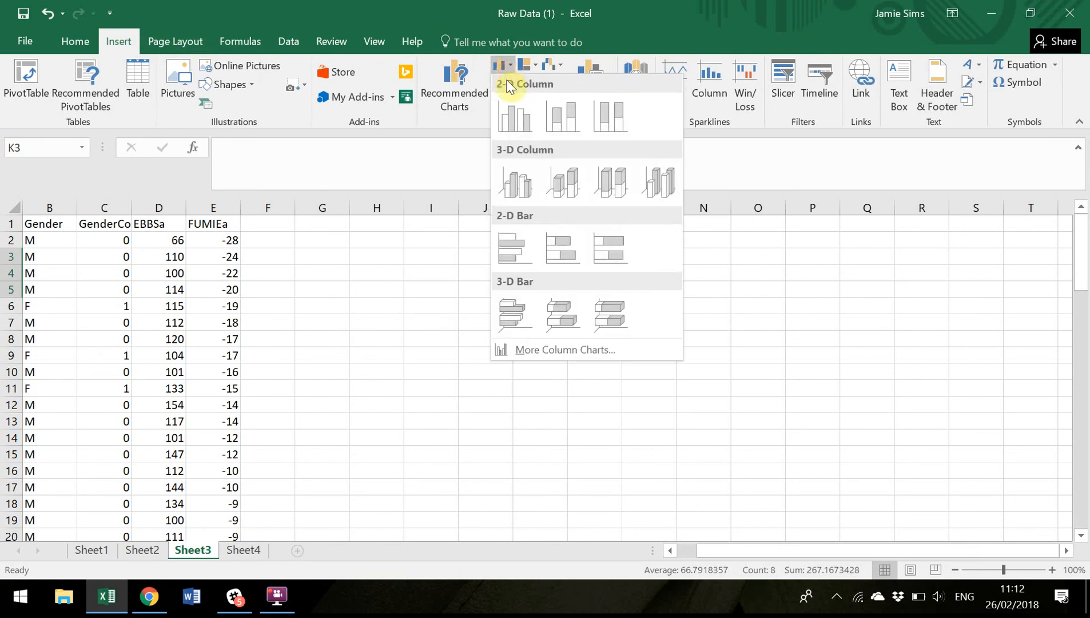
{"action": "left_click", "coordinate": [516, 123]}
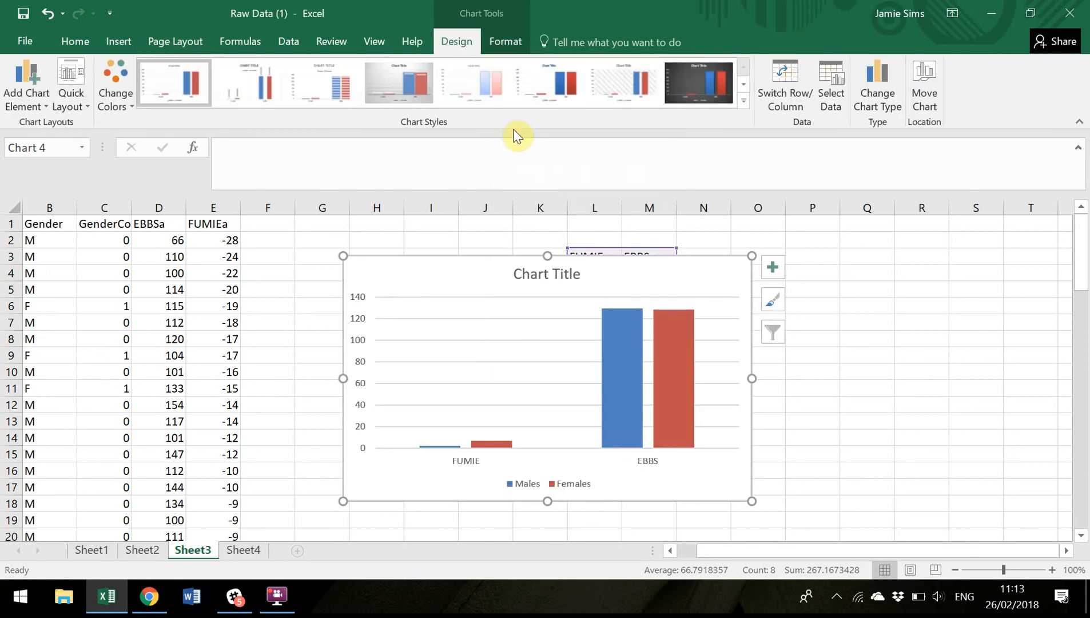
{"action": "left_click", "coordinate": [902, 418]}
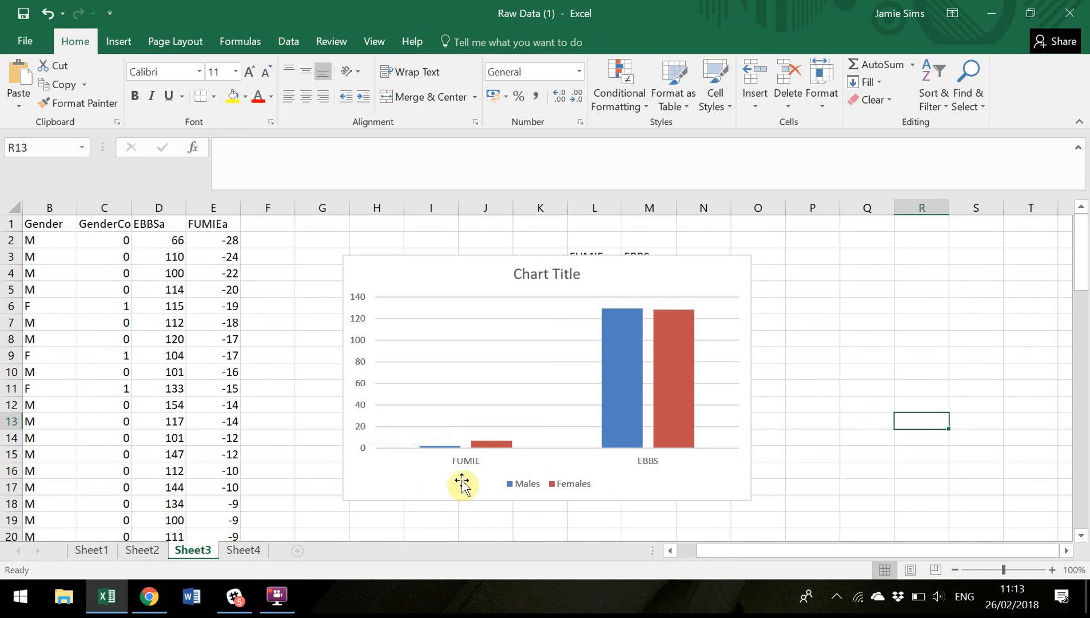
{"action": "left_click", "coordinate": [824, 474]}
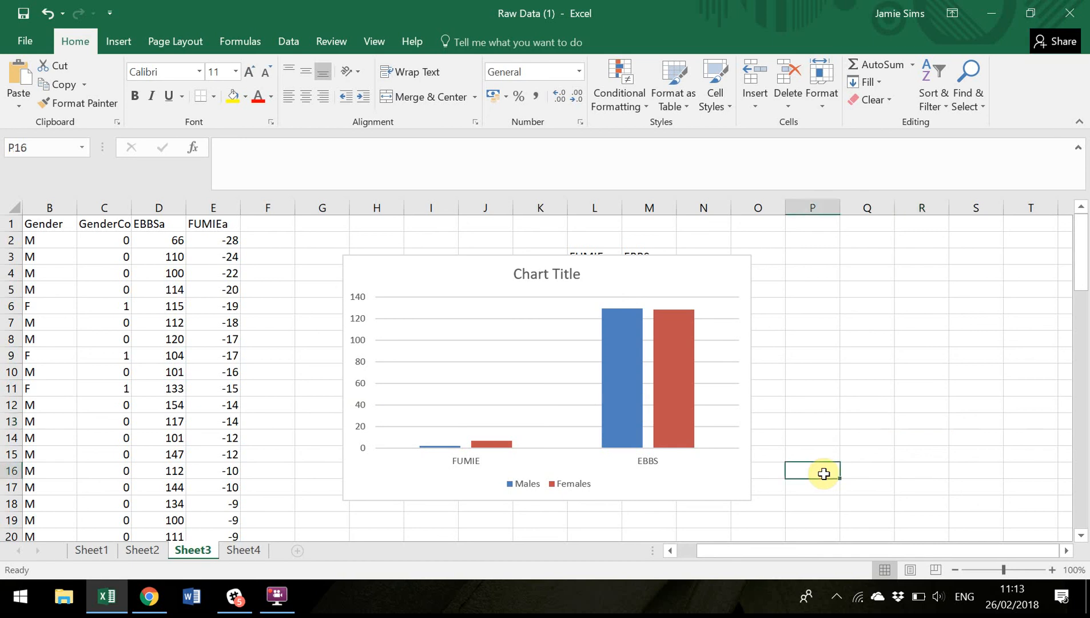
Step: Switch the column chart's rows and columns so the bars are grouped by Males and Females
{"action": "left_click", "coordinate": [737, 274]}
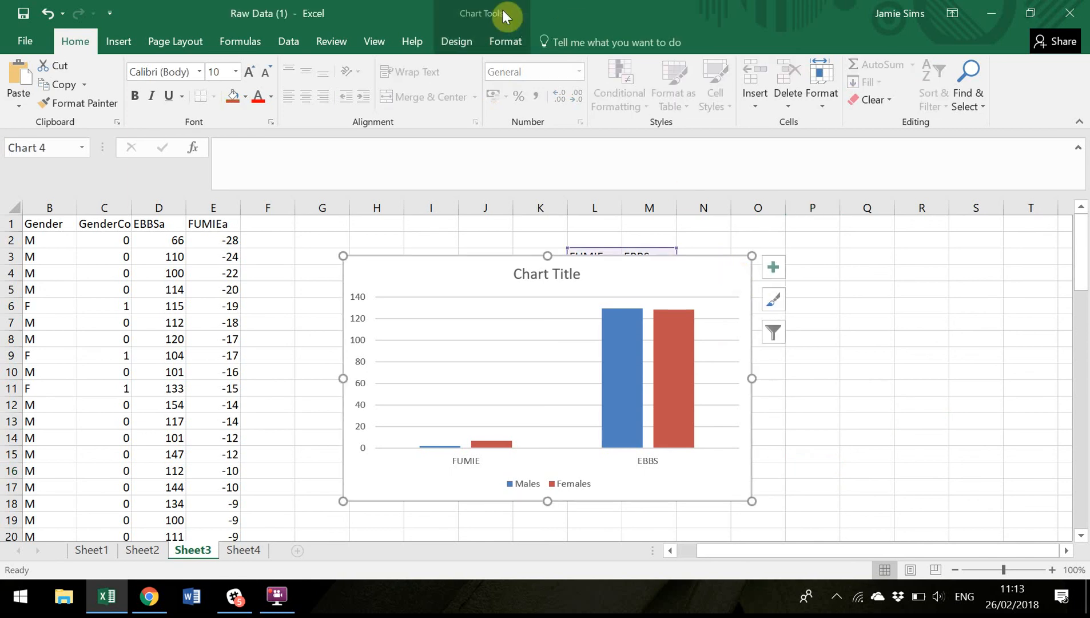
{"action": "left_click", "coordinate": [456, 41]}
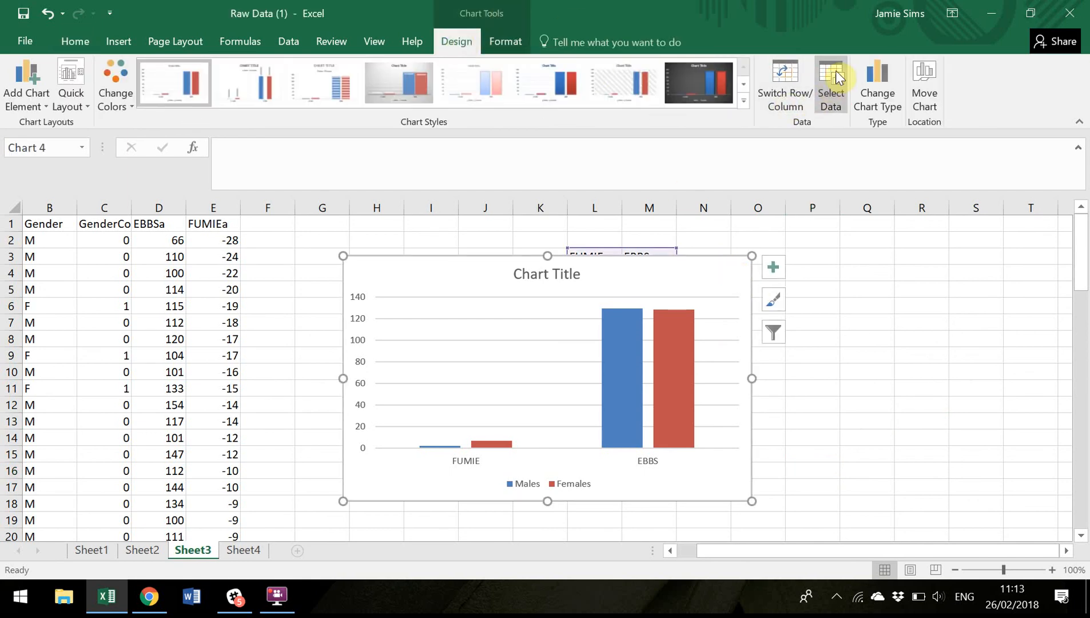
{"action": "left_click", "coordinate": [763, 76]}
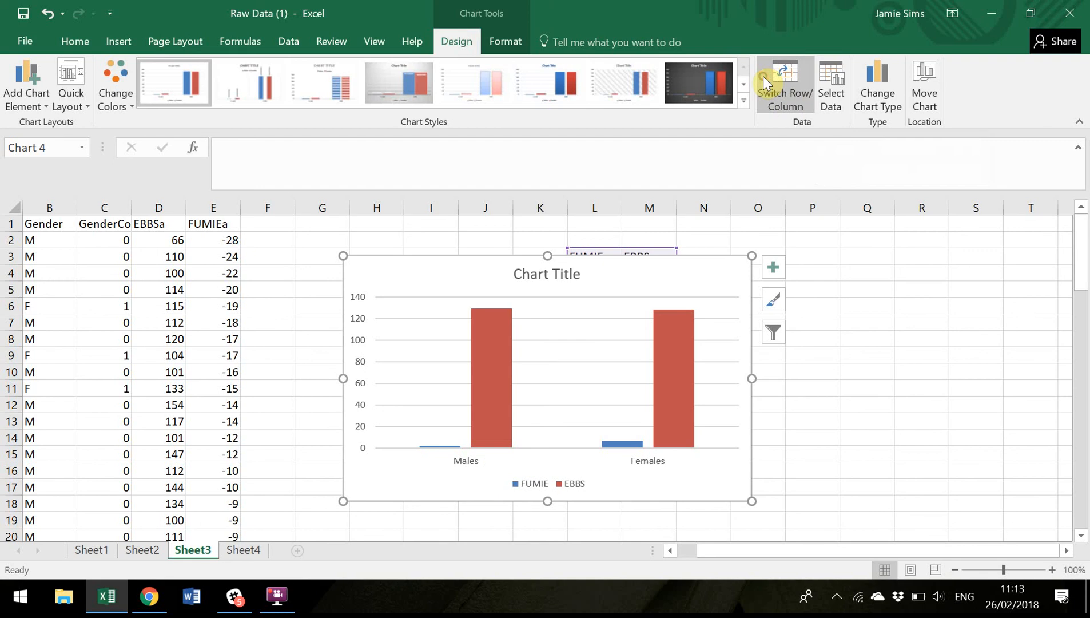
{"action": "left_click", "coordinate": [882, 486]}
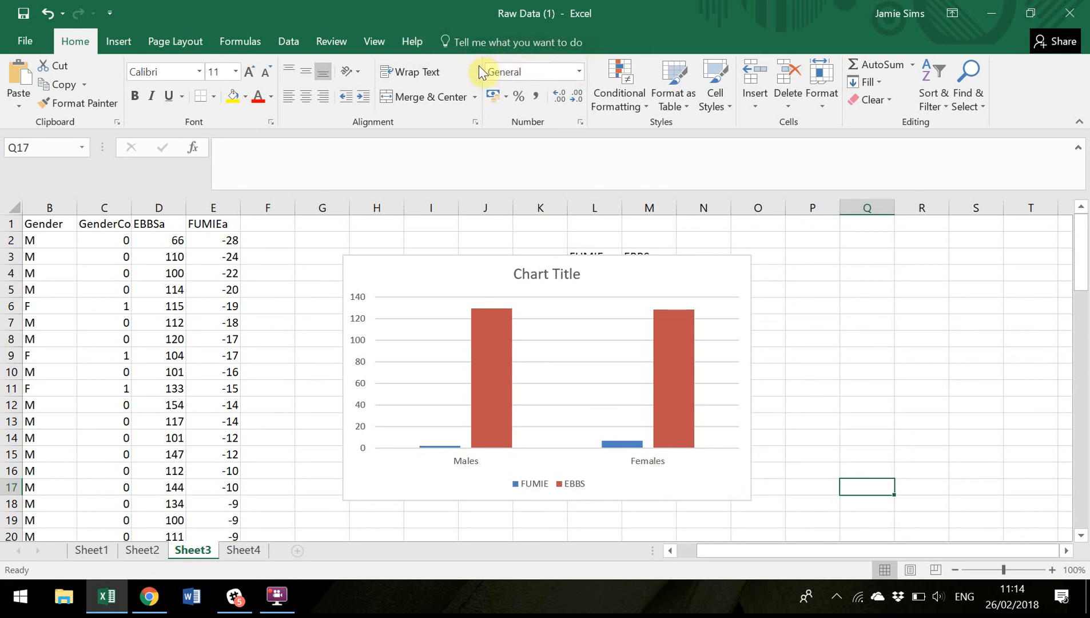
Step: Switch the chart's rows and columns back so the bars are grouped by FUMIE and EBBS, and compare the genders
{"action": "left_click", "coordinate": [361, 289]}
{"action": "left_click", "coordinate": [772, 78]}
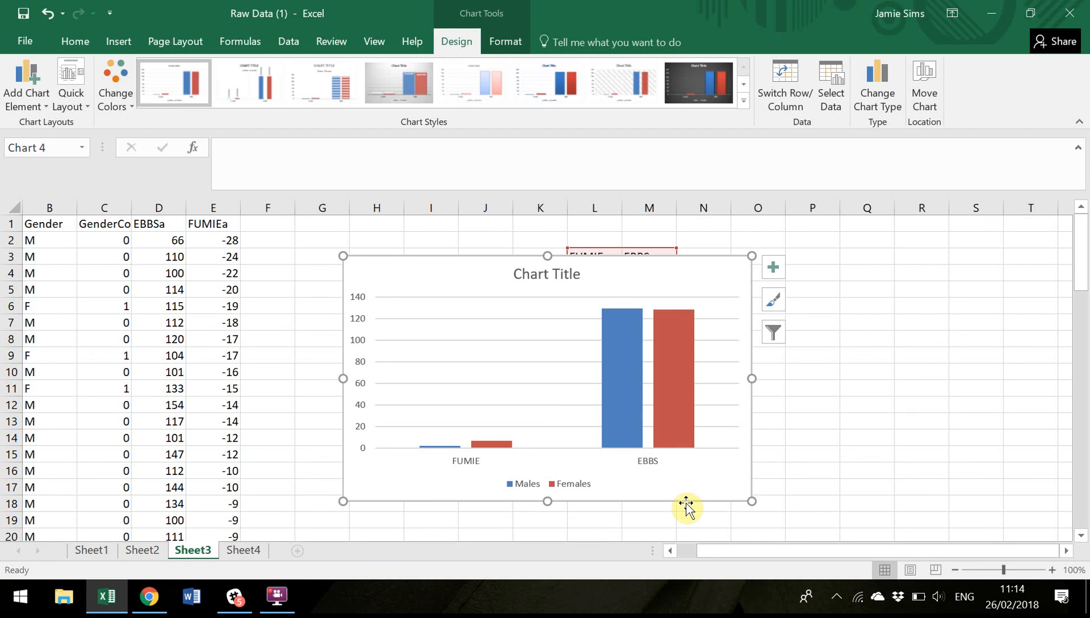
{"action": "mouse_move", "coordinate": [638, 386]}
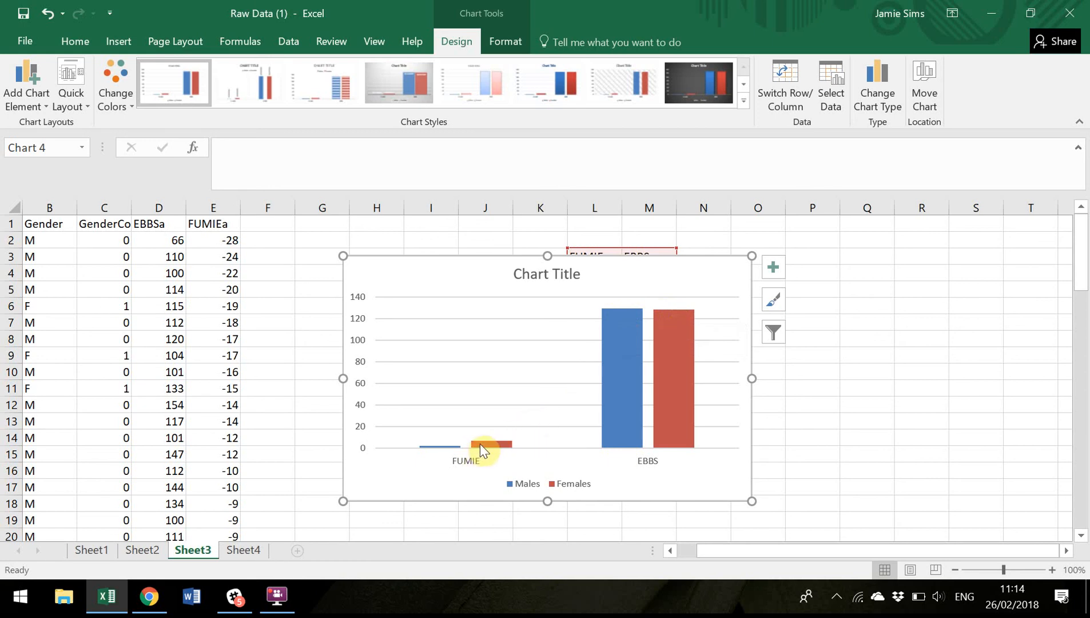
{"action": "mouse_move", "coordinate": [480, 445]}
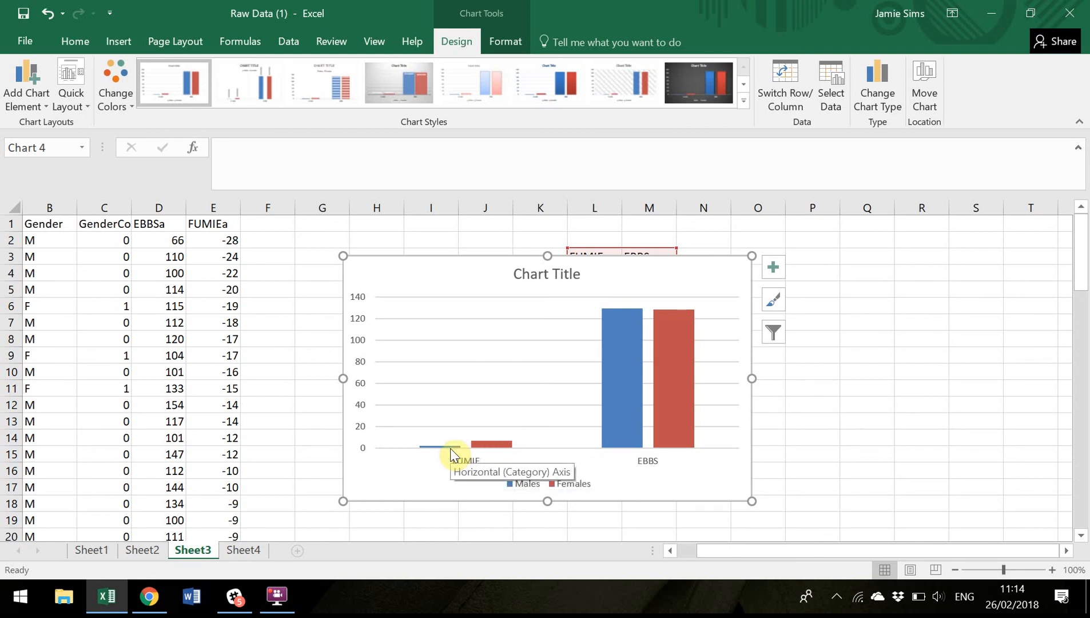
{"action": "mouse_move", "coordinate": [617, 330]}
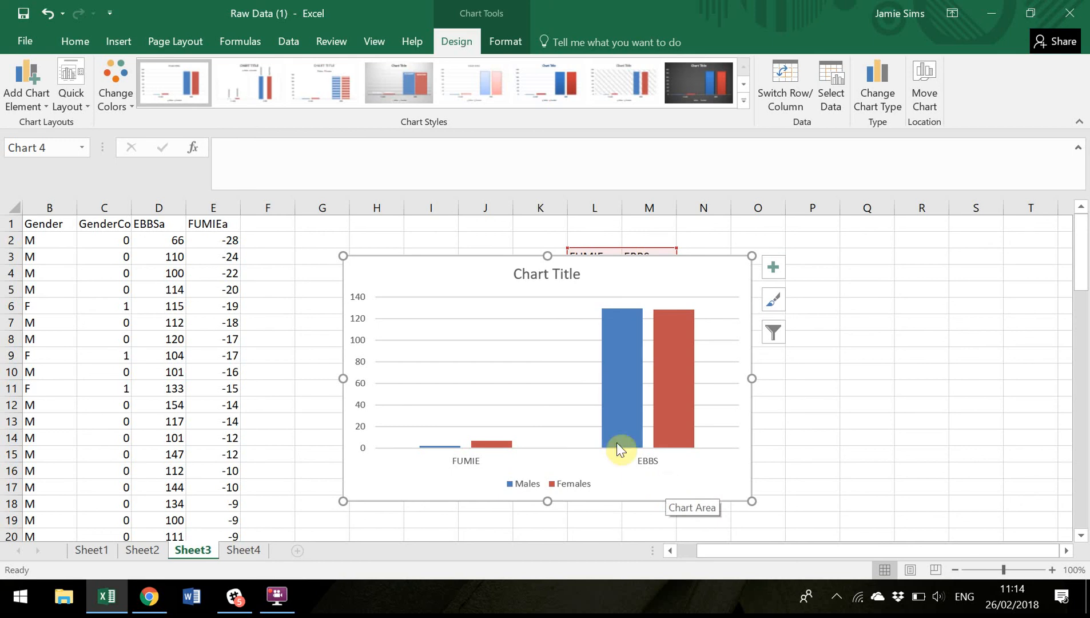
{"action": "mouse_move", "coordinate": [661, 368]}
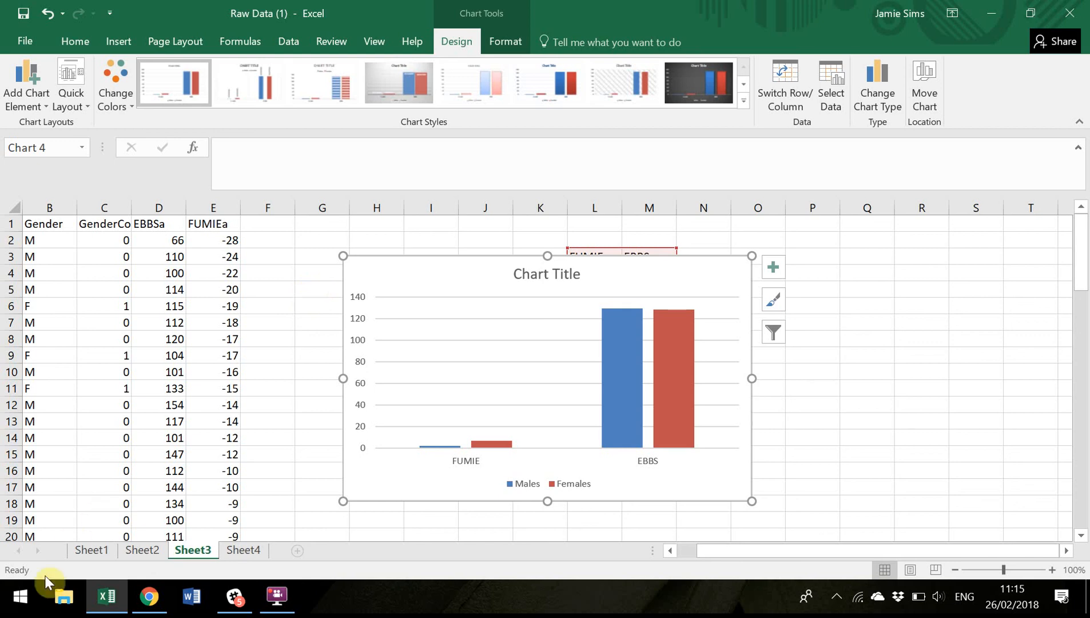
Step: Launch IBM SPSS Statistics 23 from its folder among the installed programs
{"action": "left_click", "coordinate": [15, 608]}
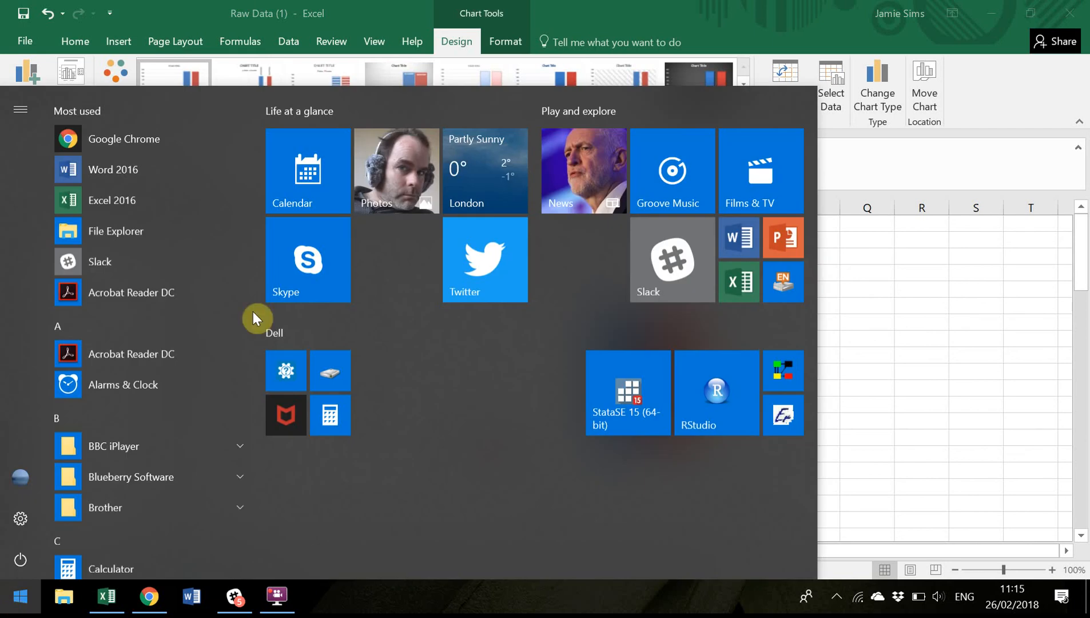
{"action": "left_click_drag", "start_coordinate": [257, 143], "coordinate": [244, 231]}
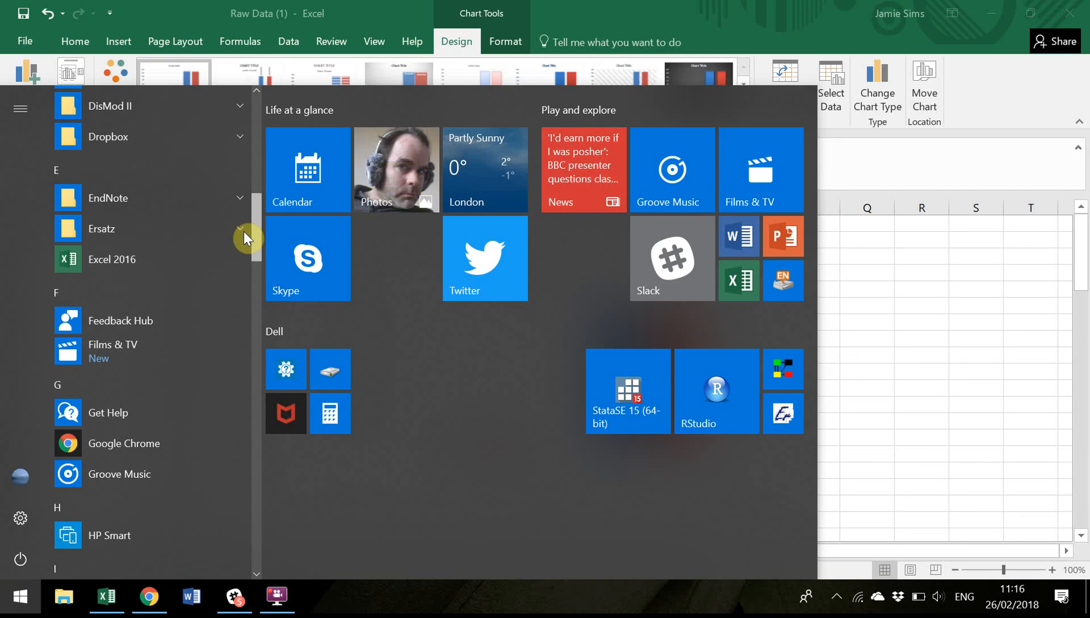
{"action": "mouse_move", "coordinate": [244, 231]}
{"action": "left_mouse_down"}
{"action": "mouse_move", "coordinate": [256, 226]}
{"action": "mouse_move", "coordinate": [246, 127]}
{"action": "mouse_move", "coordinate": [261, 542]}
{"action": "mouse_move", "coordinate": [225, 283]}
{"action": "left_mouse_up"}
{"action": "left_click", "coordinate": [241, 220]}
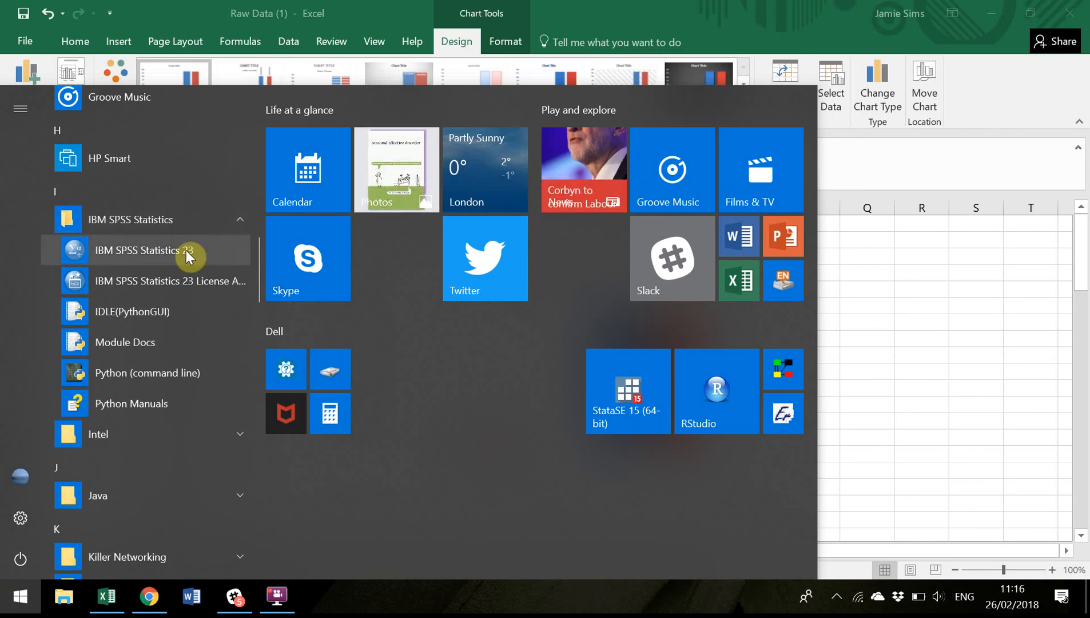
{"action": "left_click", "coordinate": [186, 249]}
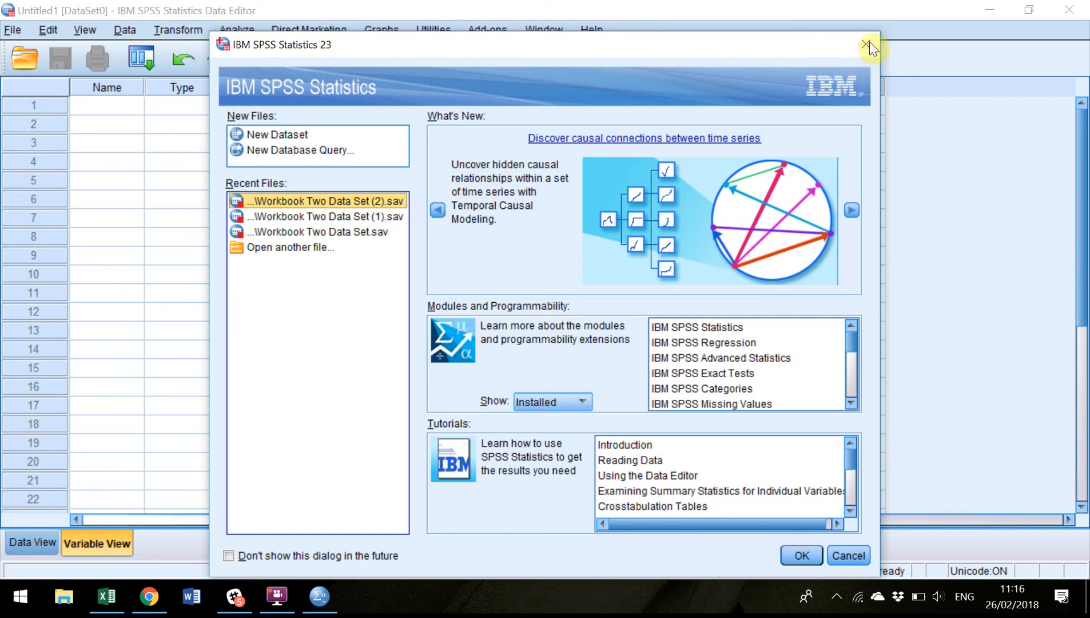
Step: Open the recent file Workbook Two Data Set (2).sav and show its Data Editor window in Data View
{"action": "left_click", "coordinate": [800, 556]}
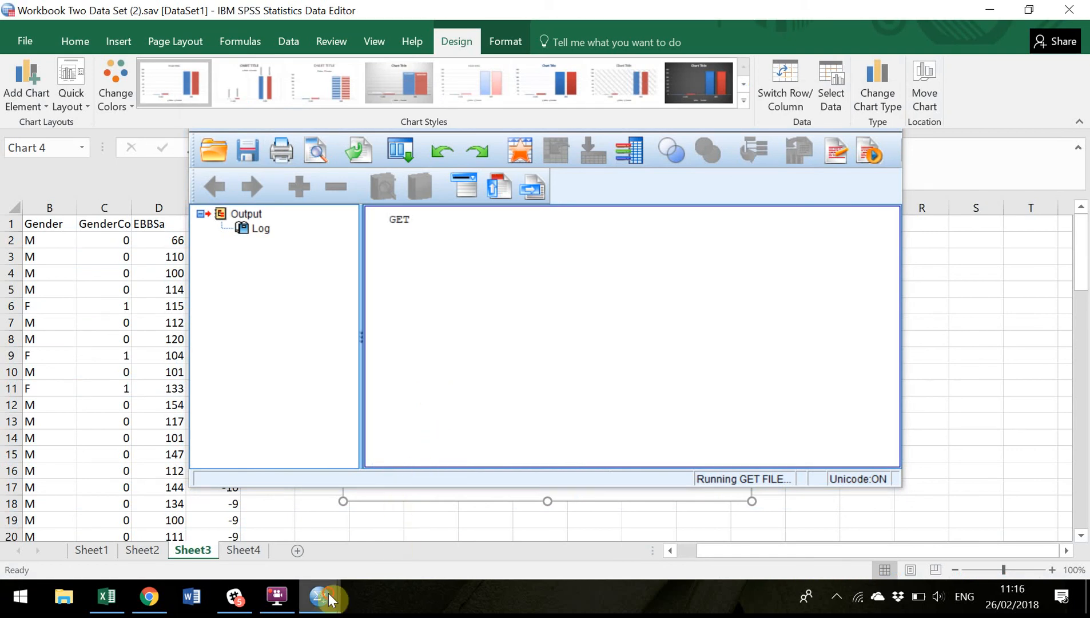
{"action": "mouse_move", "coordinate": [327, 592]}
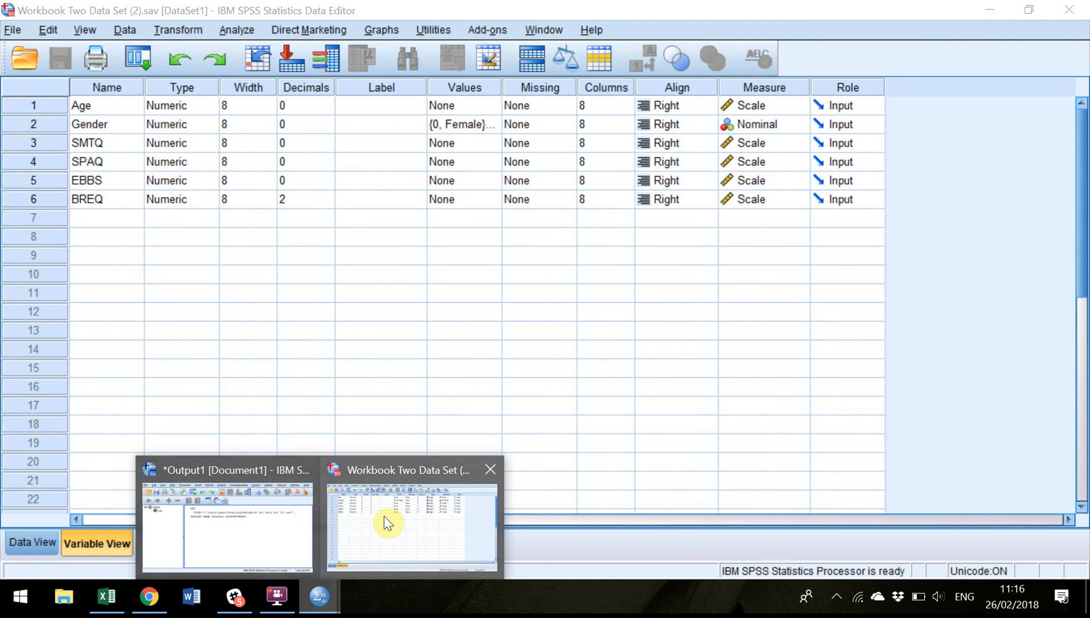
{"action": "left_click", "coordinate": [383, 518]}
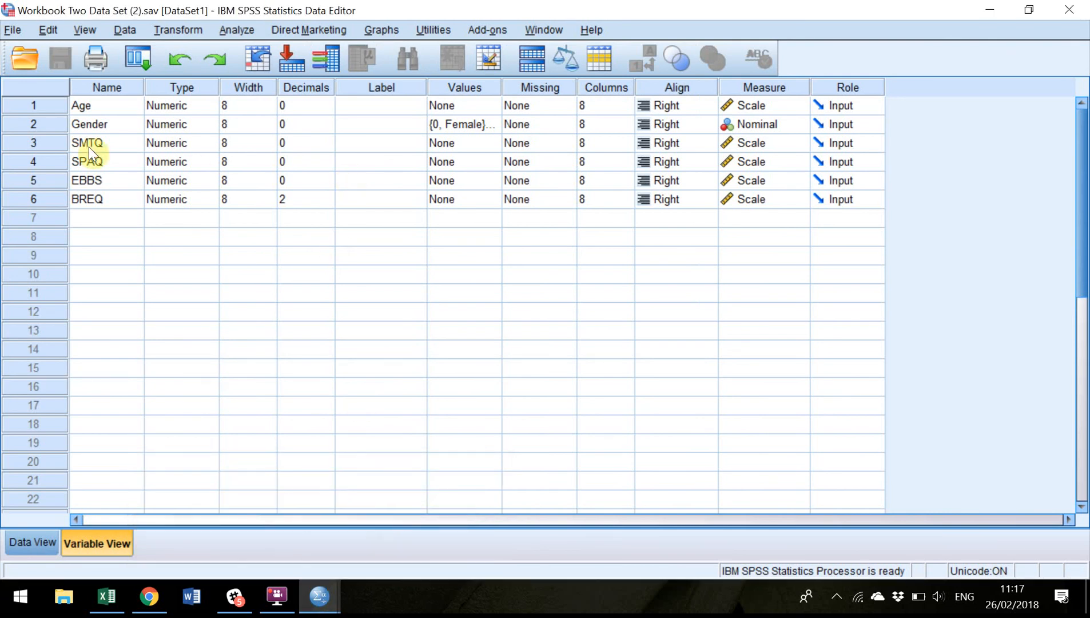
{"action": "key", "text": "ctrl+t"}
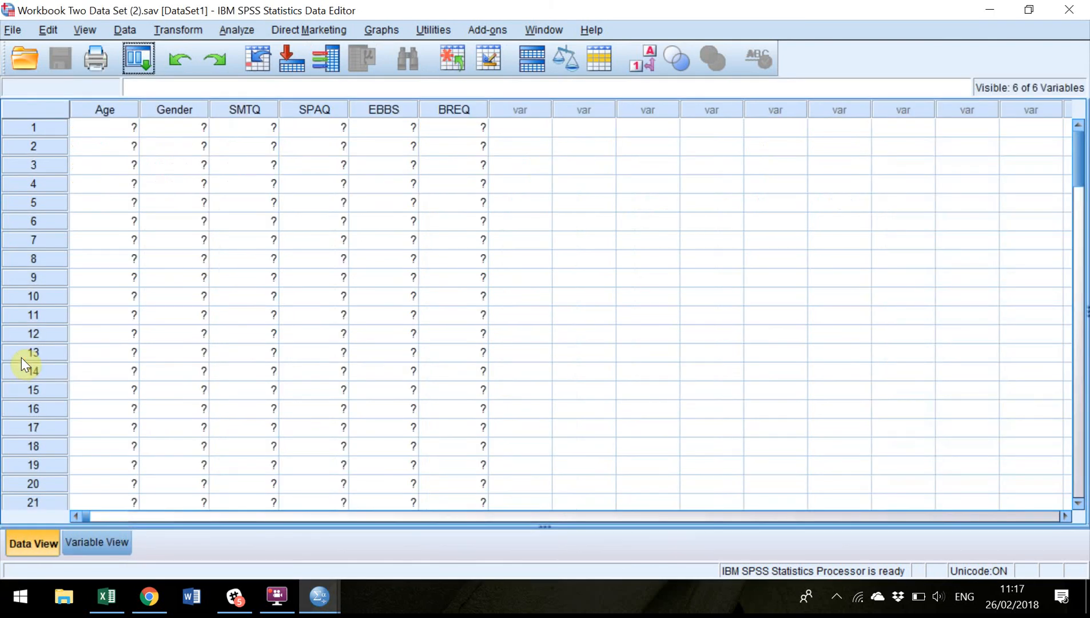